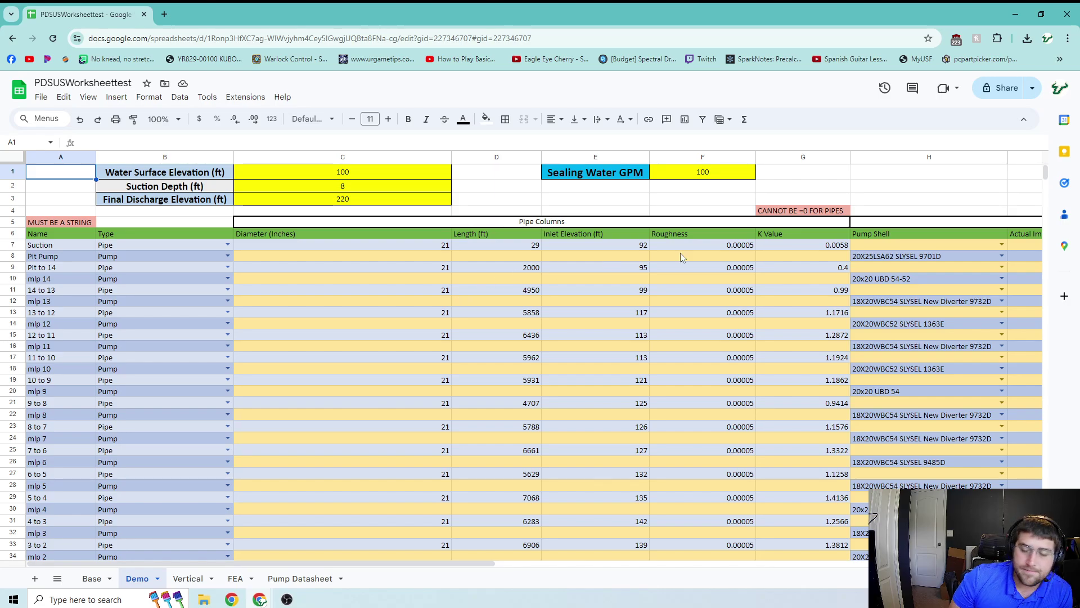
key(Right)
key(Down)
key(Right)
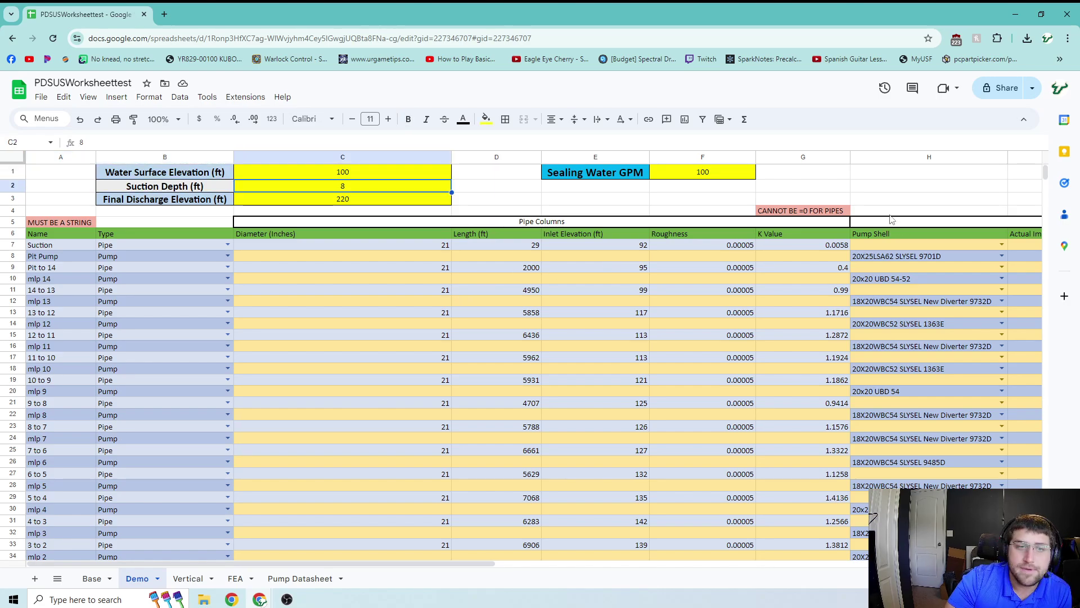
key(Up)
key(Left)
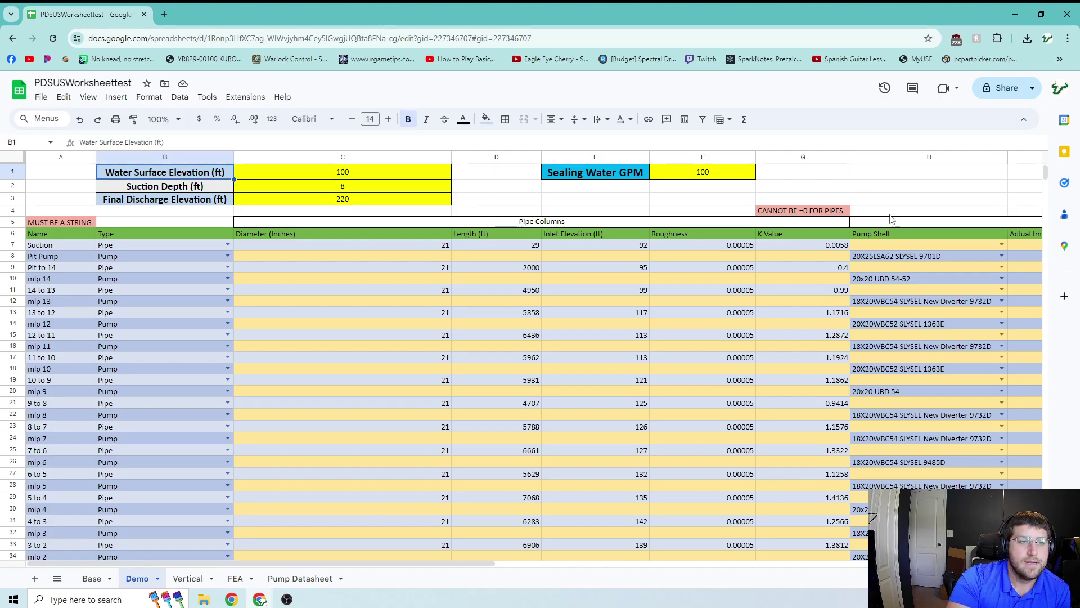
key(Left)
key(shift+F10)
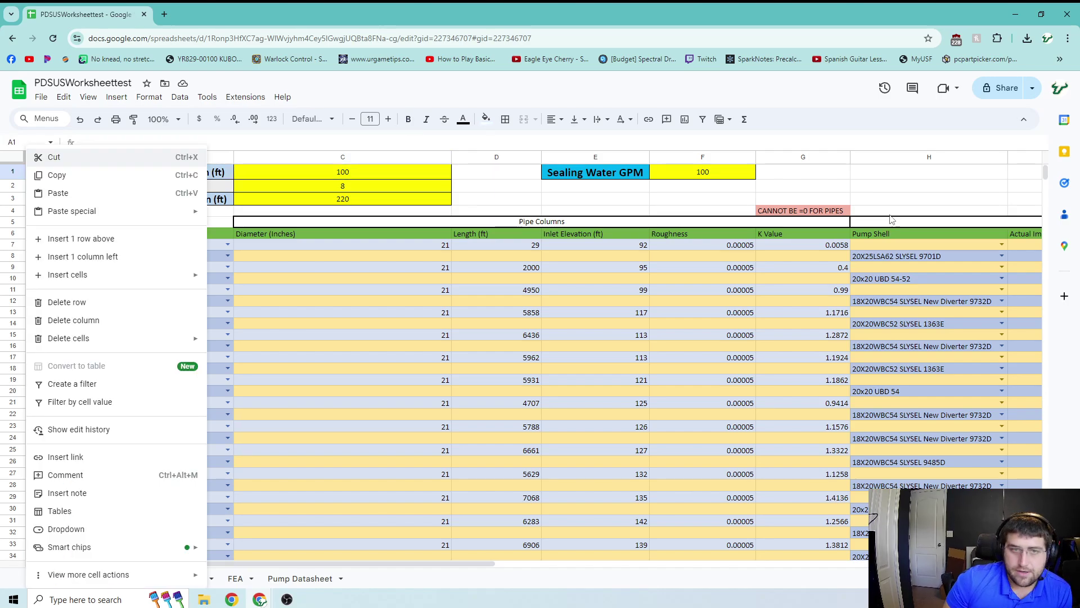
click(535, 203)
key(Left)
key(Up)
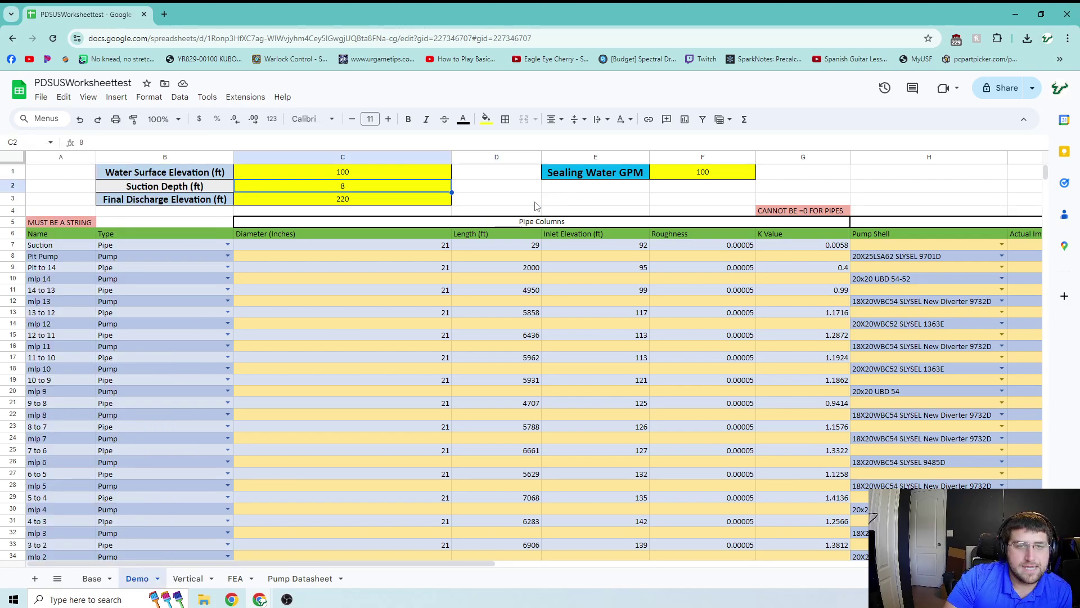
key(Left)
key(Up)
key(Right)
key(Right)
key(Down)
key(Right)
key(Up)
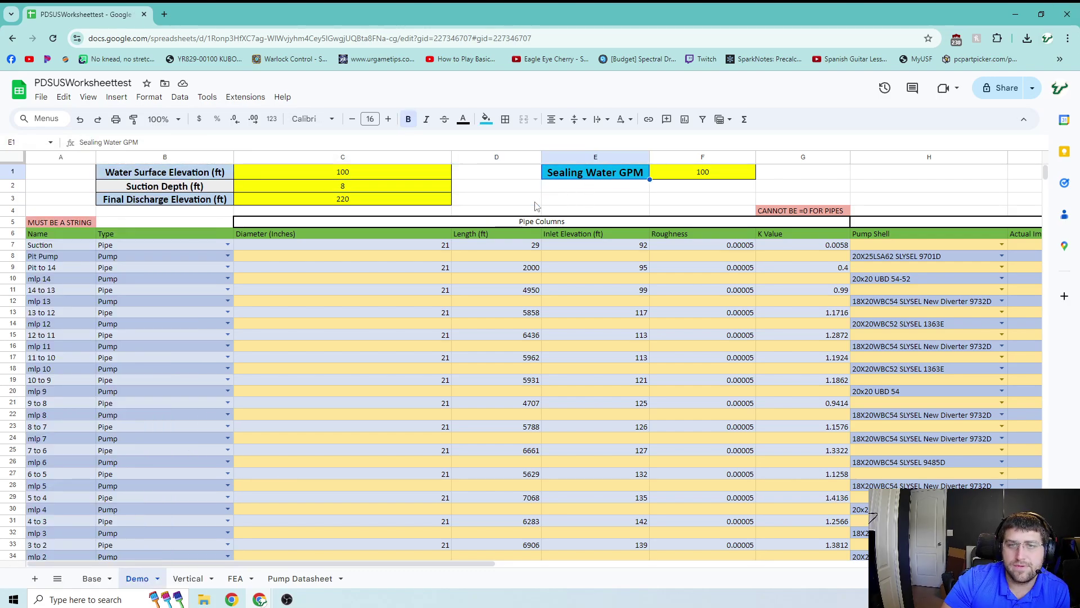
key(Right)
key(Left)
key(Down)
key(Left)
key(Home)
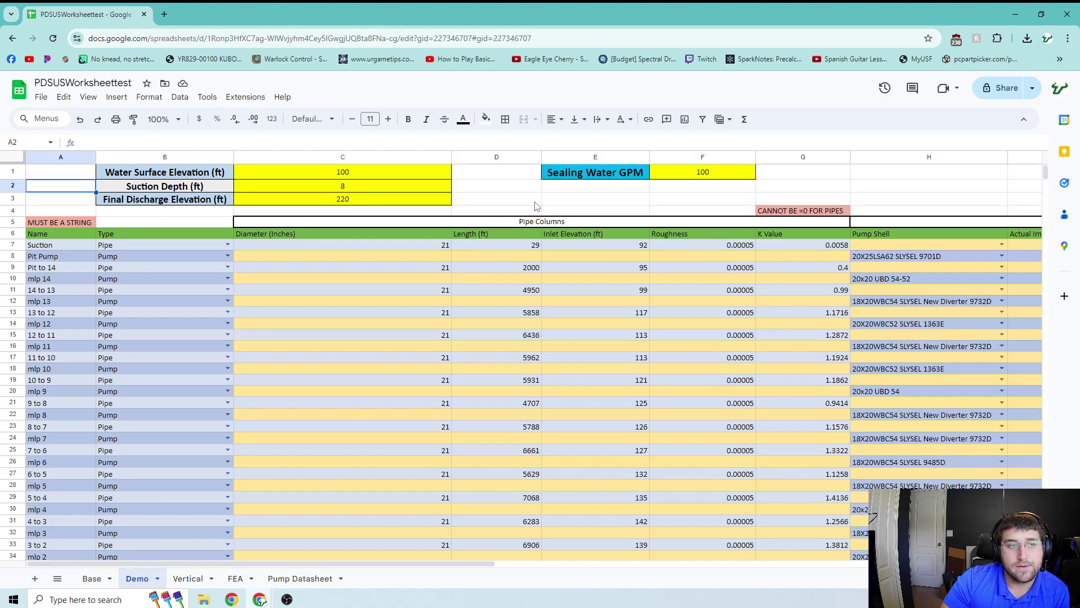
key(Up)
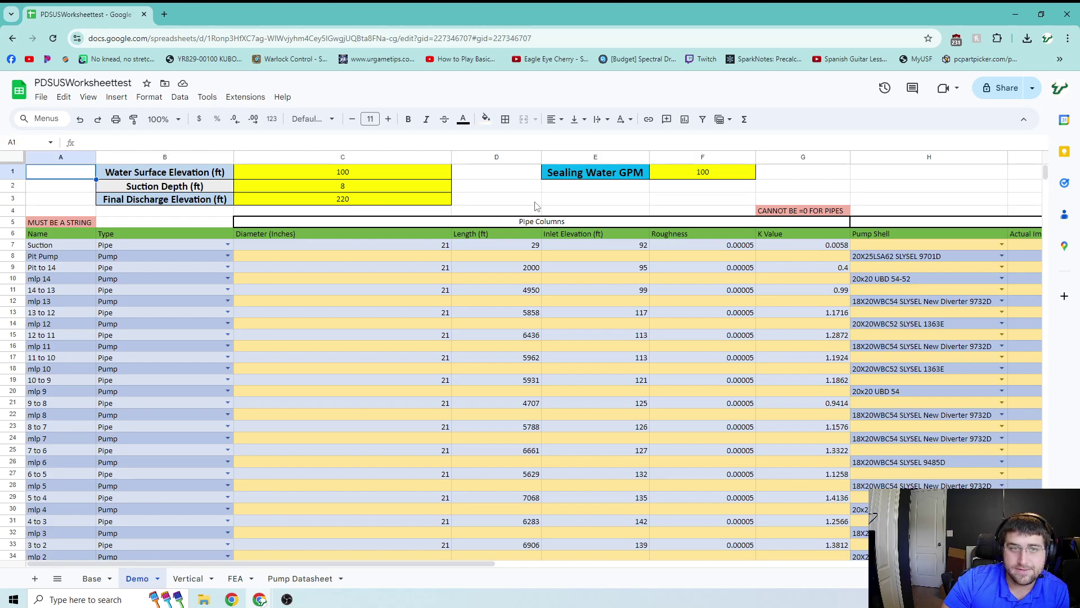
Step: Examine the Water Surface Elevation, Suction Depth and Final Discharge Elevation entries above the component table
key(Right)
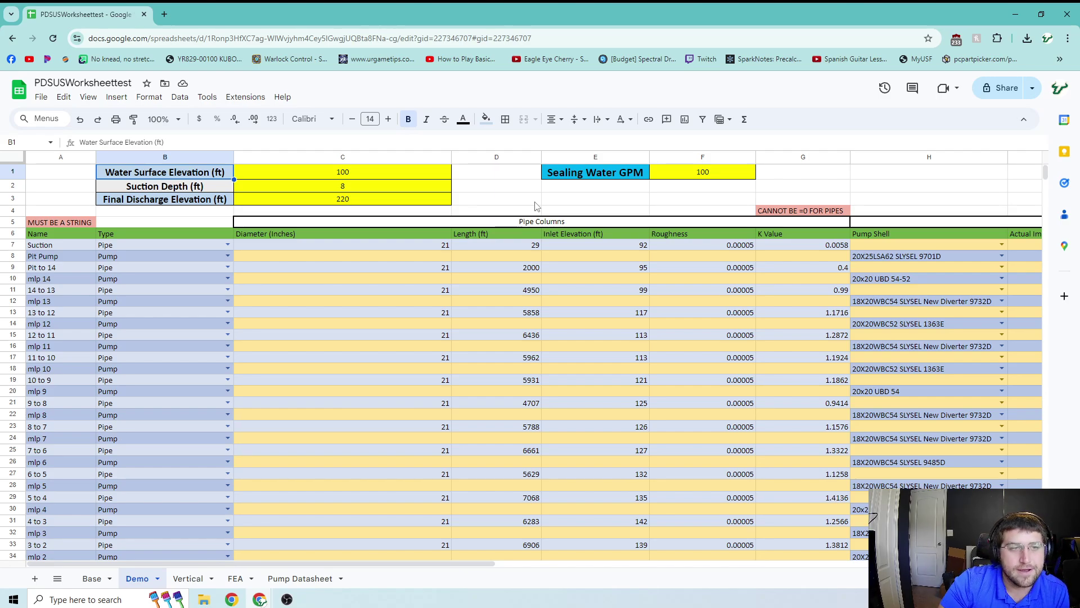
key(Right)
key(Right)
key(Right)
key(Down)
key(Left)
key(Left)
key(Left)
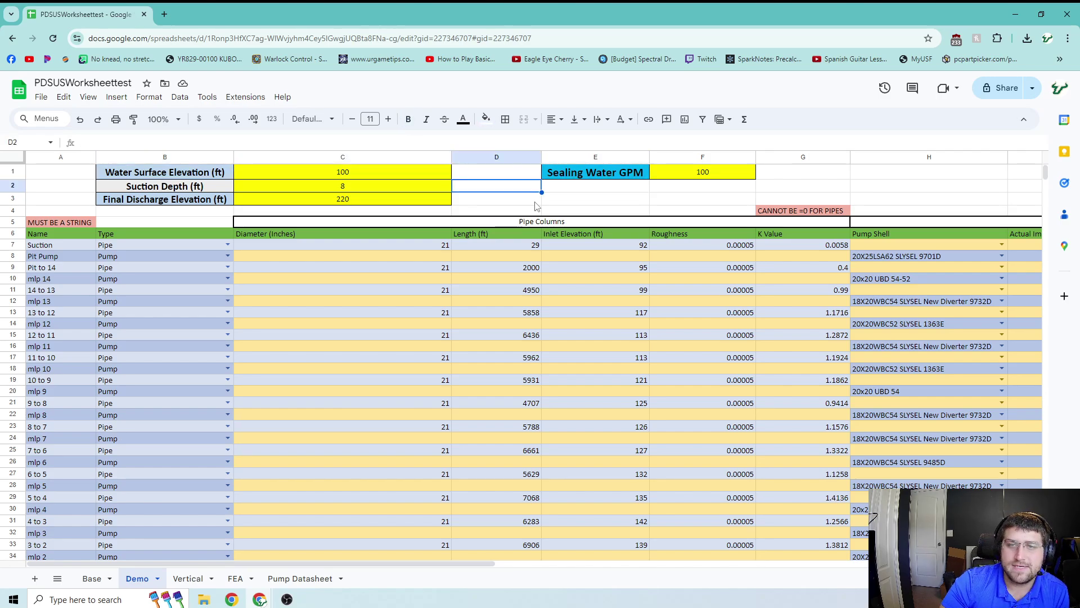
key(Up)
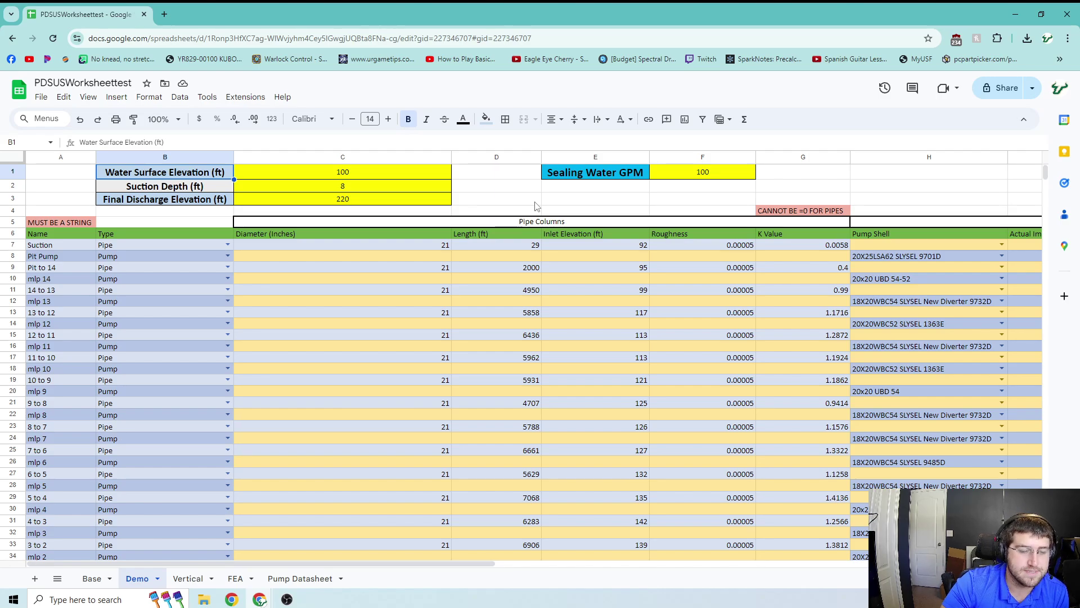
key(Down)
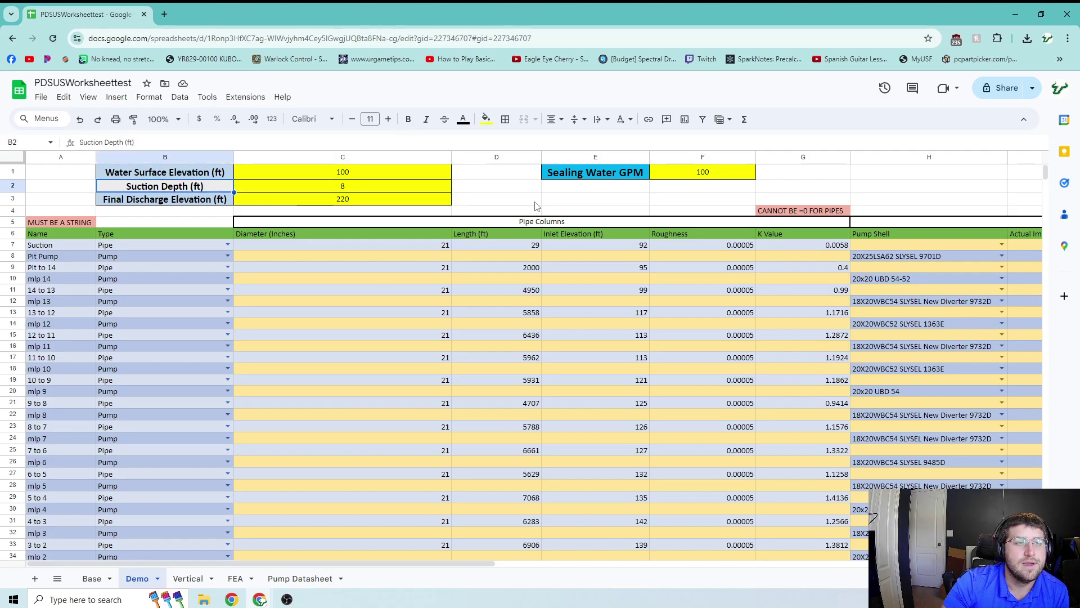
key(Down)
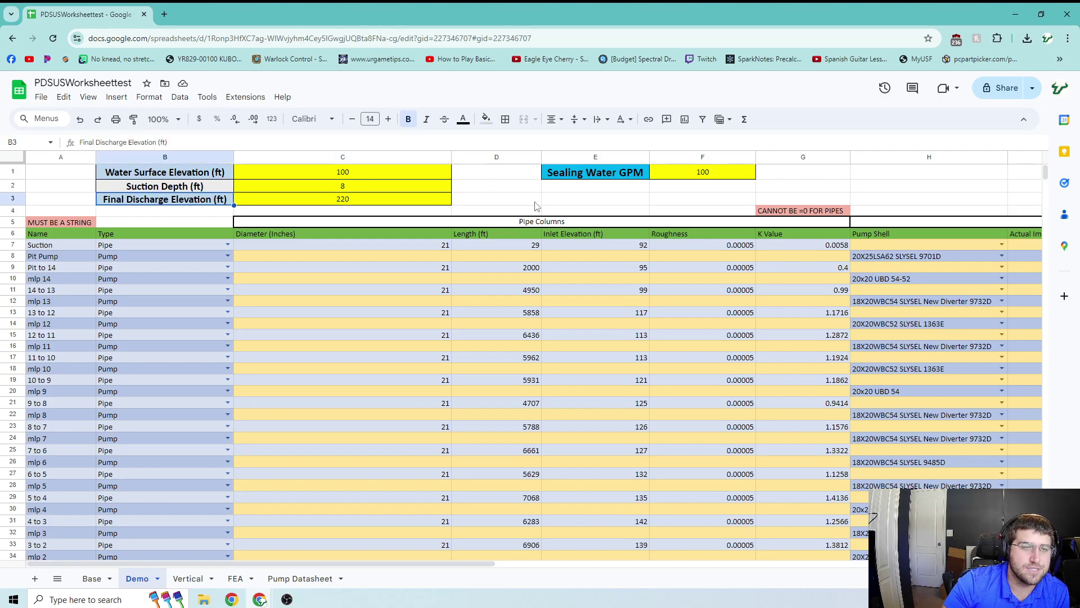
Step: Examine the Sealing Water GPM label and its value in cell F1
key(Right)
key(Right)
key(Right)
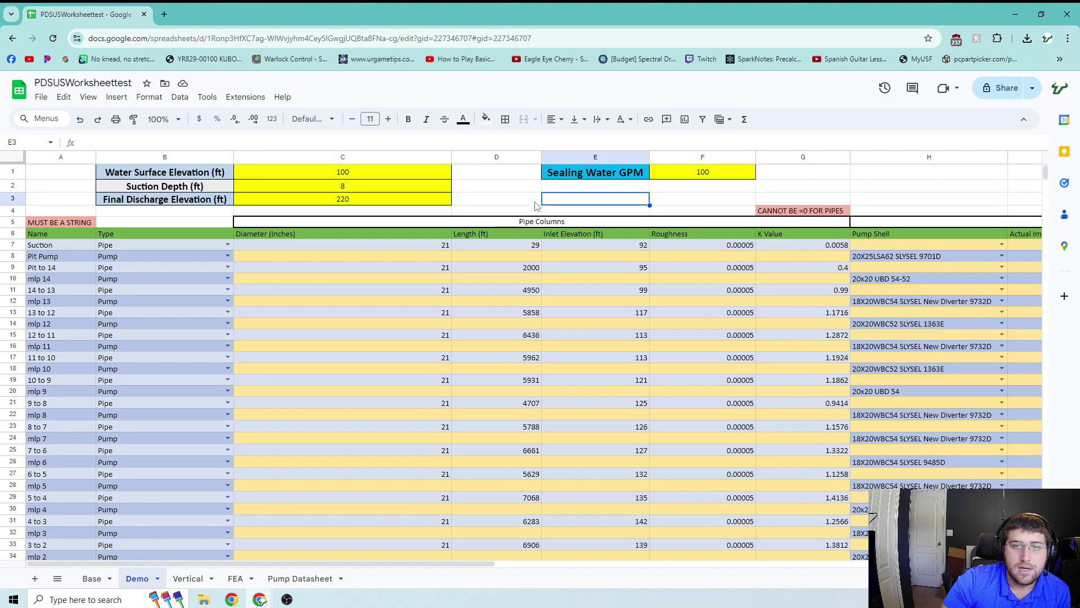
key(Up)
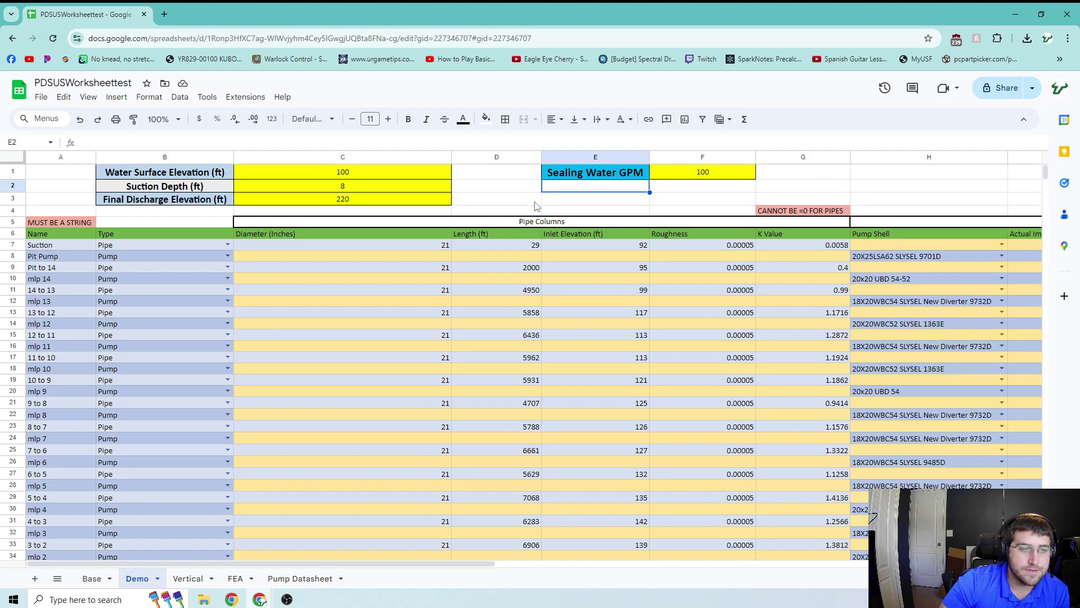
key(Right)
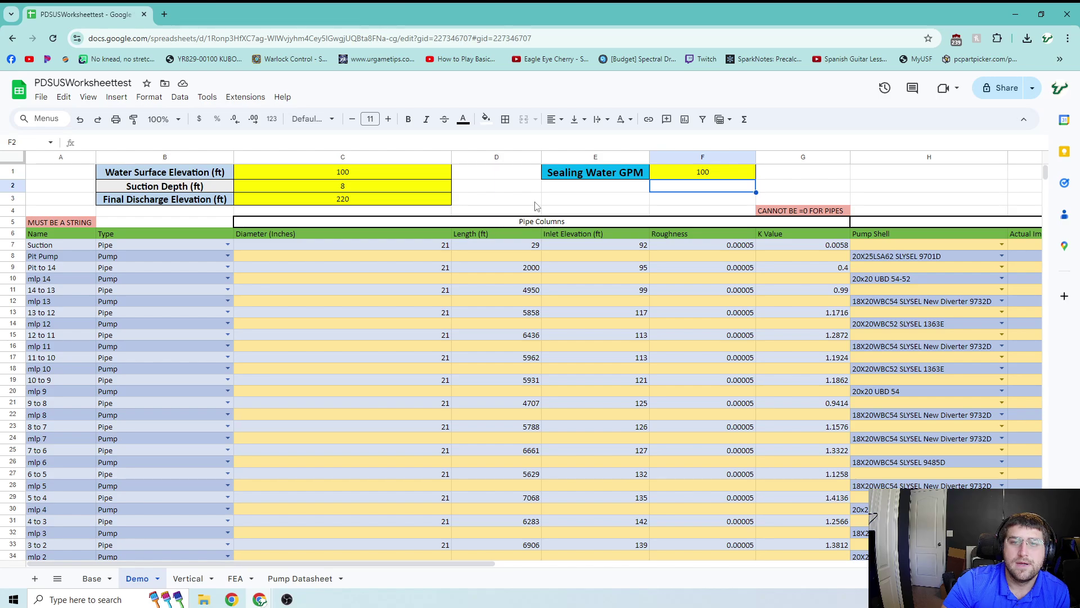
key(Up)
key(Left)
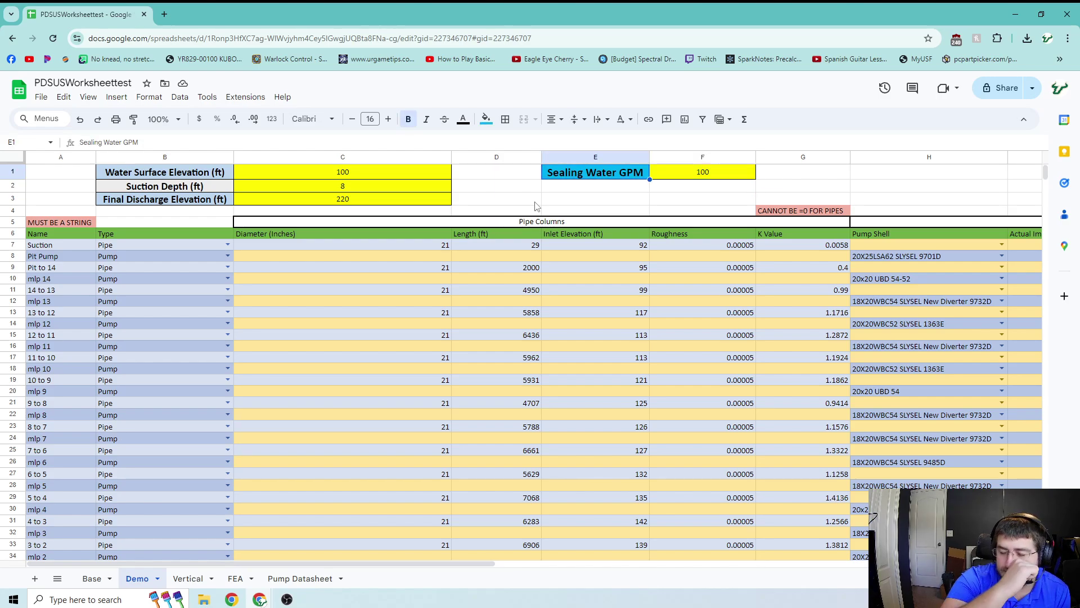
key(Right)
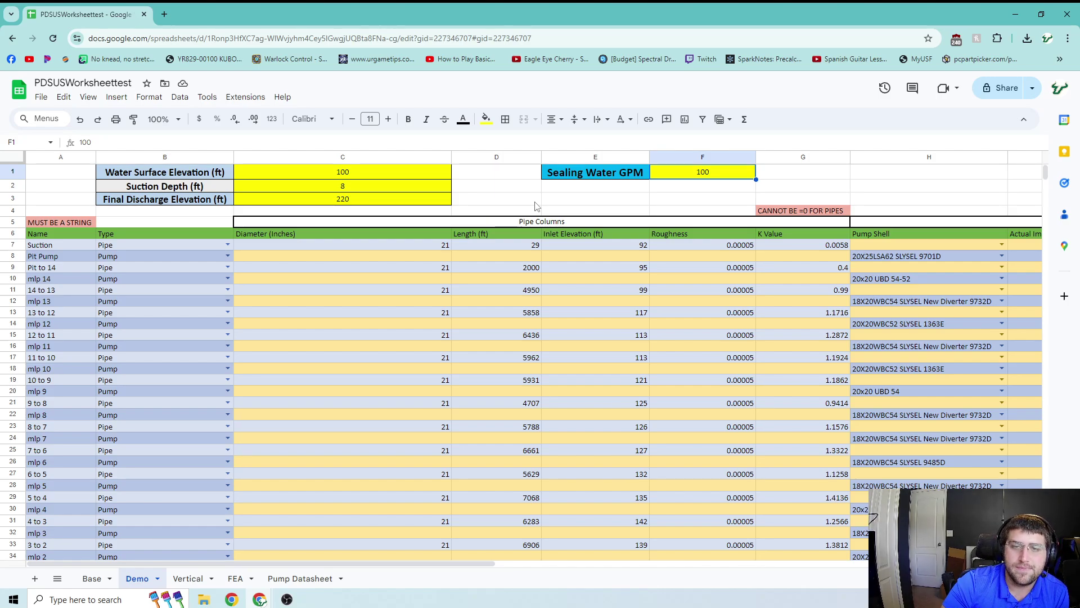
key(Left)
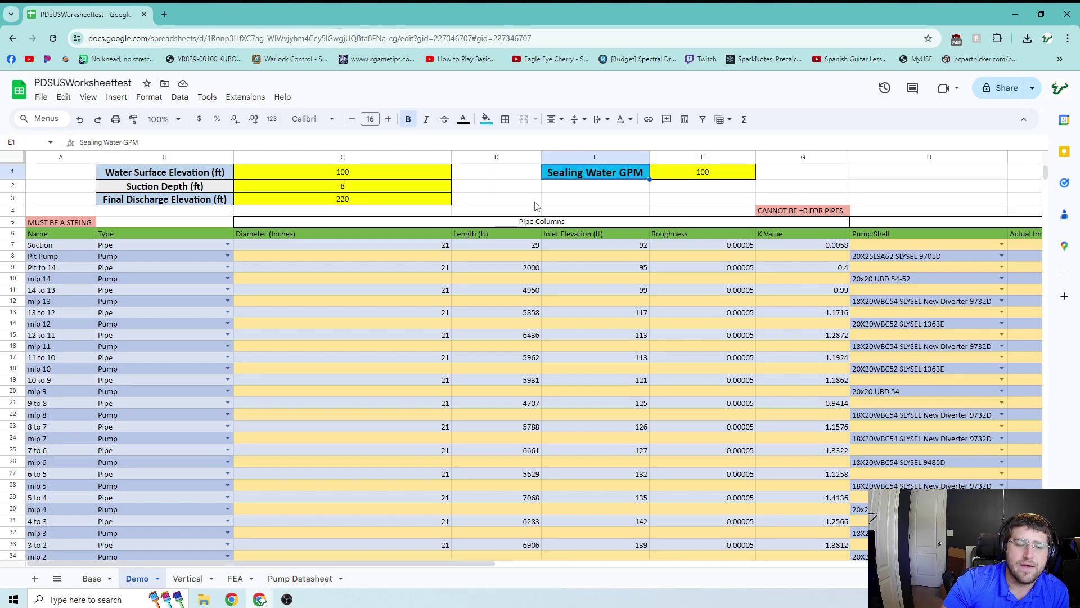
key(Right)
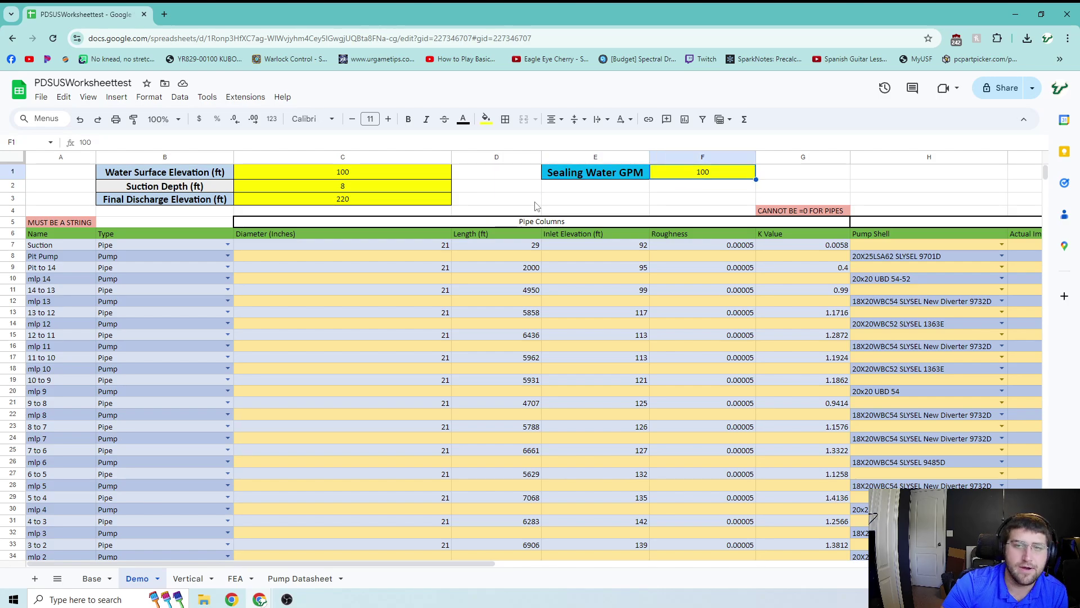
Step: Look across the Suction row and over the first few rows of the pipe and pump table
key(Down)
key(Down)
key(Down)
key(Down)
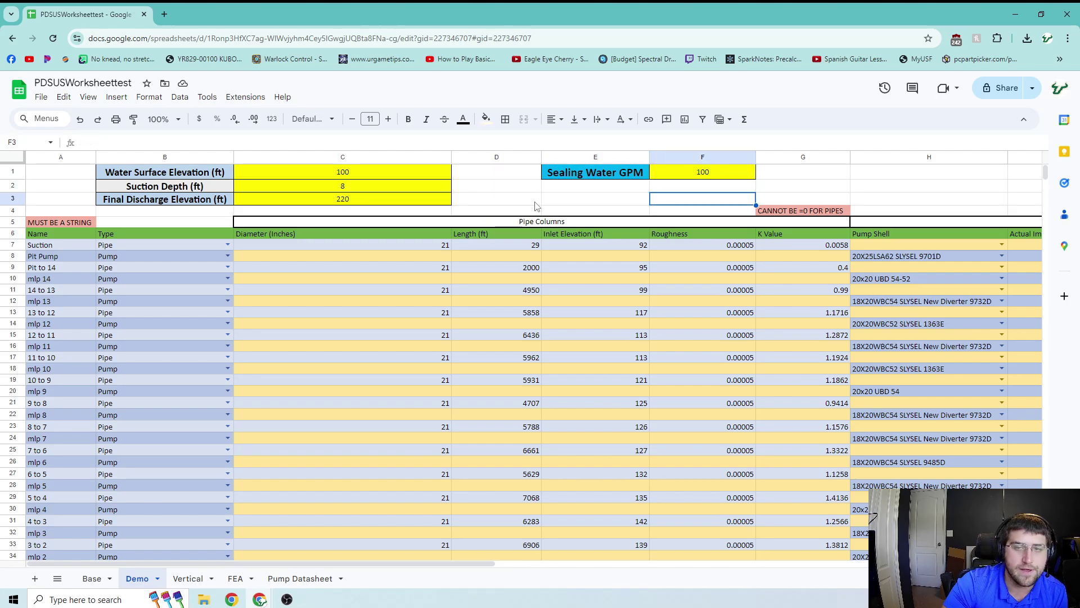
key(Left)
key(Down)
key(Down)
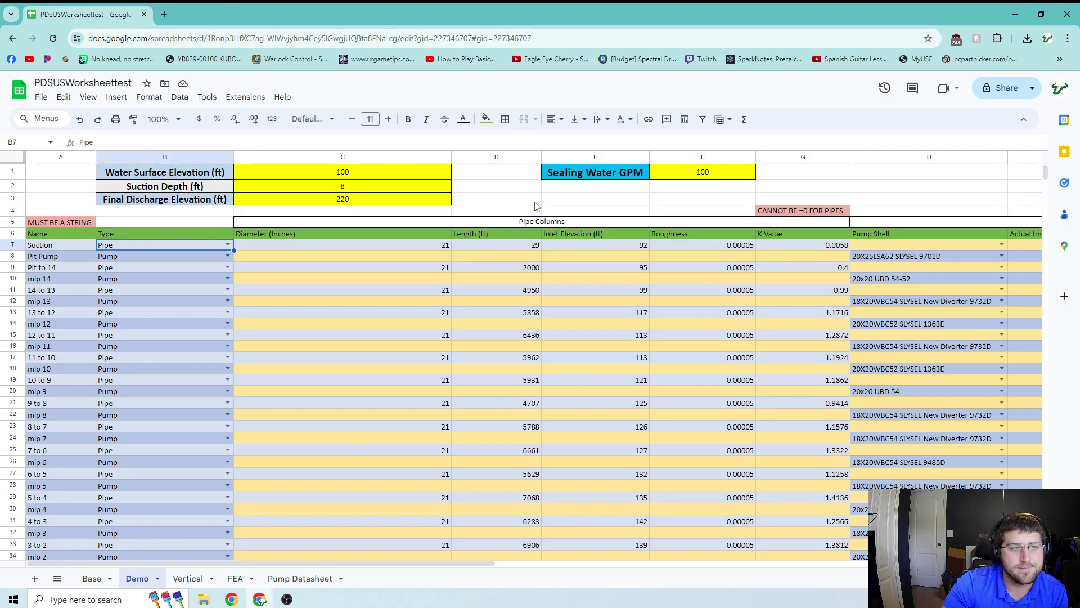
key(Left)
key(Right)
key(Right)
key(Right)
key(Right)
key(Right)
key(Right)
key(Right)
key(Right)
key(Right)
key(Right)
key(Right)
key(Right)
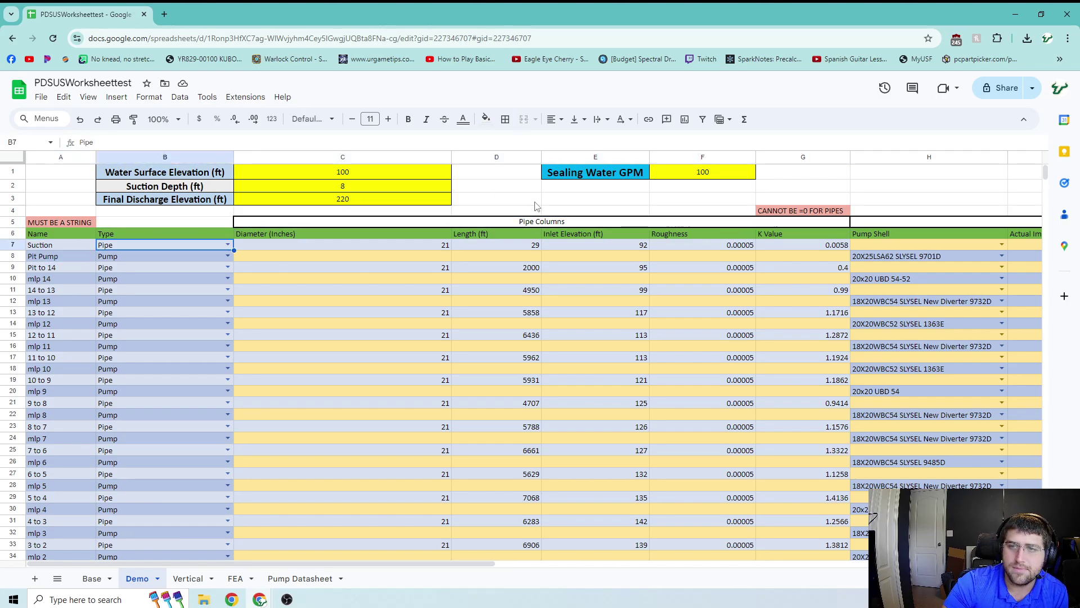
key(Home)
key(Down)
key(Down)
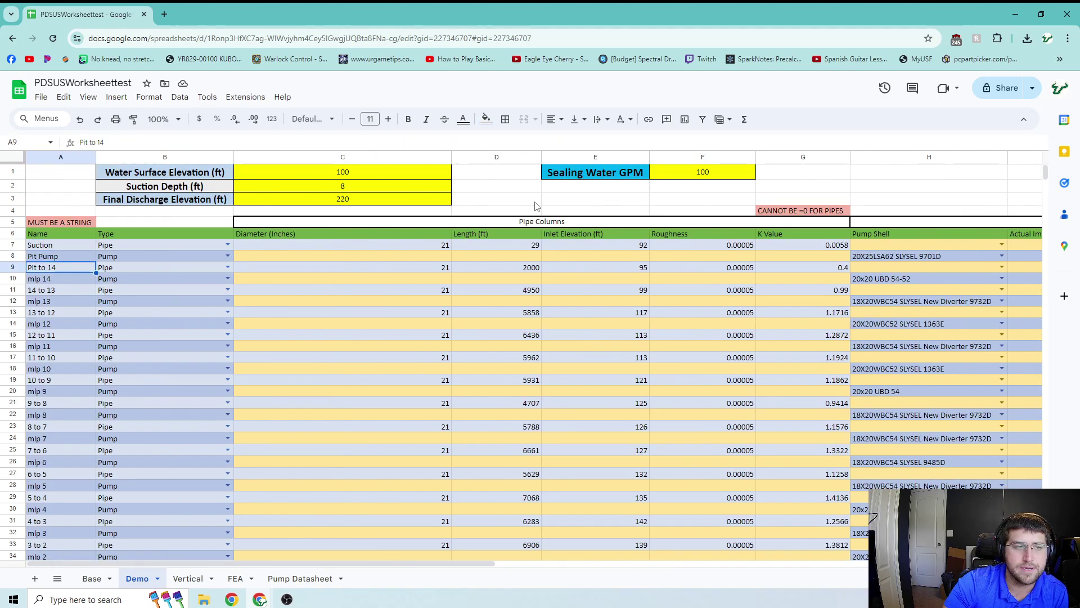
key(Right)
key(Up)
key(Up)
key(Left)
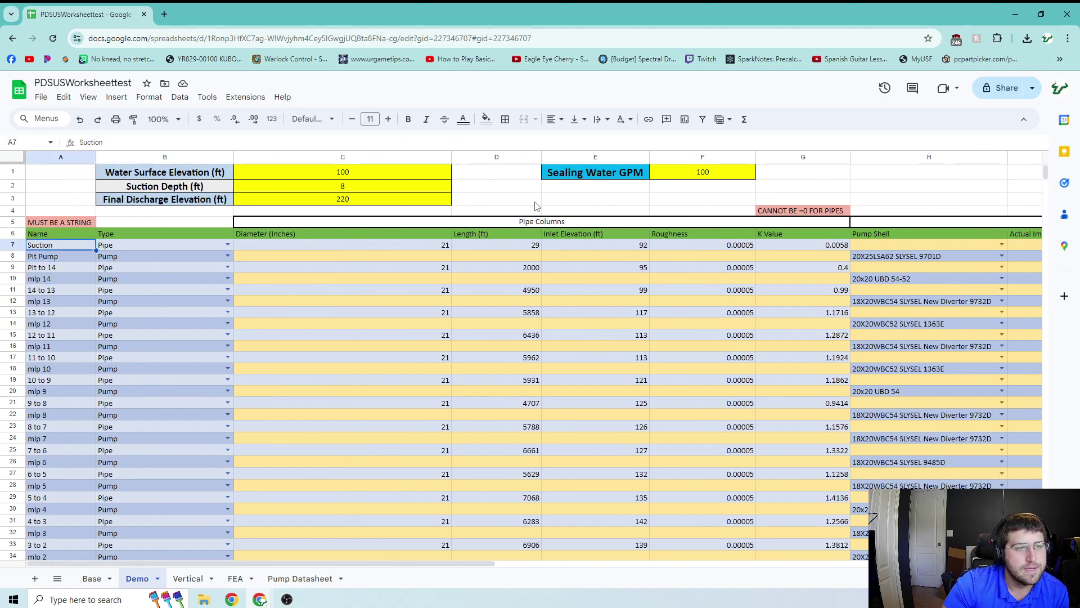
Step: Review the Name column entries from Suction downward, then the Suction row's Type cell
key(Down)
key(Down)
key(Down)
key(Down)
key(Down)
key(Down)
key(Down)
key(Up)
key(Up)
key(Up)
key(Up)
key(Up)
key(Up)
key(Up)
key(Right)
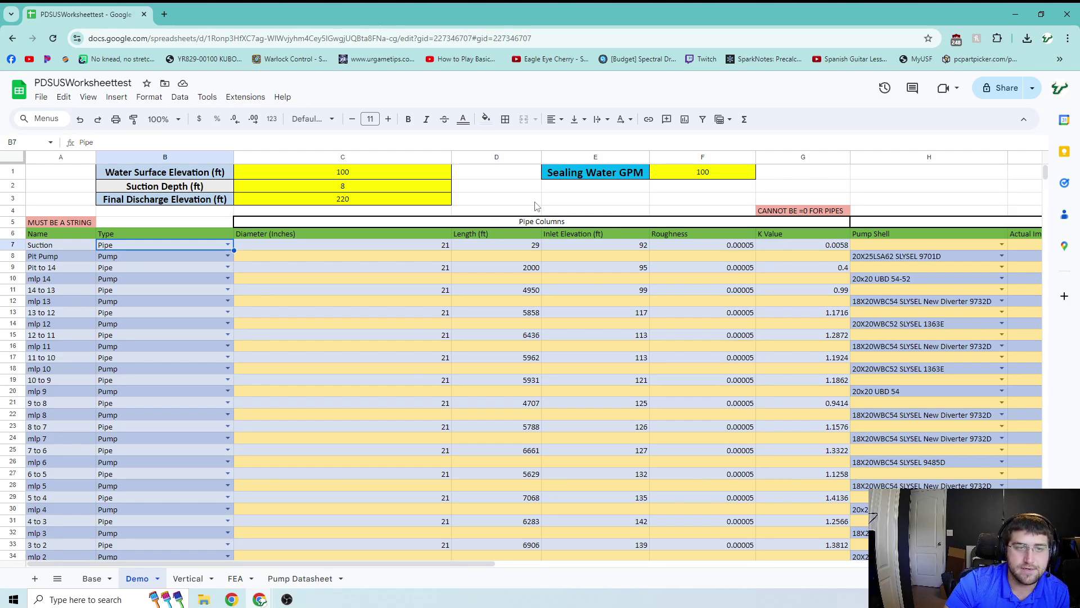
Step: Inspect the Suction pipe's diameter, length, inlet elevation, roughness and K Value formula
key(Right)
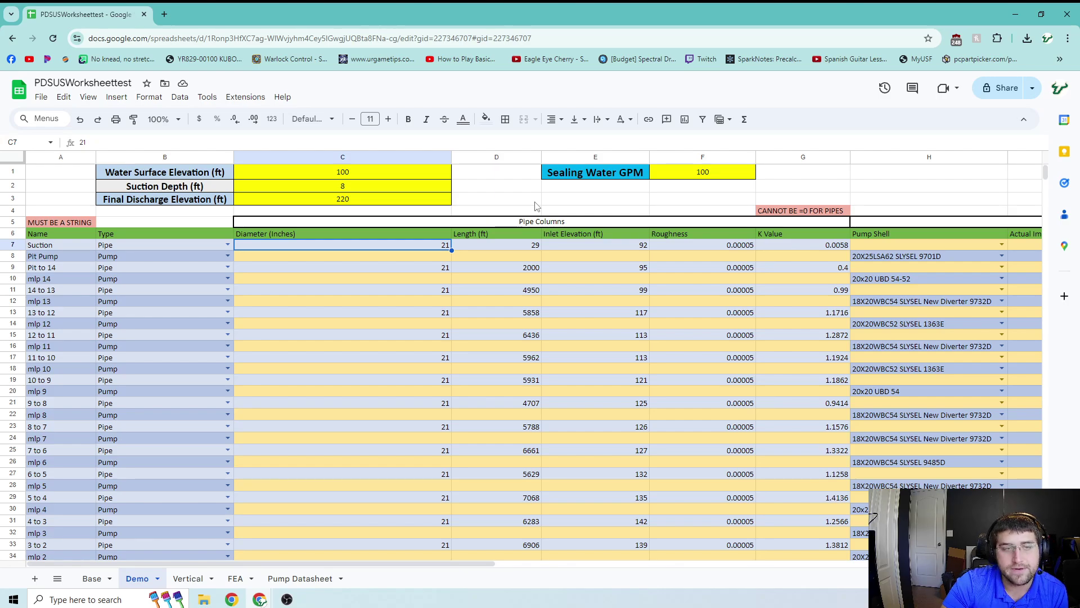
key(Right)
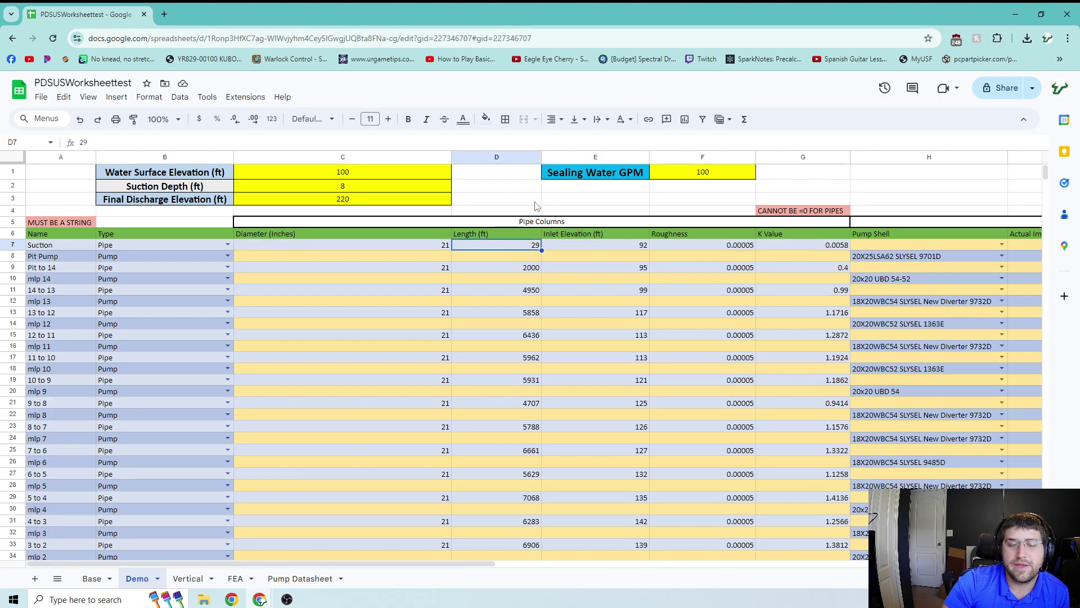
key(Right)
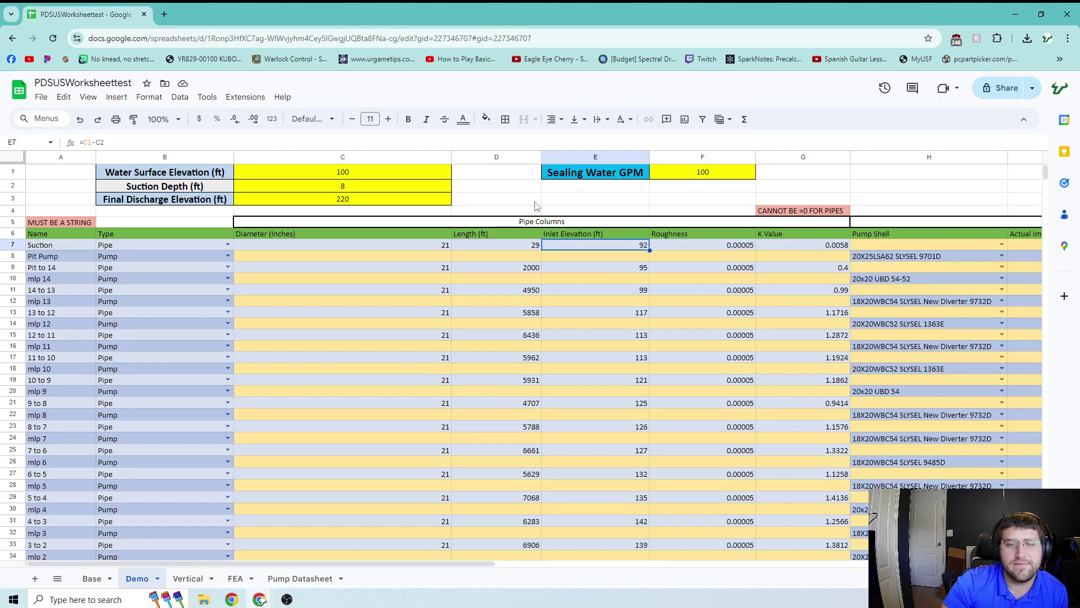
key(Right)
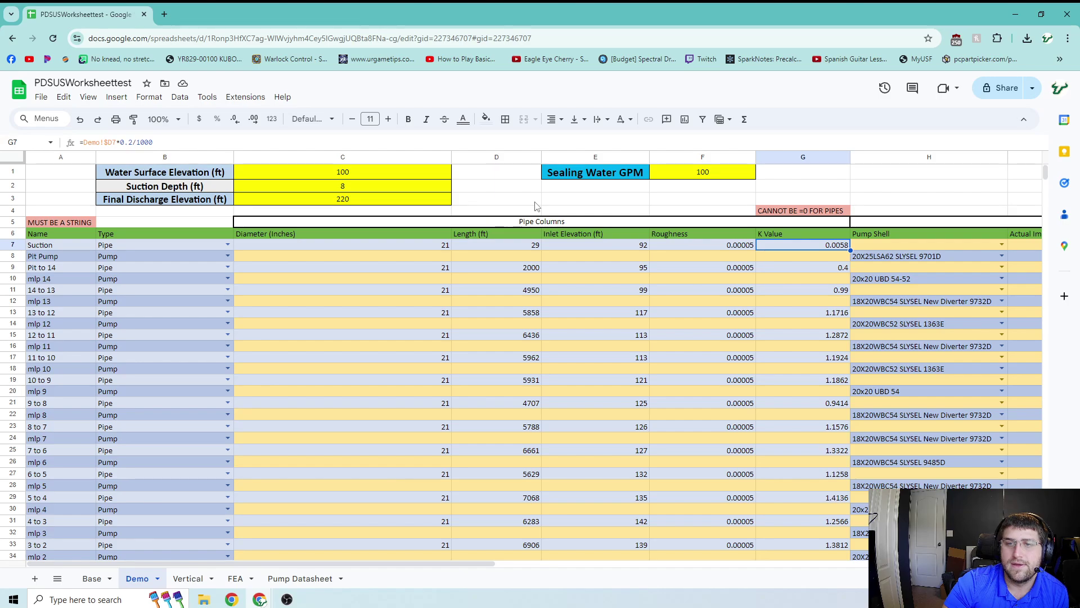
key(Right)
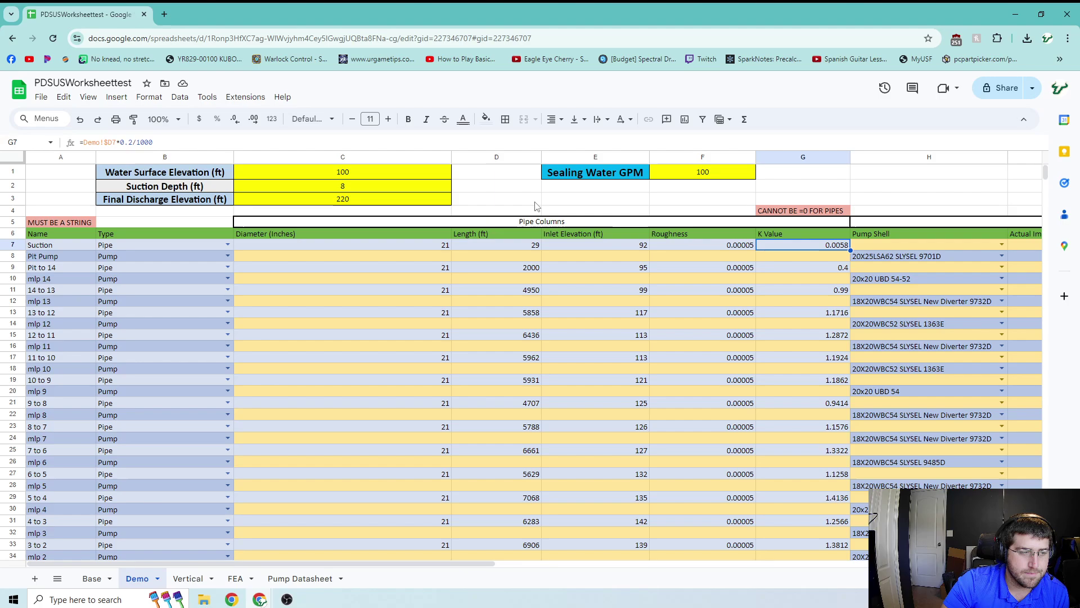
Step: Look down the K Value column through the pipe and pump rows and return to the Pipe Columns heading
key(Down)
key(Down)
key(Down)
key(Down)
key(Down)
key(Down)
key(Down)
key(Down)
key(Down)
key(Down)
key(Down)
key(Down)
key(Down)
key(Down)
key(Down)
key(Down)
key(Down)
key(Down)
key(Down)
key(Down)
key(Down)
key(Down)
key(Down)
key(Down)
key(Down)
key(Down)
key(Down)
key(Down)
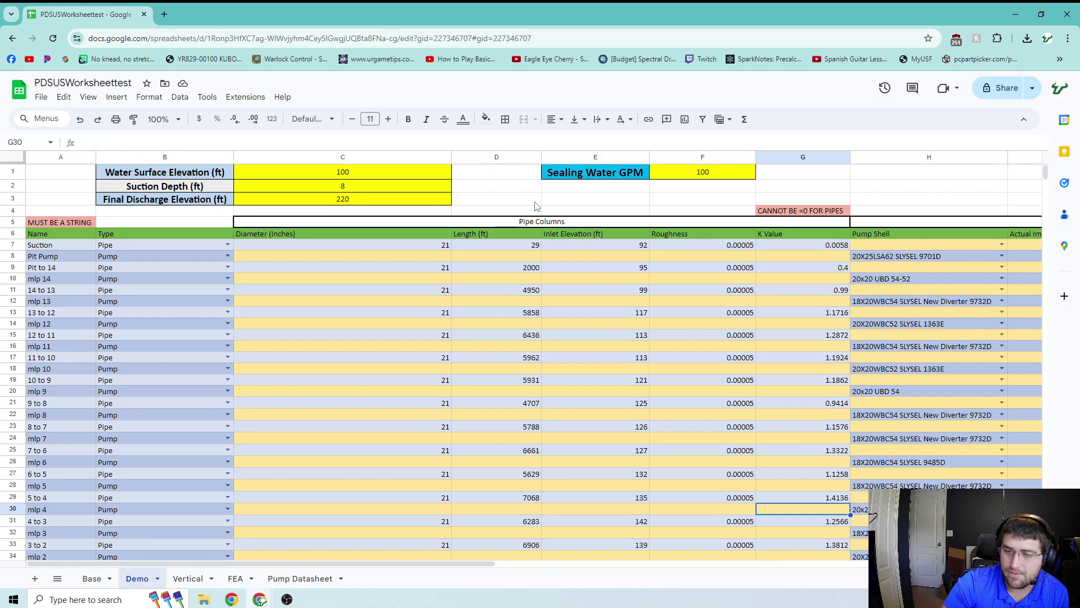
key(Up)
key(Up)
key(Up)
key(Up)
key(Up)
key(Up)
key(Up)
key(Up)
key(Up)
key(Up)
key(Up)
key(Up)
key(Up)
key(Up)
key(Up)
key(Up)
key(Up)
key(Up)
key(Up)
key(Up)
key(Up)
key(Up)
key(Up)
key(Up)
key(Up)
key(Up)
key(Up)
key(Up)
key(Up)
key(Up)
key(Up)
key(Up)
key(Up)
key(Up)
key(Up)
key(Up)
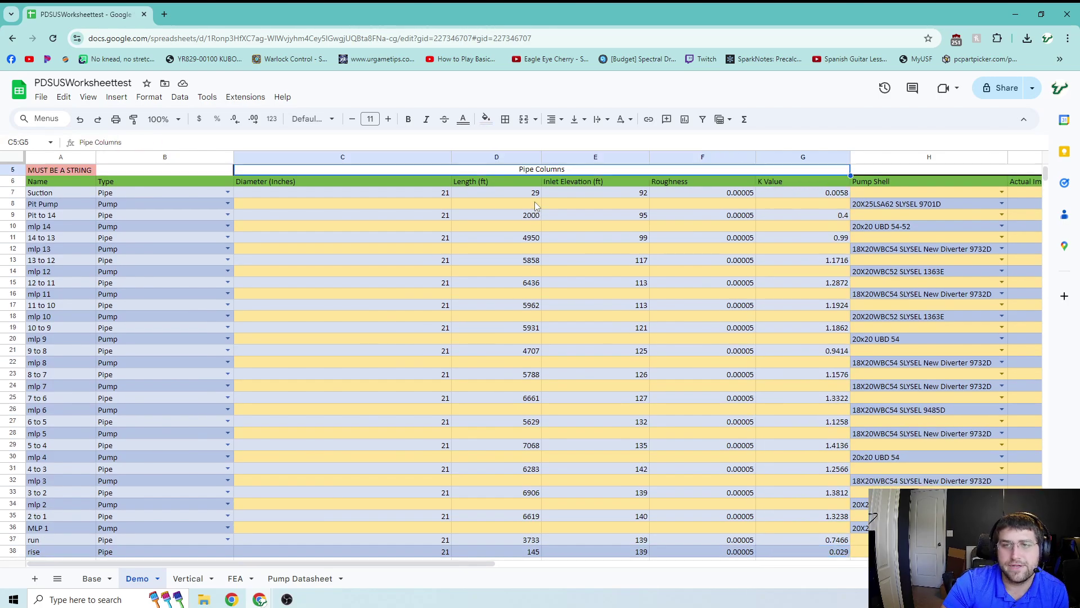
Step: Look across the Pit Pump row through all the pump columns to beyond the Sealing Water Multiplier
key(Down)
key(Down)
key(Down)
key(Down)
key(Down)
key(Down)
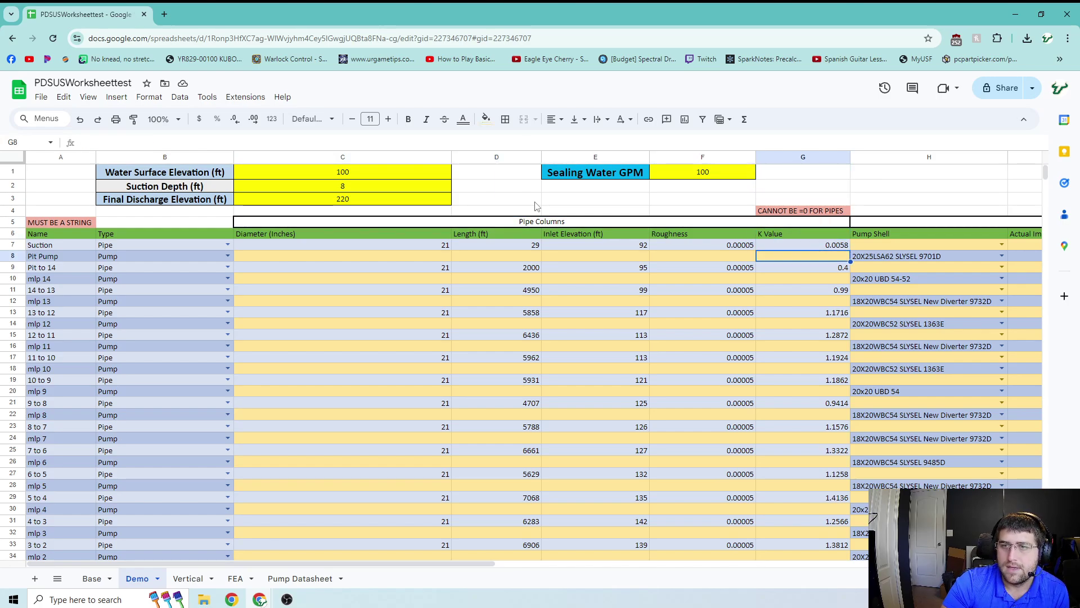
key(Right)
key(Right)
key(Right)
key(Right)
key(Right)
key(Right)
key(Right)
key(Right)
key(Right)
key(Right)
key(Right)
key(Right)
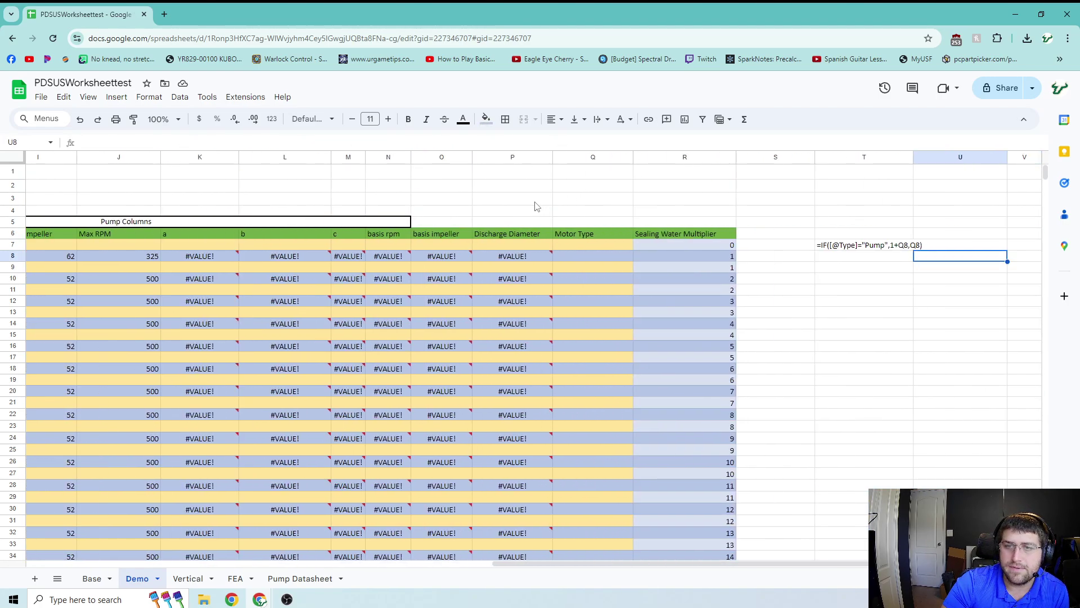
Step: Return along the Pit Pump row and inspect its Pump Shell and Actual Impeller cells
key(Left)
key(Left)
key(Left)
key(Left)
key(Left)
key(Left)
key(Left)
key(Left)
key(Left)
key(Left)
key(Left)
key(Left)
key(Right)
key(Right)
key(Right)
key(Left)
key(Left)
key(Left)
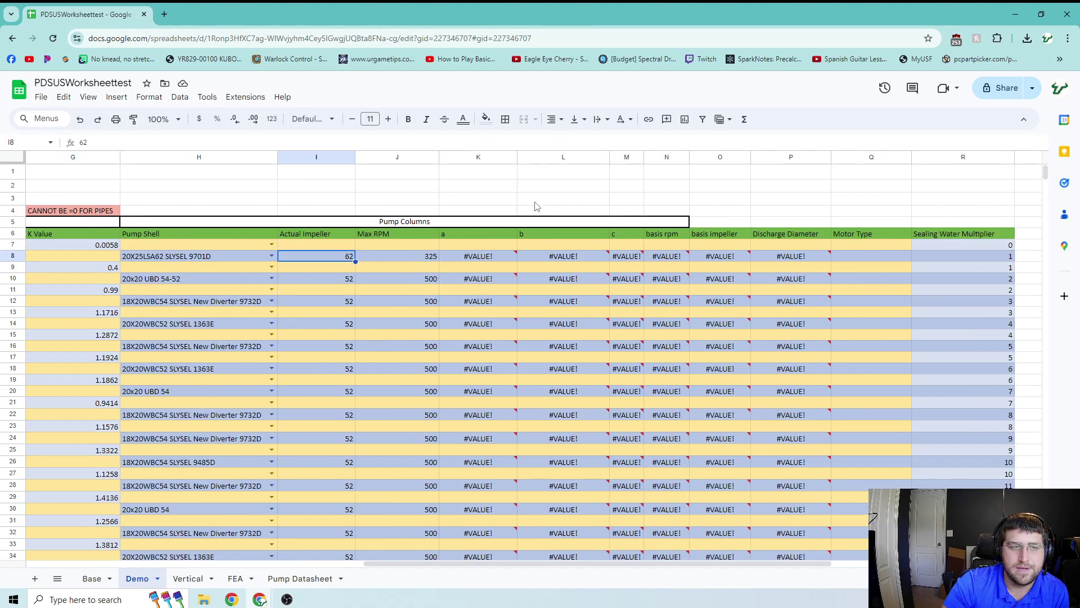
key(Right)
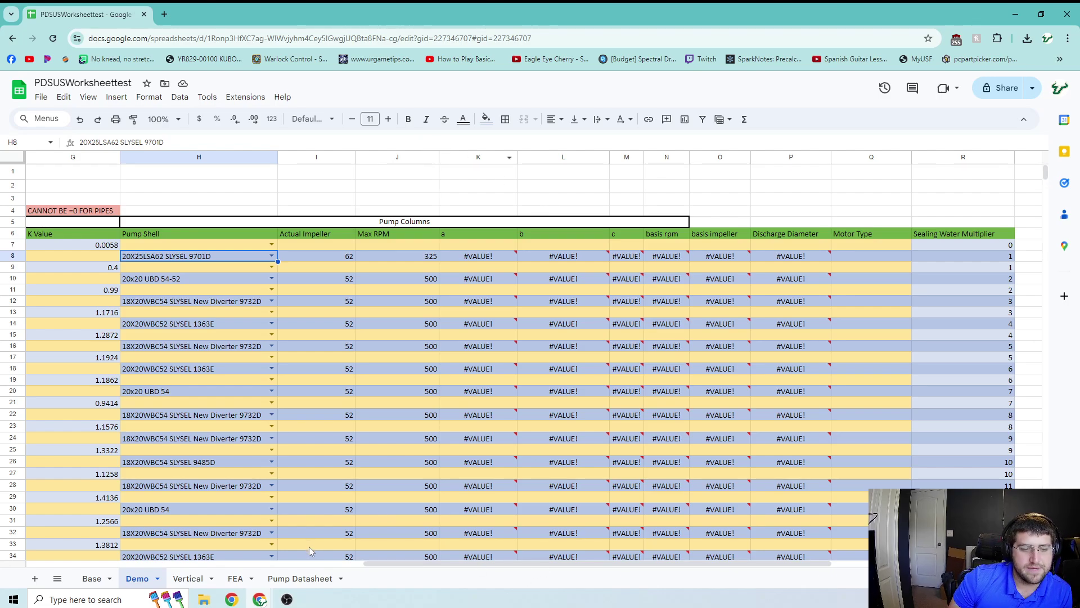
Step: Inspect the Pit Pump's Actual Impeller and Max RPM values
click(490, 175)
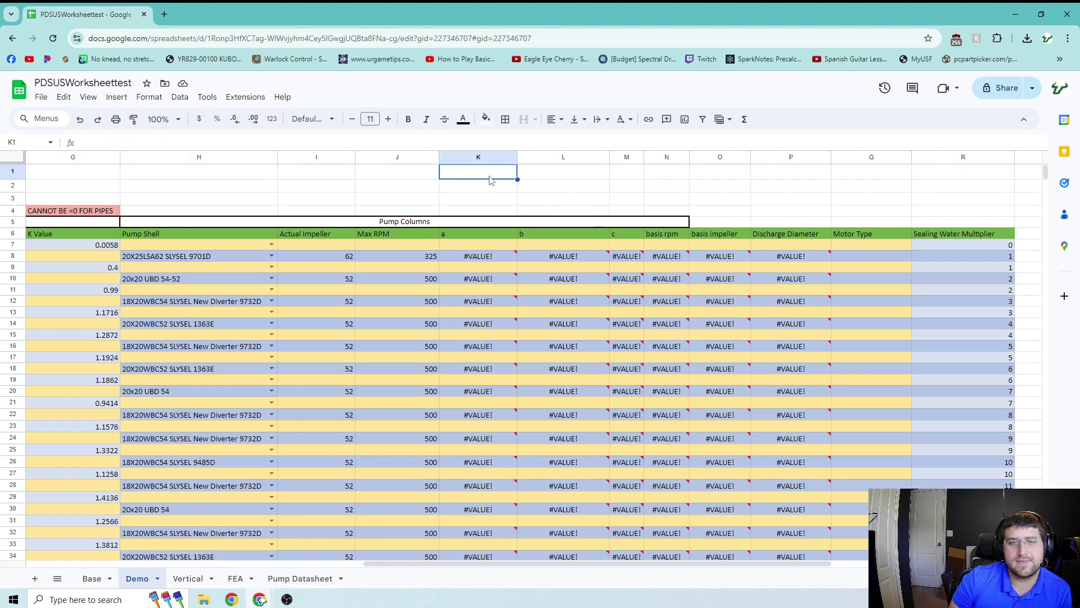
key(Left)
key(Left)
key(Down)
key(Down)
key(Down)
key(Down)
key(Down)
key(Down)
key(Down)
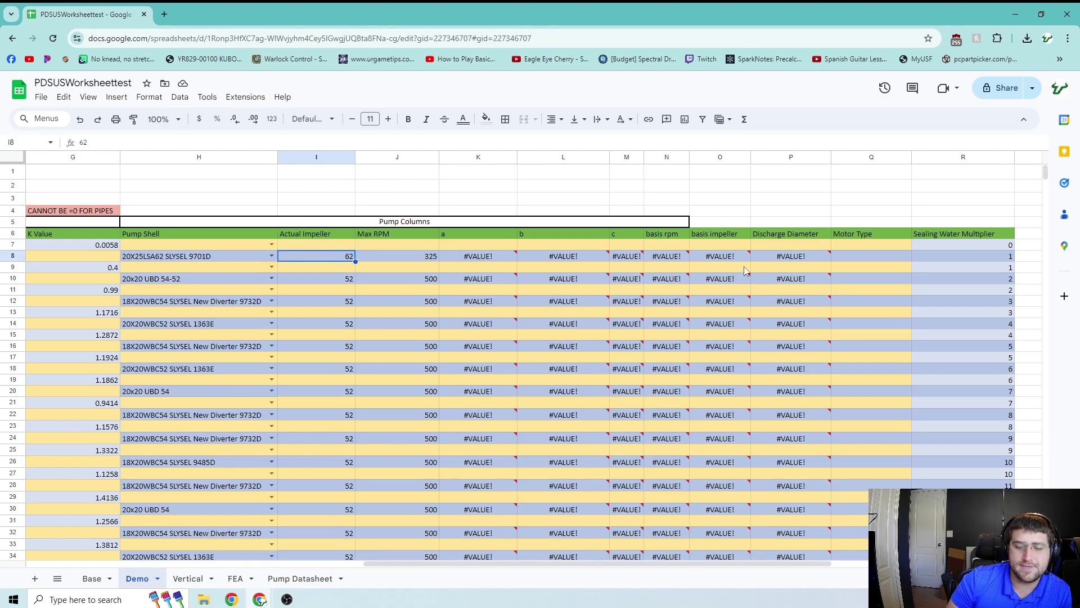
key(Right)
key(Right)
key(Left)
key(Left)
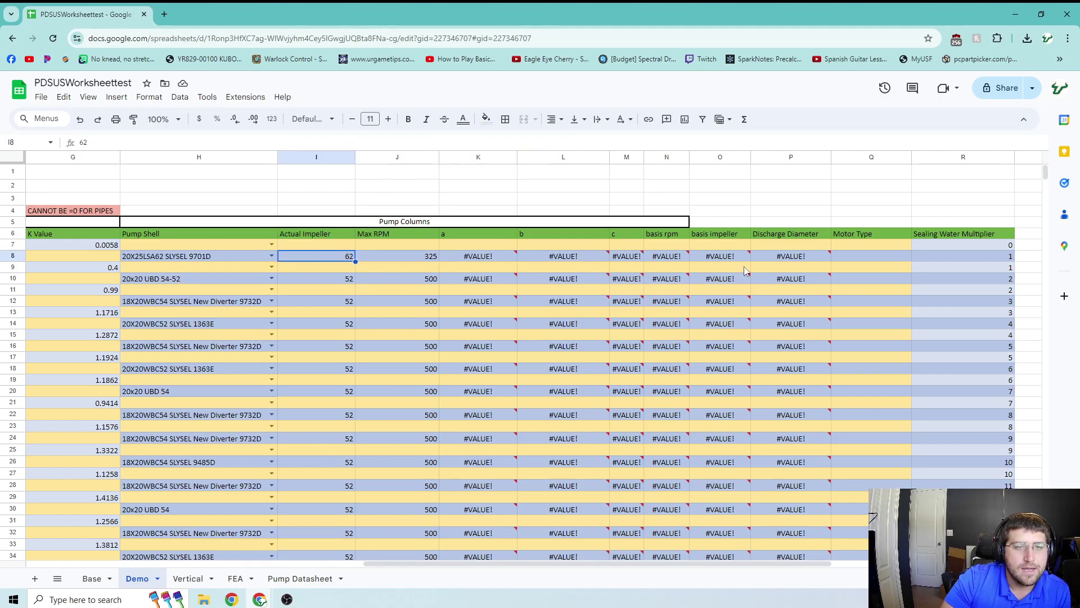
Step: Examine the Pit Pump's XLOOKUP formulas from column a through Discharge Diameter
key(Down)
key(Down)
key(Right)
key(Up)
key(Right)
key(Up)
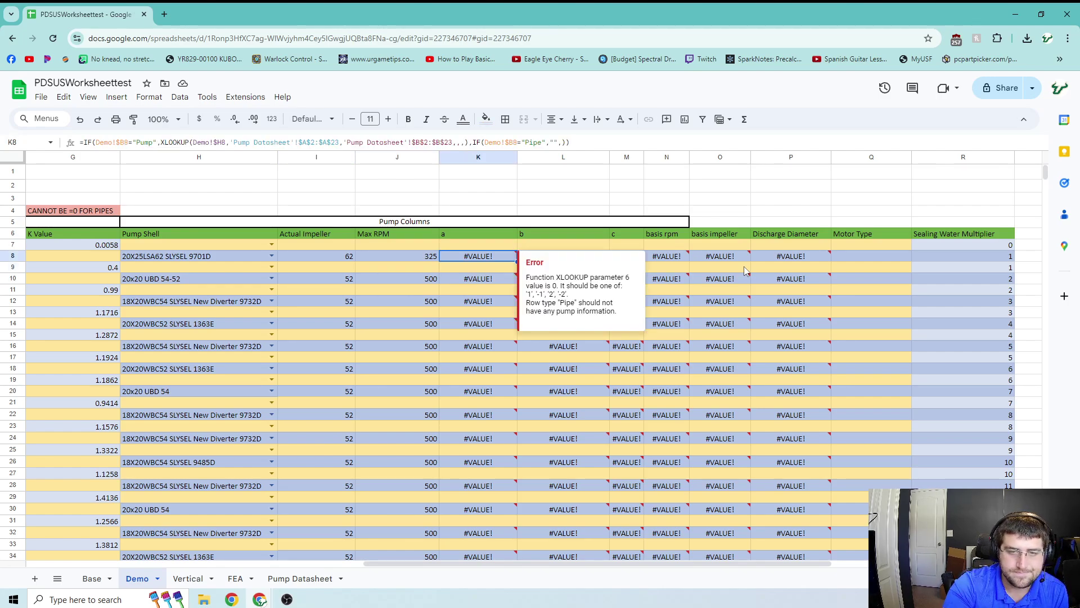
key(Right)
key(Right)
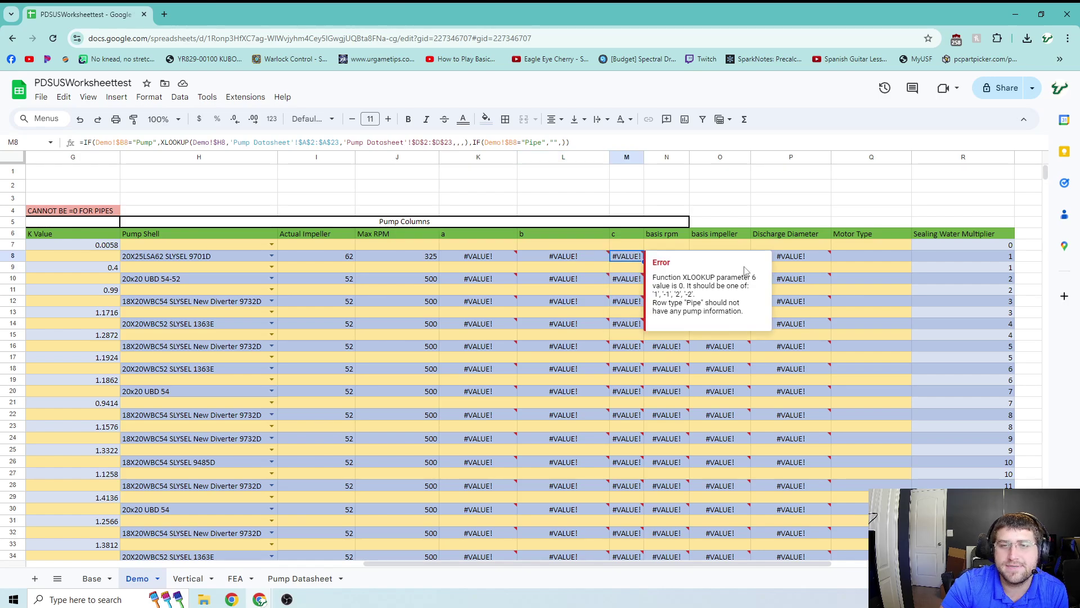
key(Right)
key(Right)
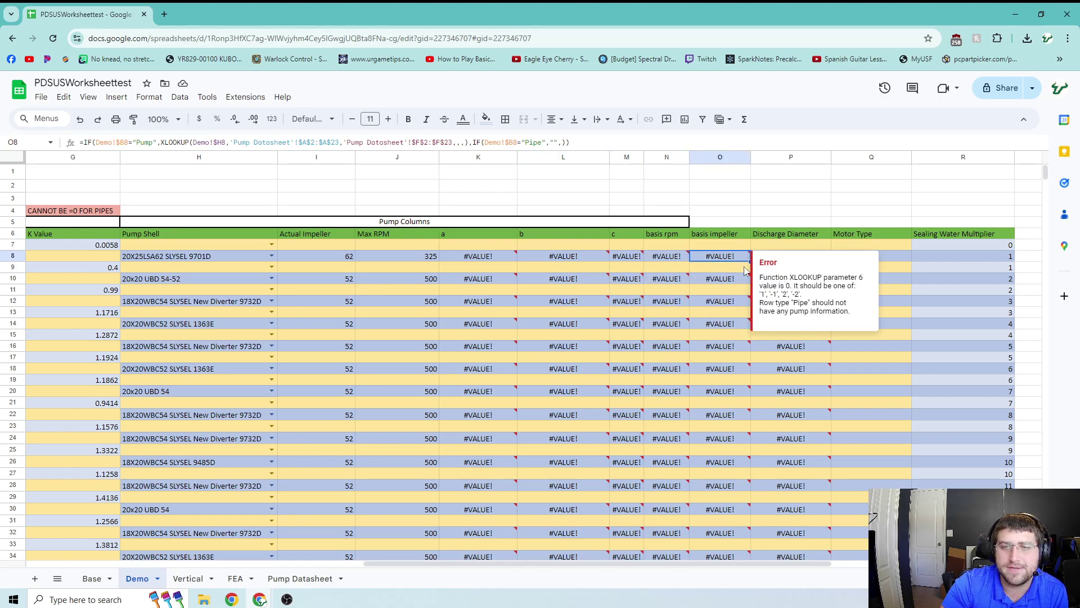
key(Right)
Step: Compare the Pit Pump's formulas for the a, b and c pump curve coefficients
key(Left)
key(Left)
key(Left)
key(Left)
key(Left)
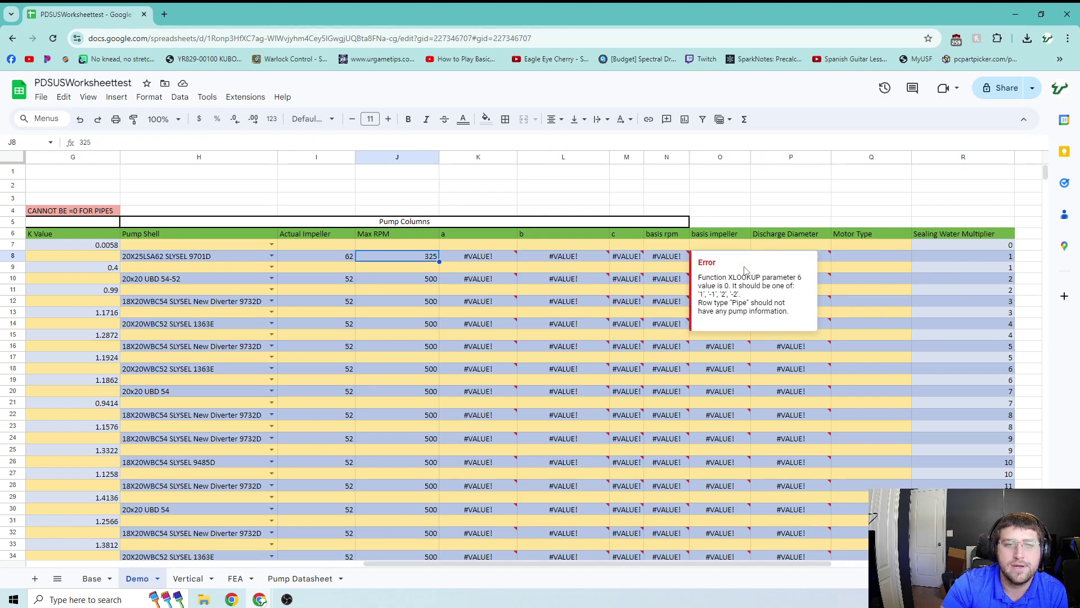
key(Right)
key(Right)
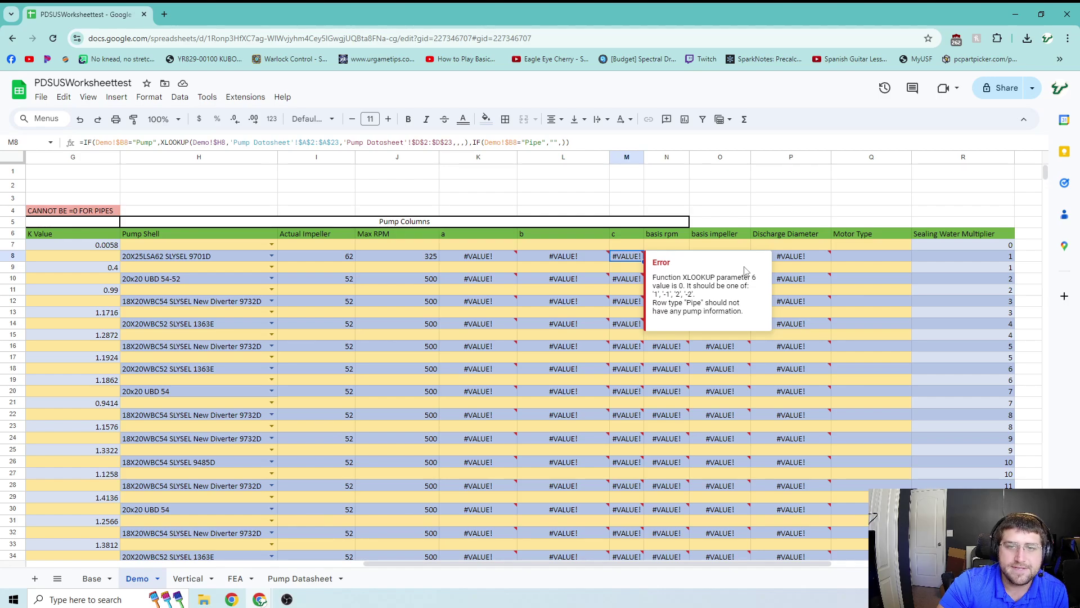
key(Left)
key(Left)
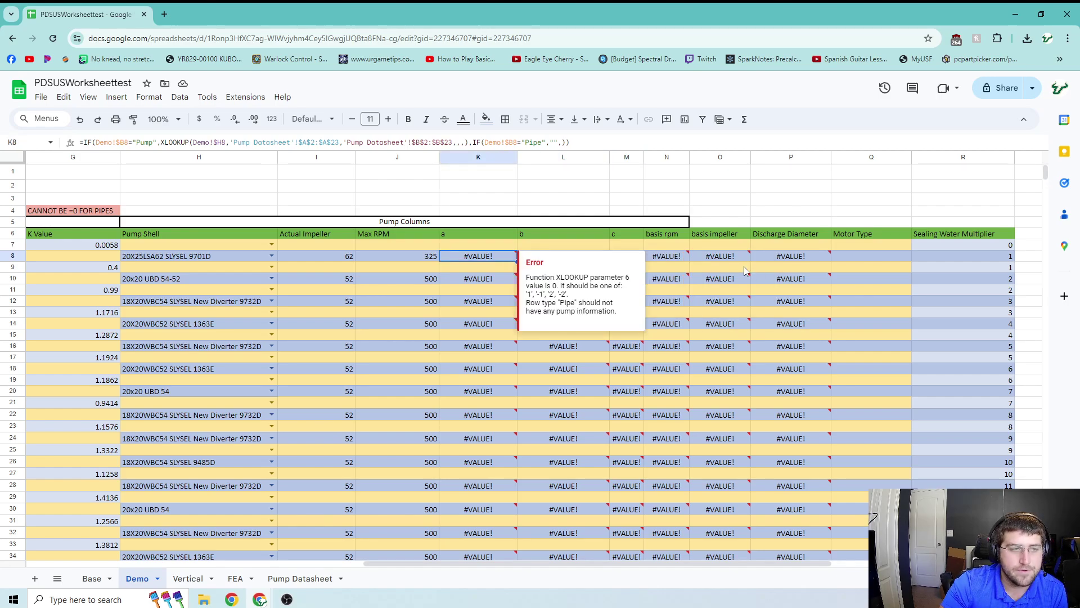
key(Right)
key(Right)
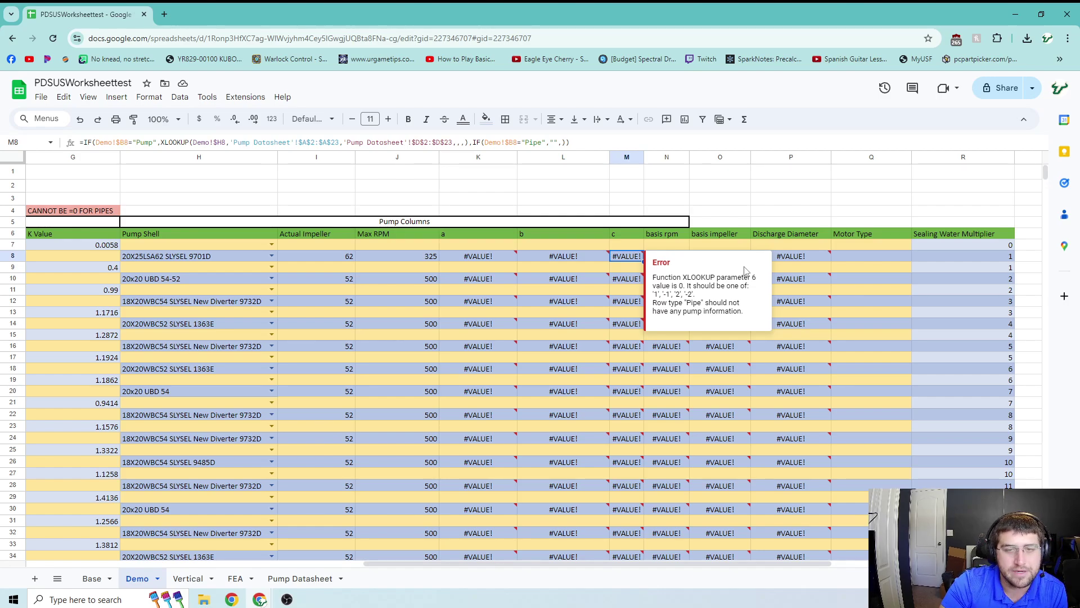
key(Left)
key(Left)
key(Right)
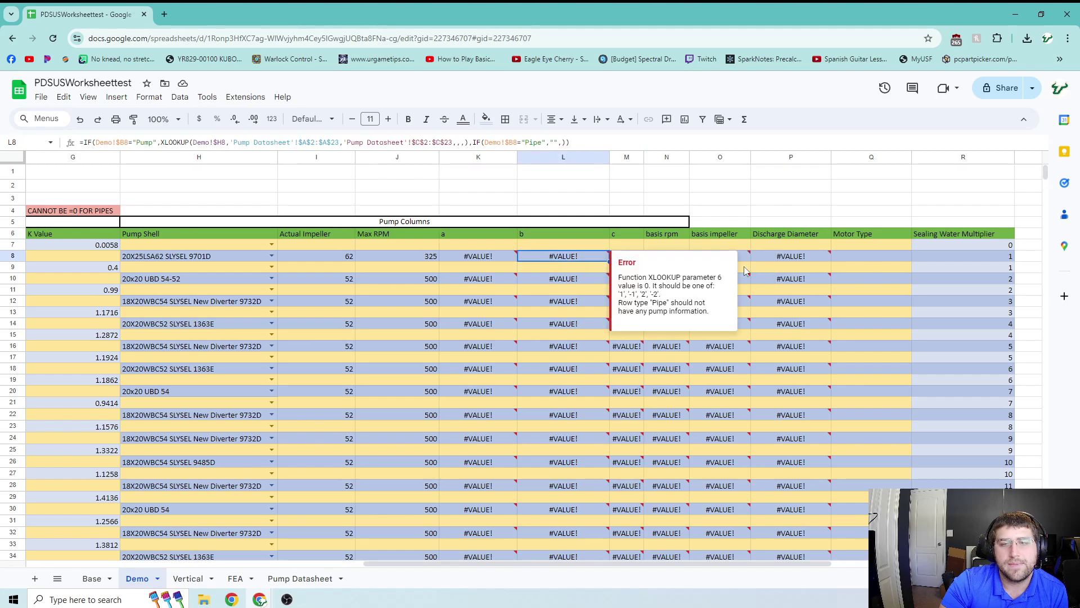
key(Left)
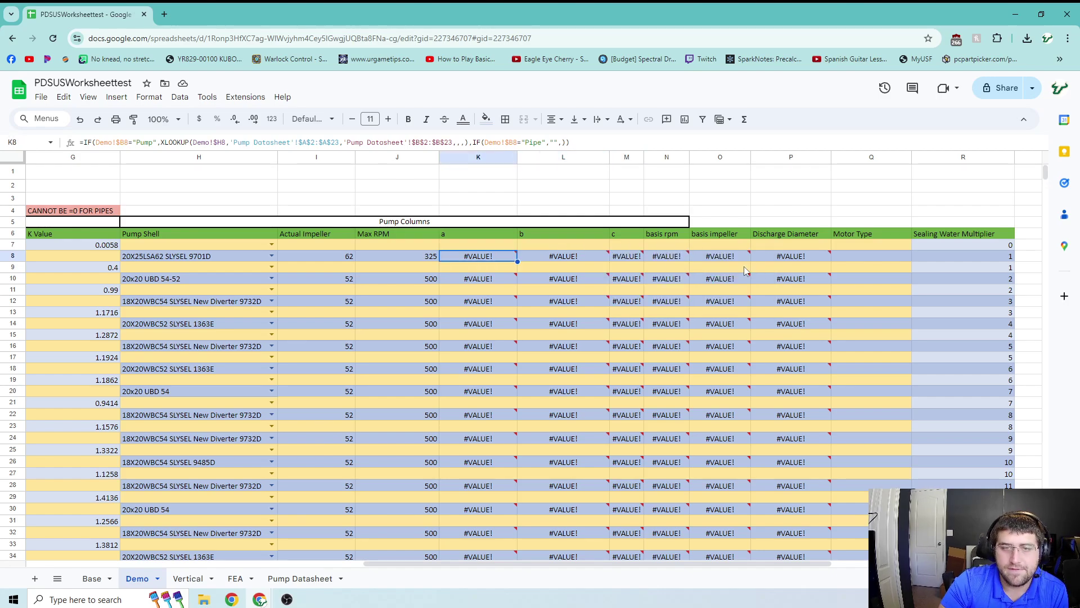
key(Right)
key(Right)
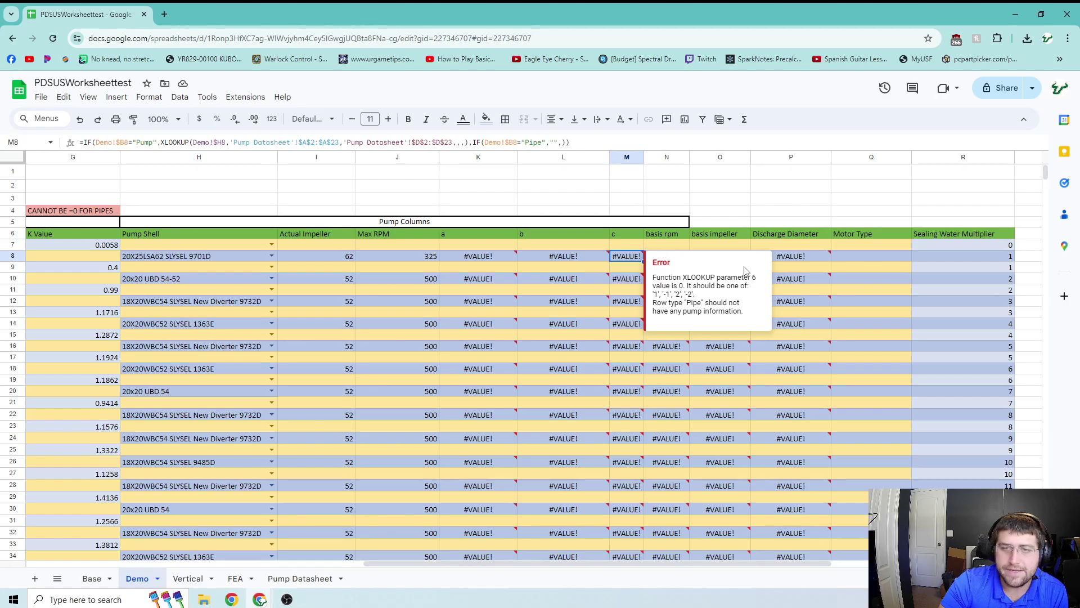
Step: Inspect the Pit Pump's basis rpm and basis impeller formulas alongside the c coefficient
key(Right)
key(Right)
key(Left)
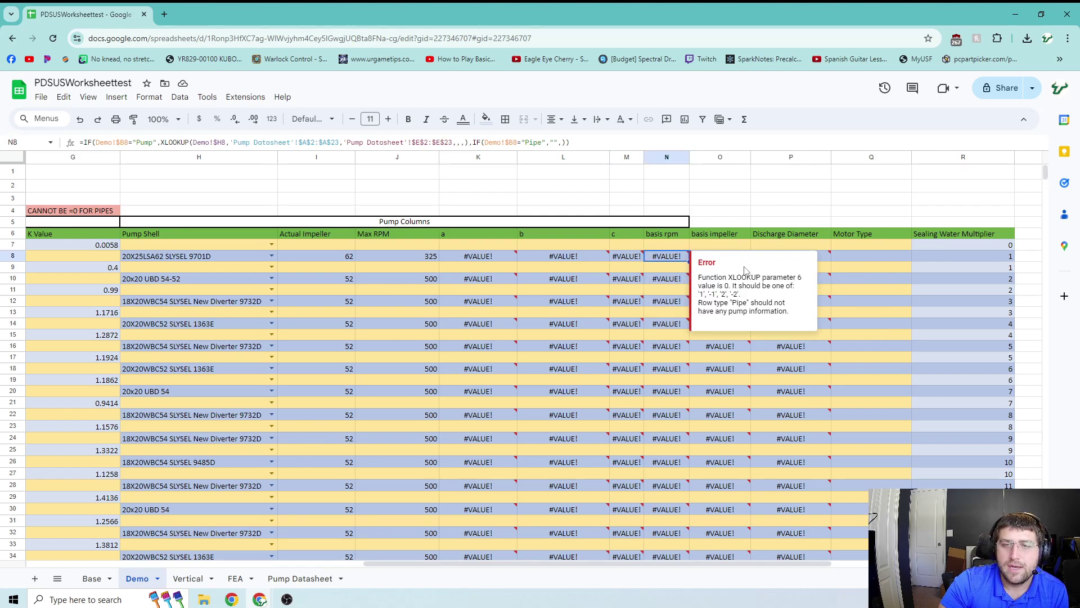
key(Right)
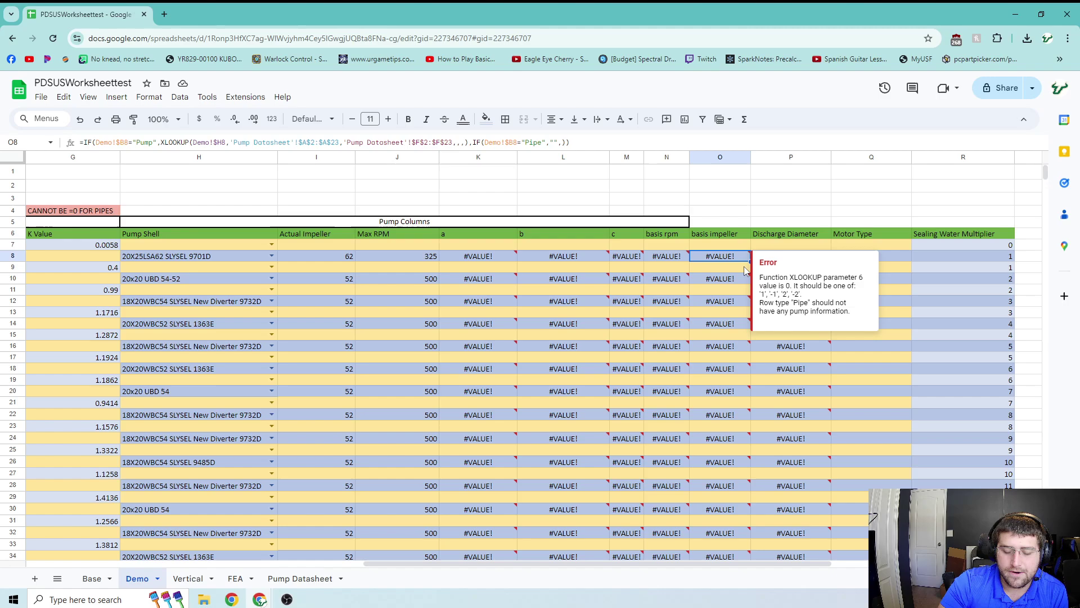
key(Left)
key(Left)
key(Left)
key(Left)
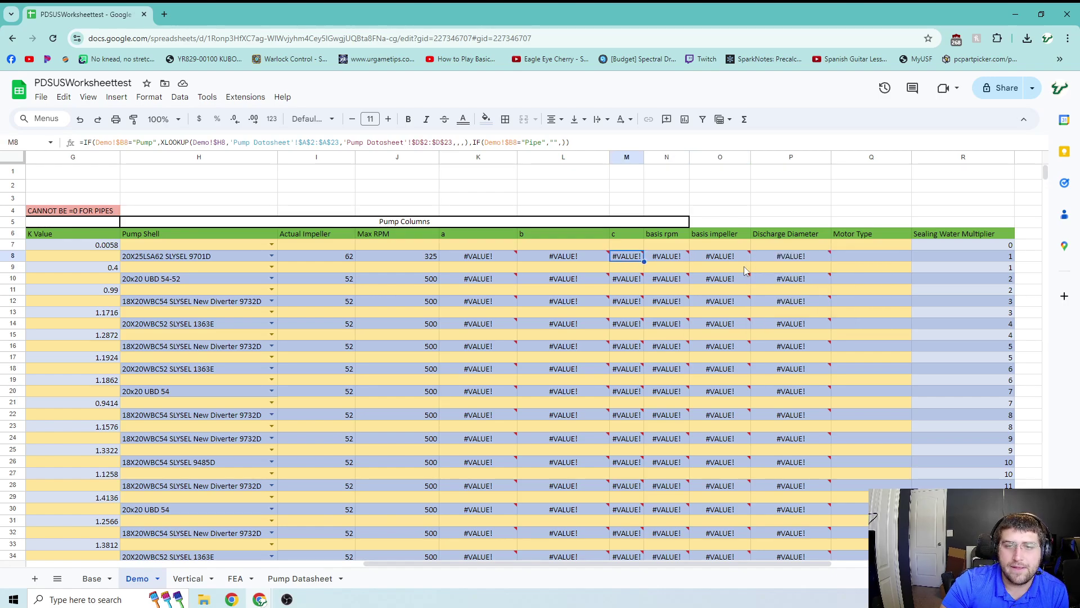
key(Right)
key(Right)
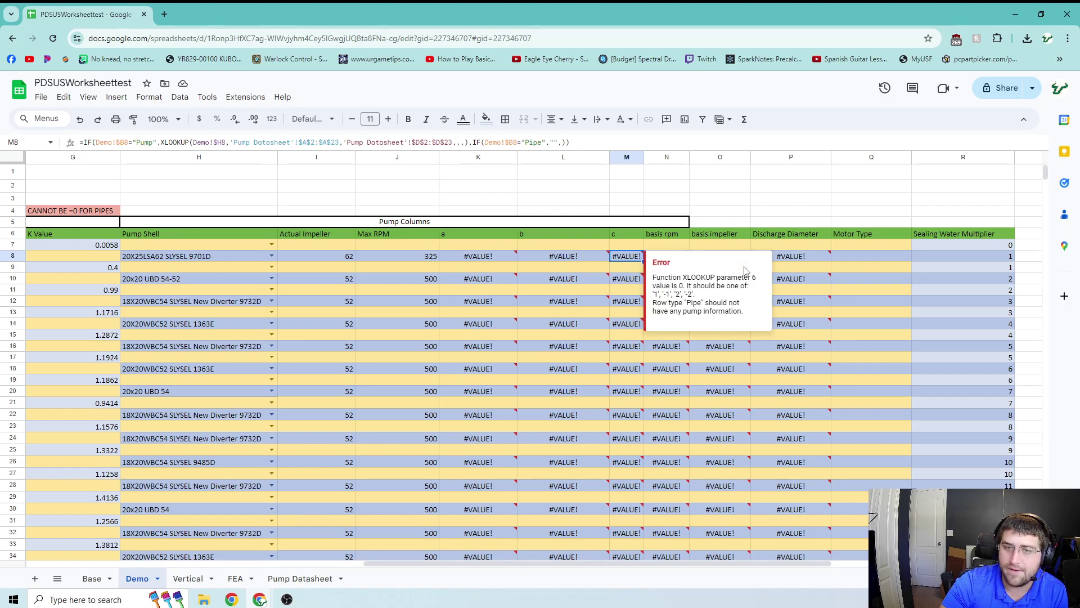
Step: Check the Pit Pump's Motor Type cell and its Discharge Diameter formula
key(Right)
key(Right)
key(Right)
key(Right)
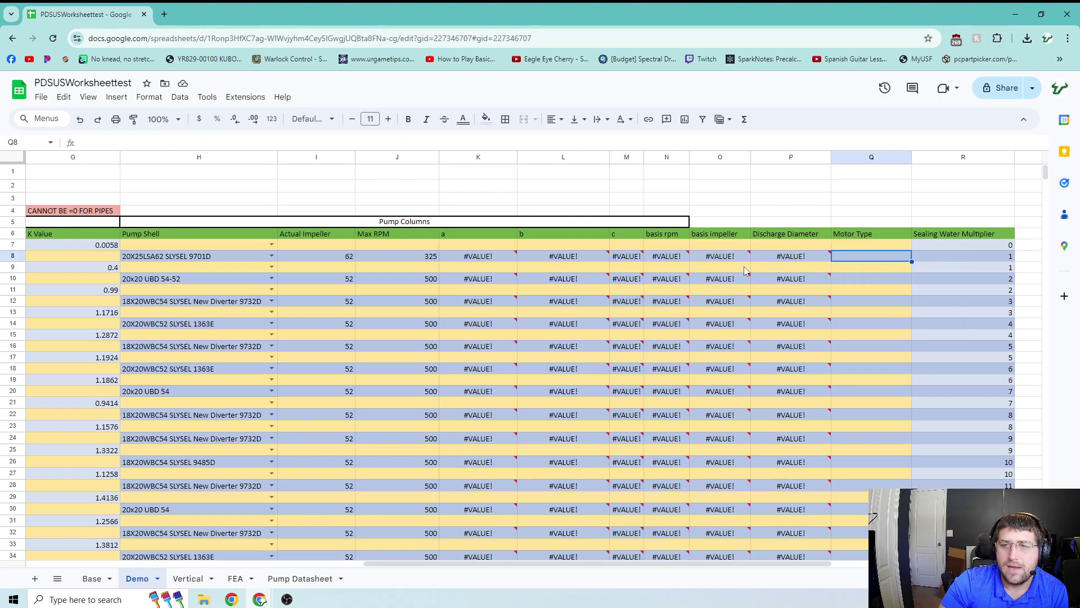
key(Left)
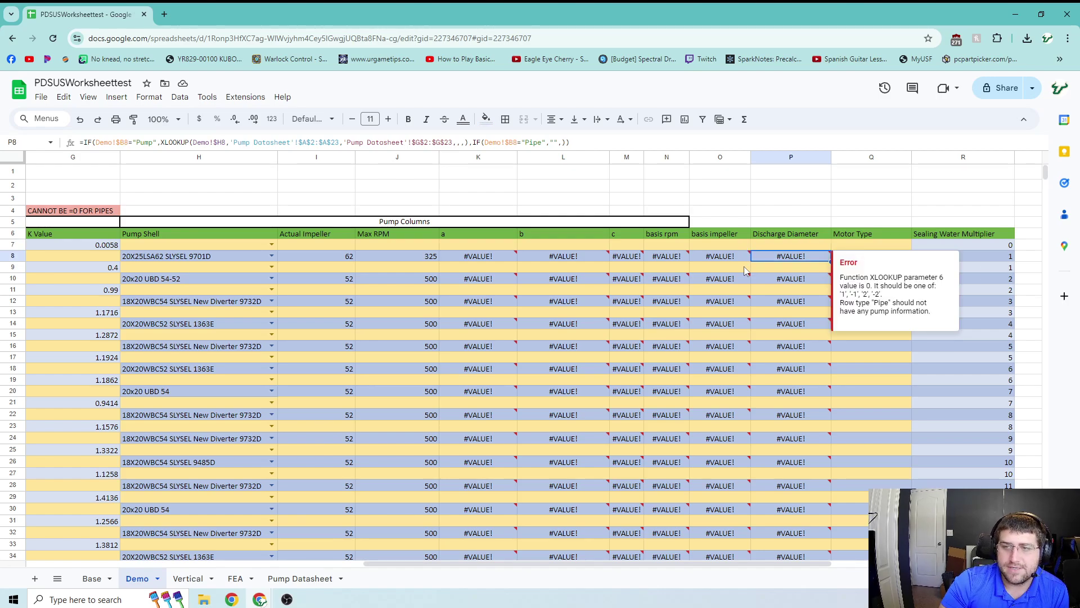
Step: Go back over the Pit Pump's manual inputs in order: Pump Shell, Actual Impeller and Max RPM
key(Left)
key(Left)
key(Left)
key(Left)
key(Left)
key(Left)
key(Left)
key(Left)
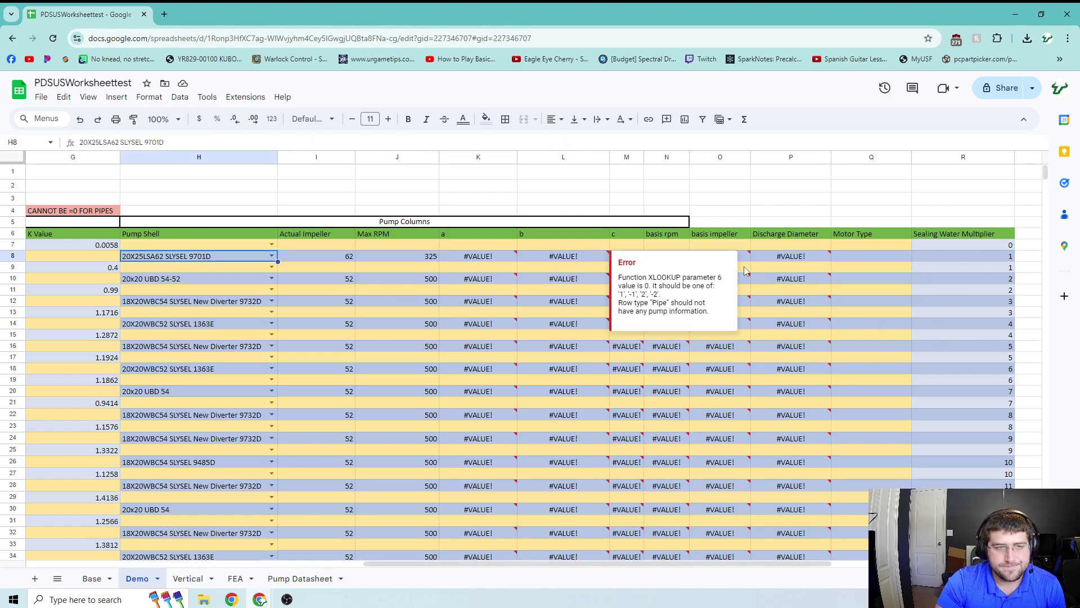
key(Right)
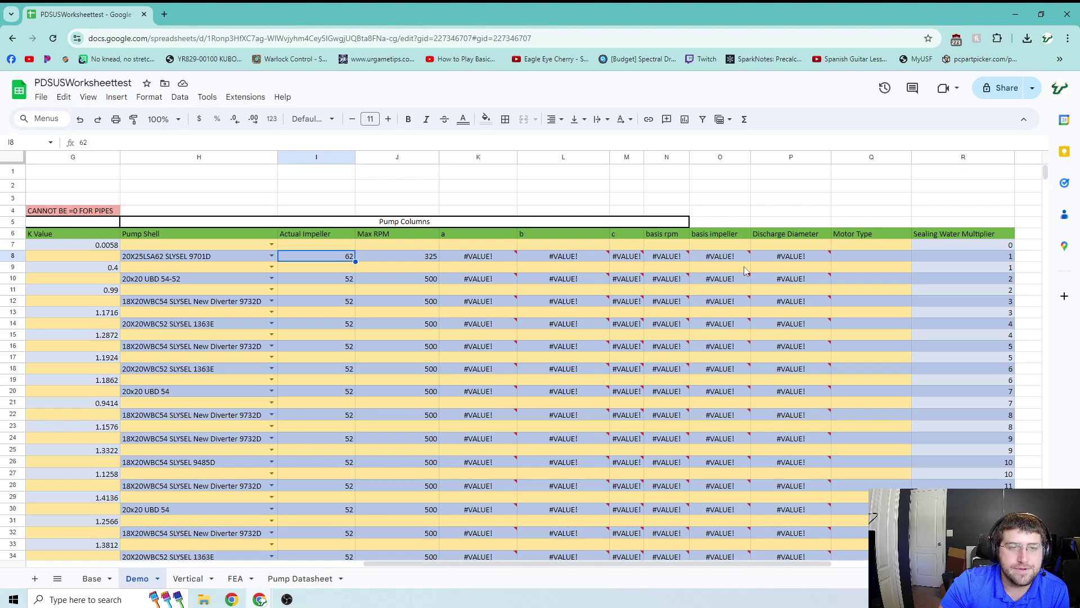
key(Right)
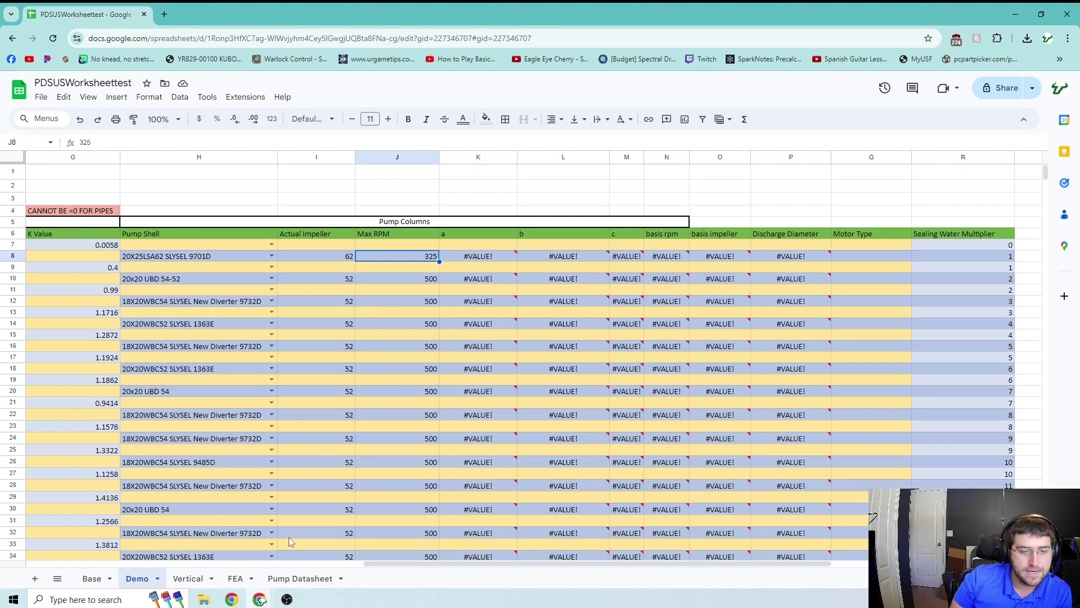
Step: Launch the Octave-8.2.0 (Local) (CLI) app and maximize its window
click(124, 600)
text(cl)
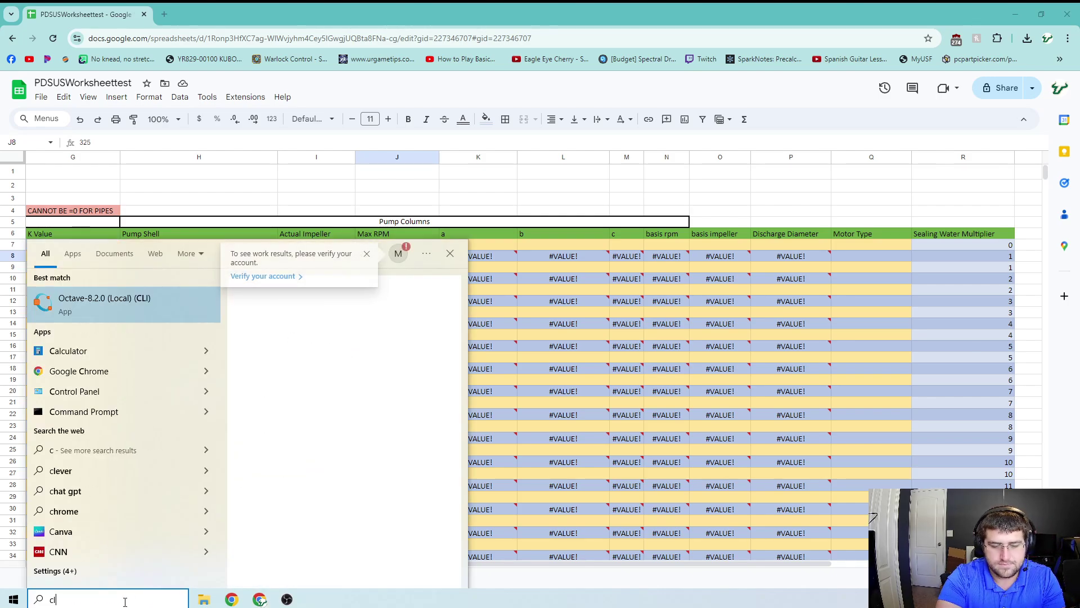
key(Return)
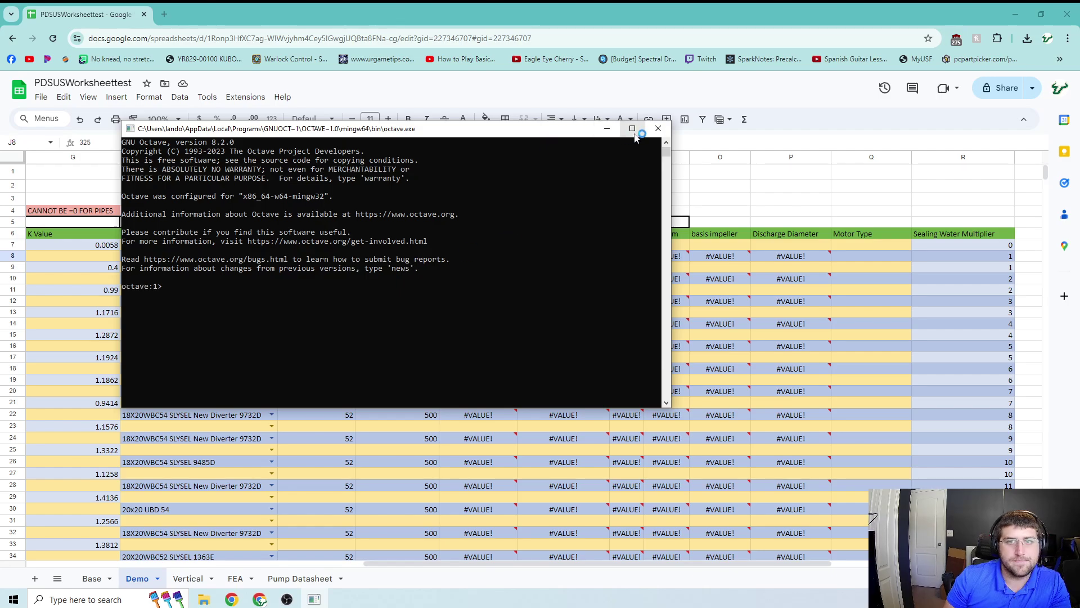
click(632, 128)
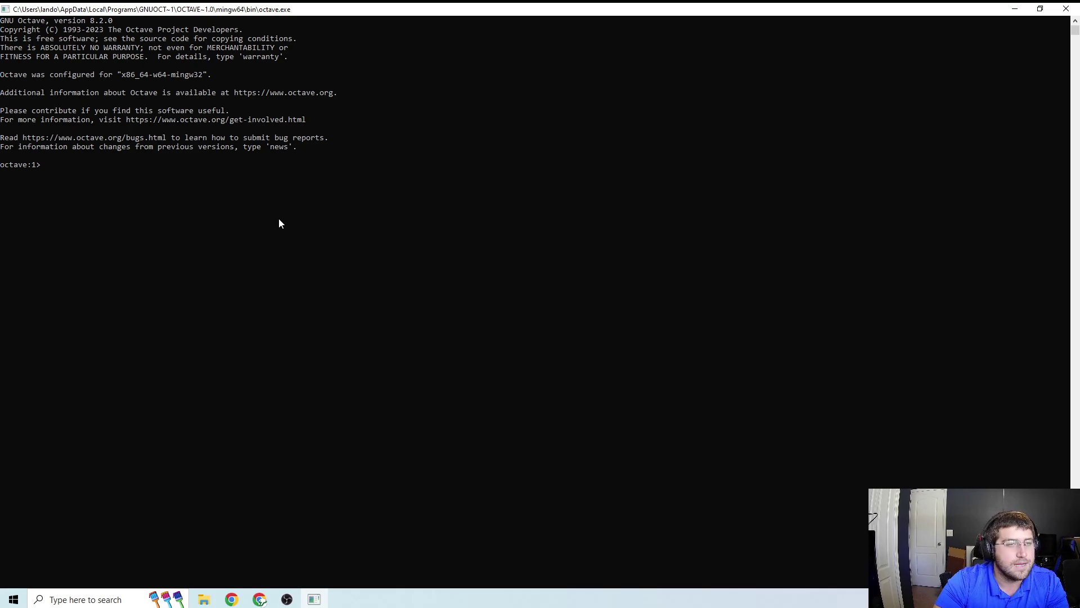
Step: Run the PDSUS program in Octave and load the model from the sheet named Demo
text(SUS)
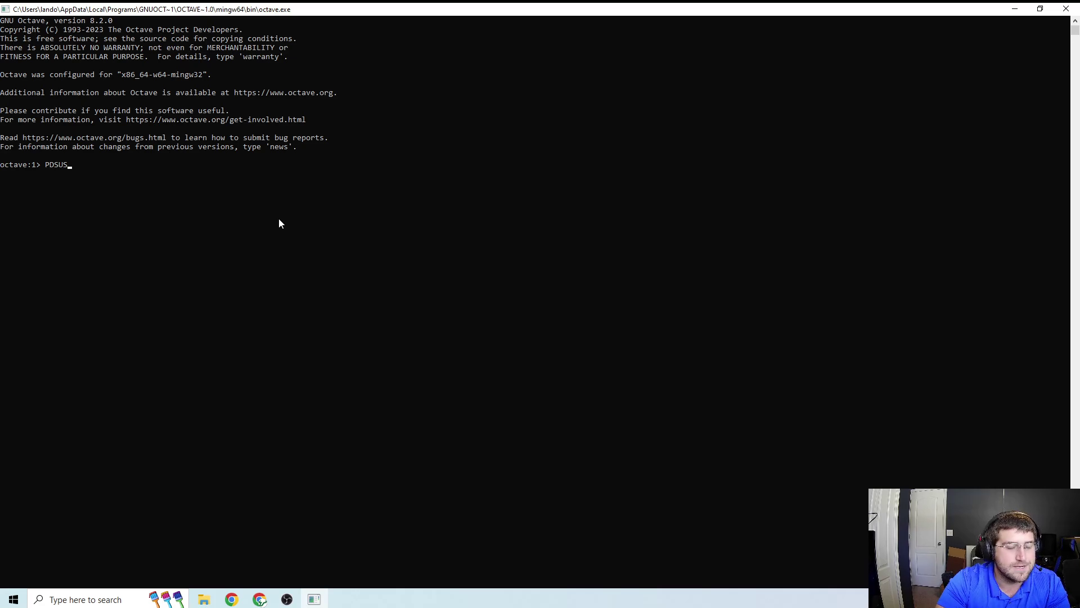
key(Return)
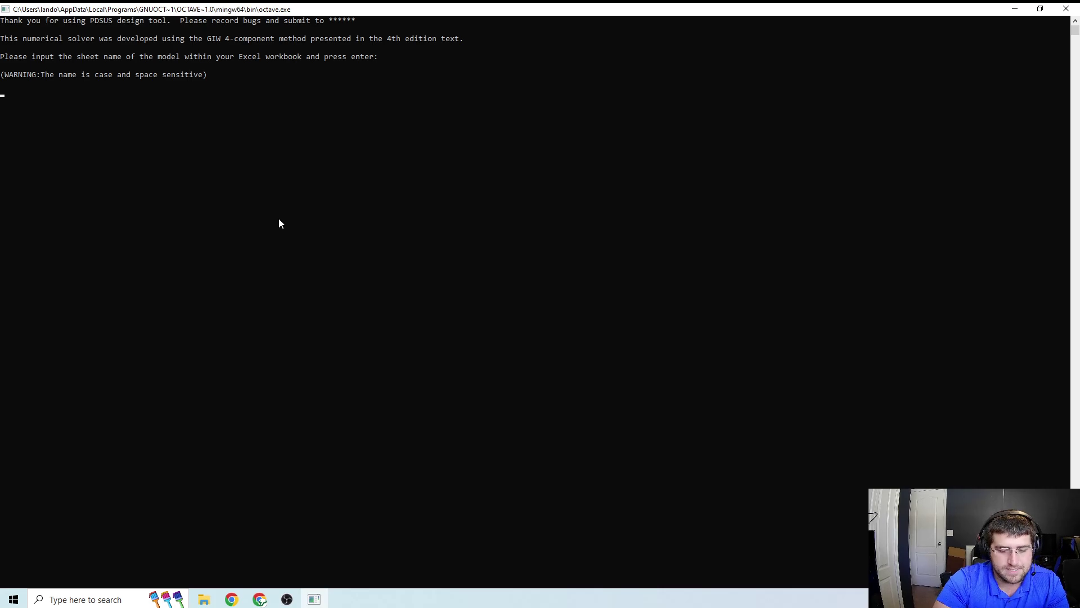
text(emo)
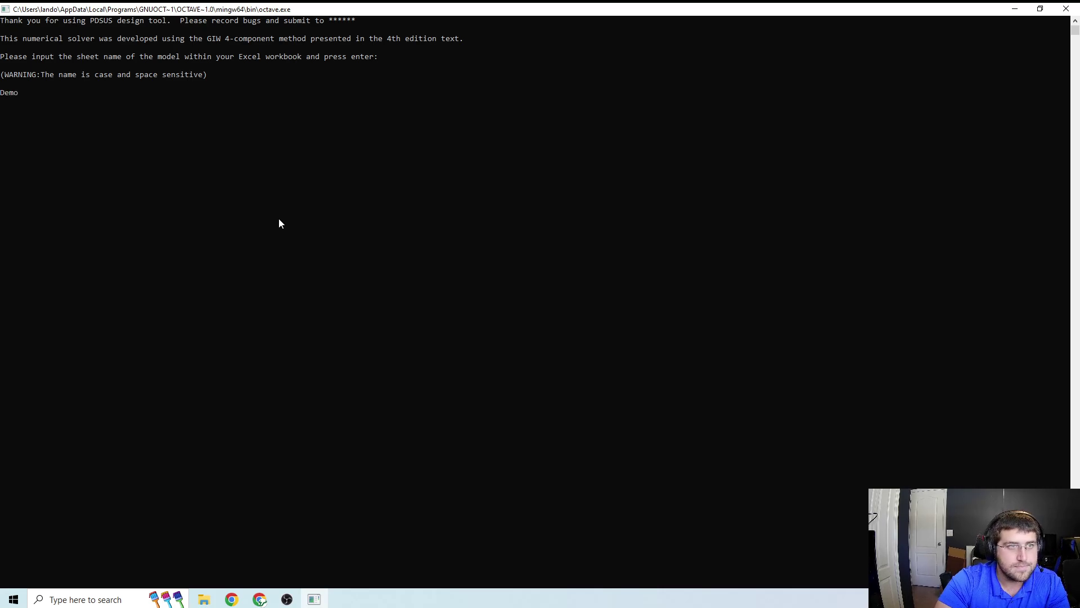
key(Return)
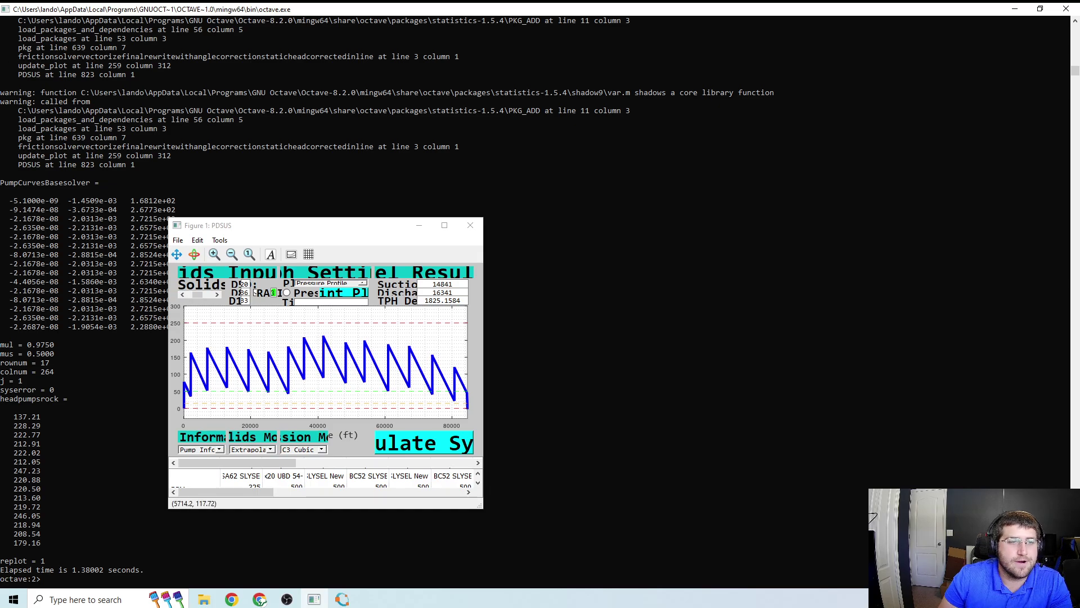
Step: Maximize the PDSUS figure window and calculate the system with the current settings
click(444, 225)
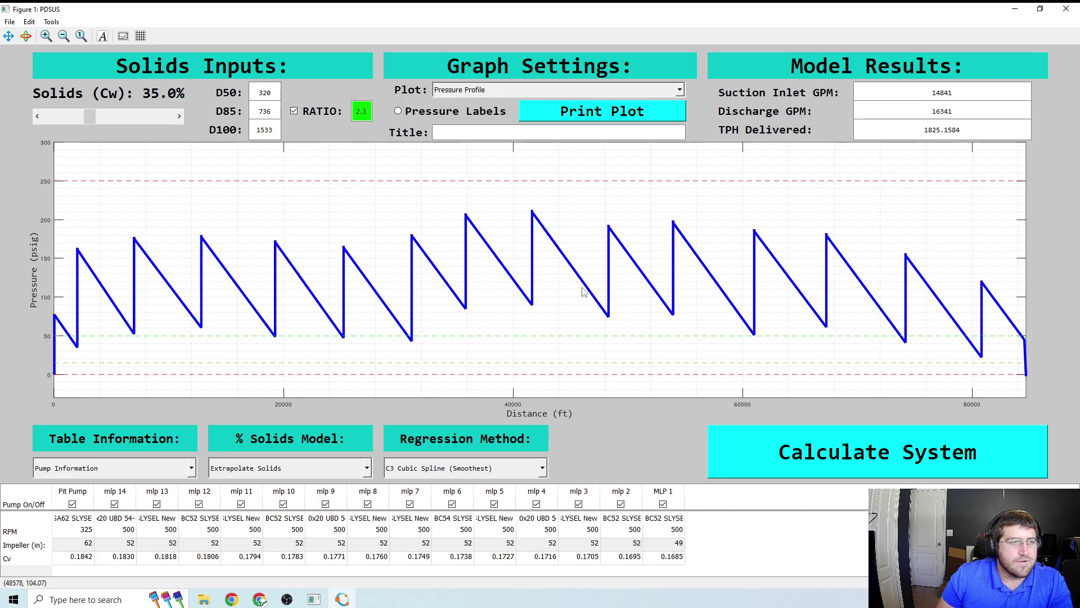
click(879, 454)
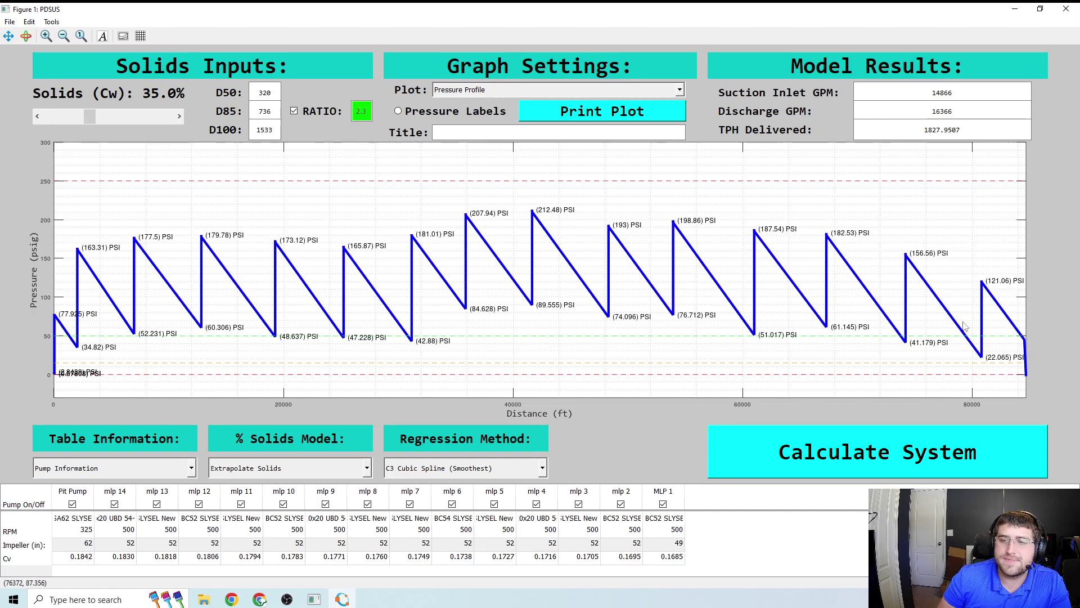
Step: Try out the Solids (Cw) slider by lowering and raising the solids percentage twice
click(69, 116)
click(120, 117)
click(70, 117)
click(122, 121)
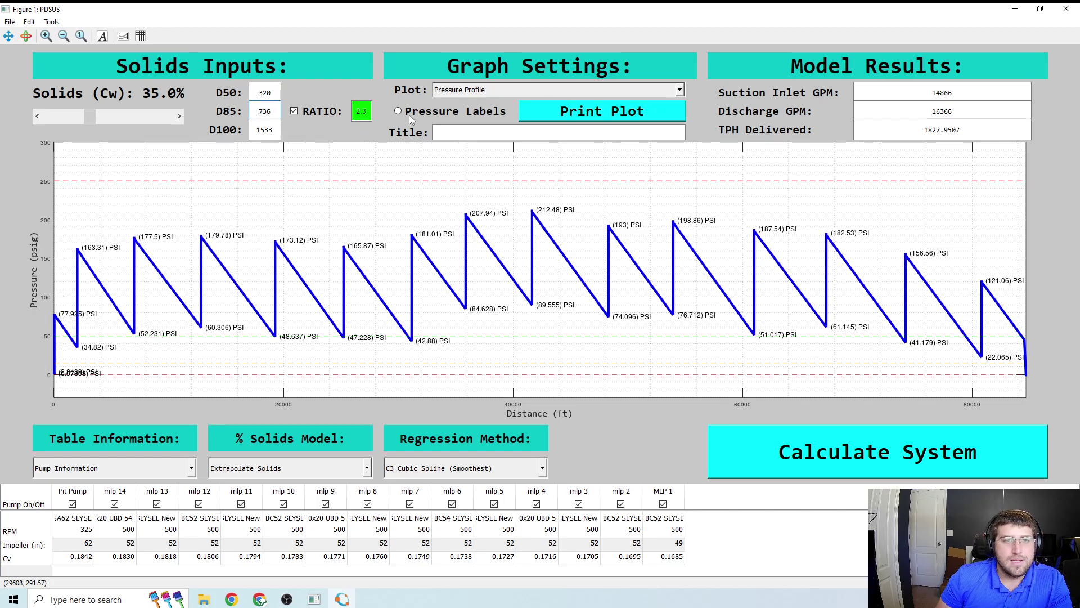
Step: Try the graph's plot options, choosing Pump and System Curve and returning to Pressure Profile
click(494, 92)
click(492, 99)
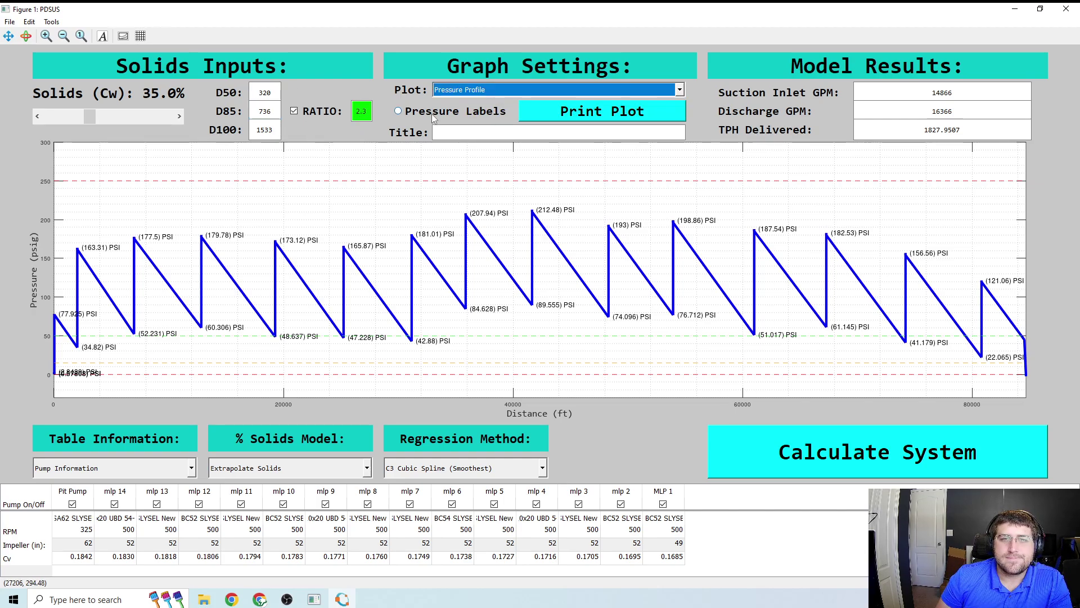
click(498, 92)
click(492, 112)
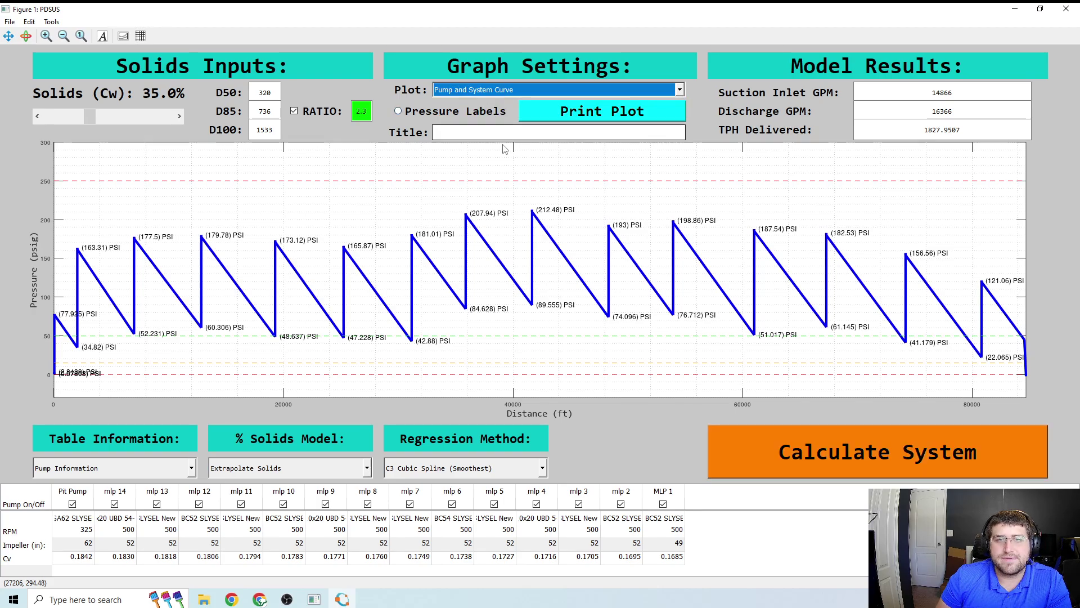
click(499, 93)
click(495, 100)
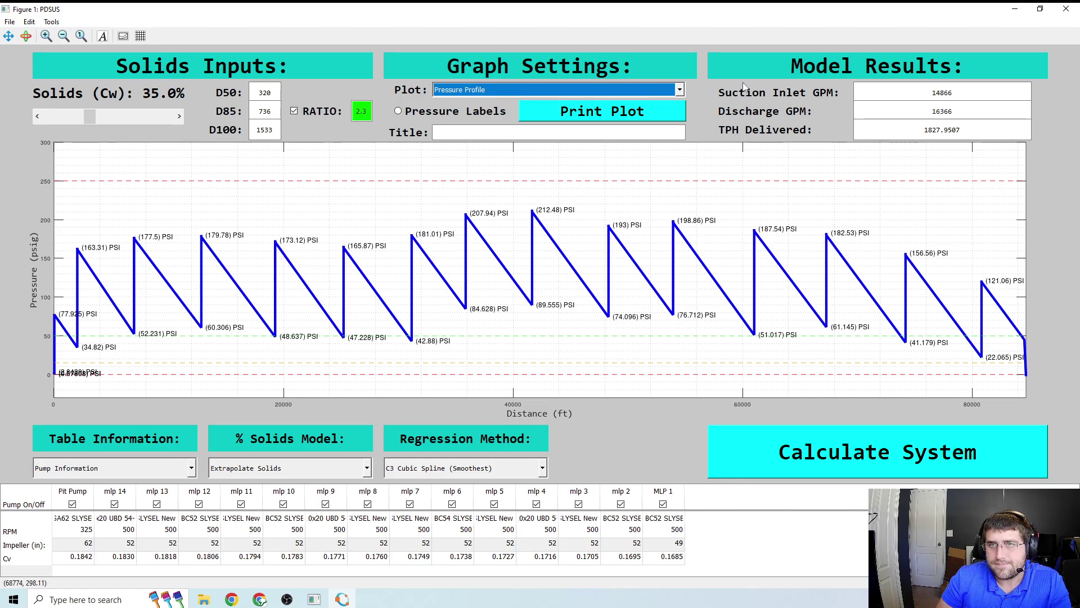
Step: Check the Suction Inlet GPM and TPH Delivered values in the model results
click(880, 98)
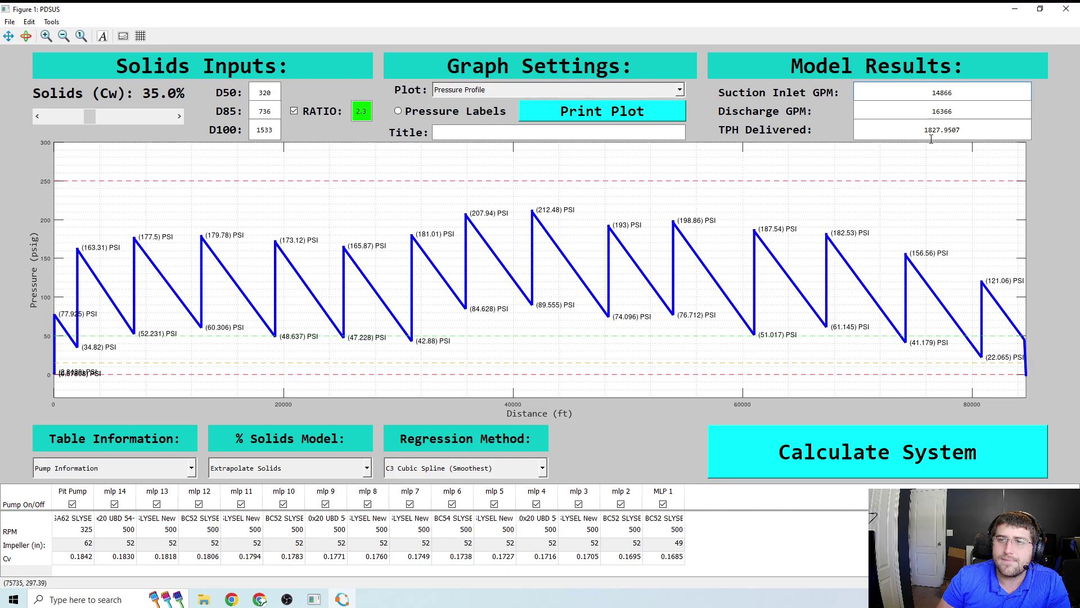
drag(919, 128, 986, 137)
click(986, 135)
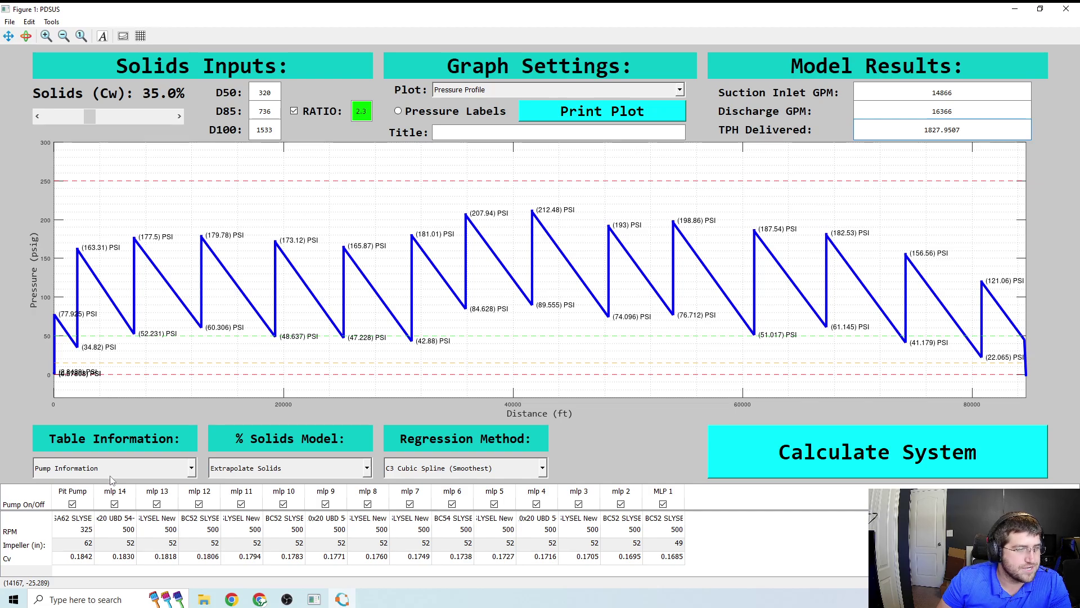
Step: Examine the Pit Pump's on/off state, RPM, impeller and Cv, and compare Cv across the other pumps
click(72, 505)
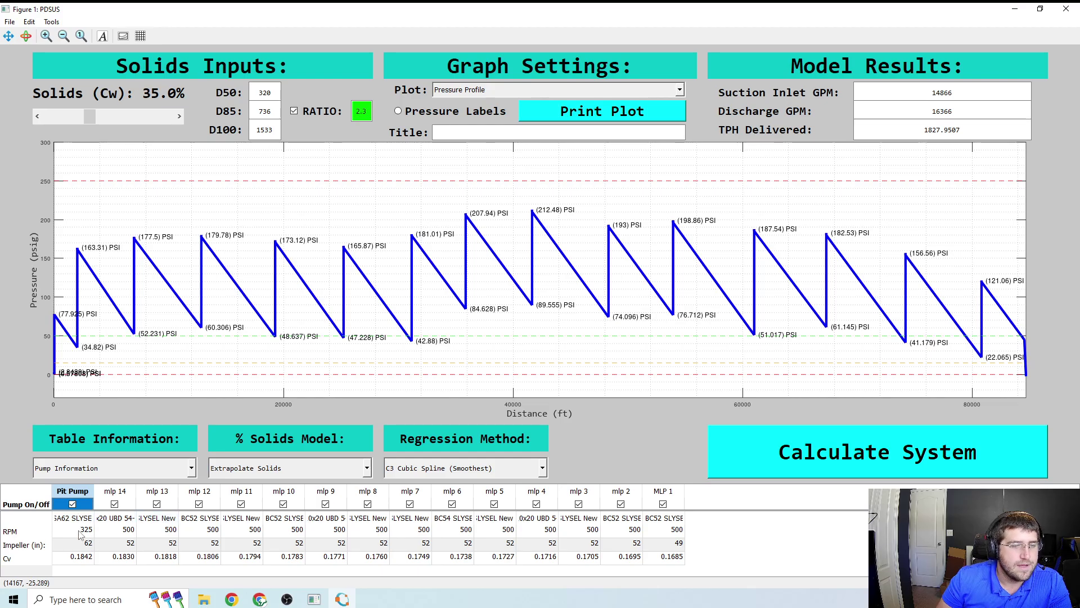
click(72, 530)
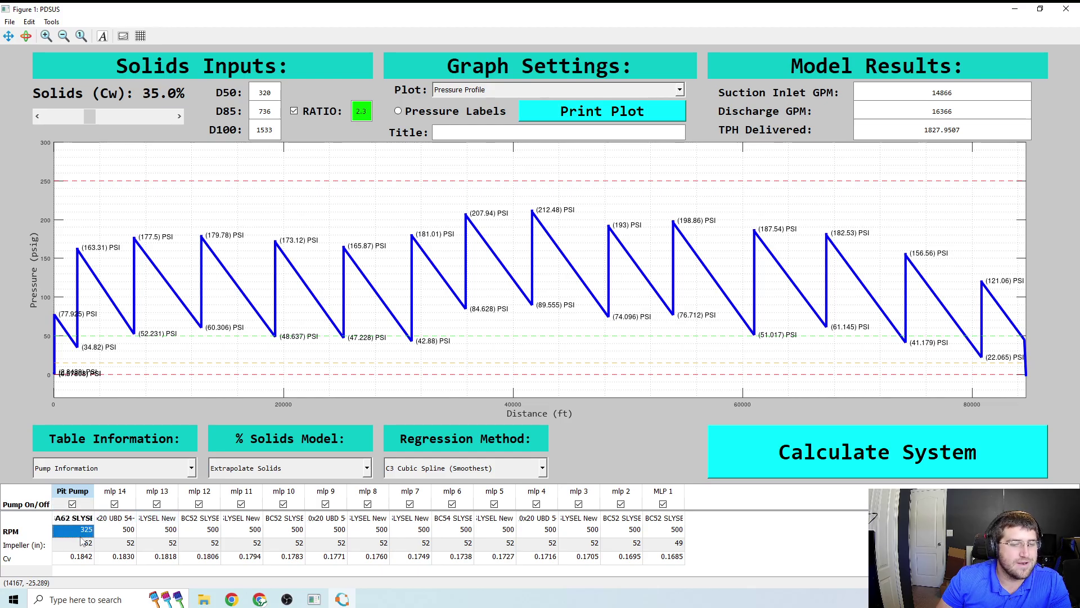
click(79, 544)
click(90, 557)
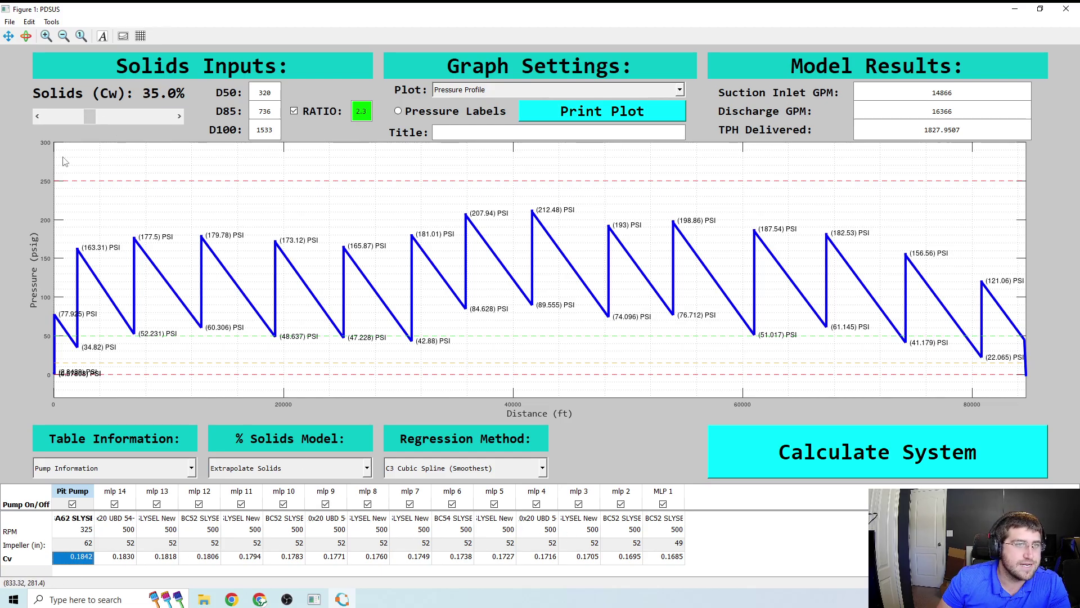
click(39, 147)
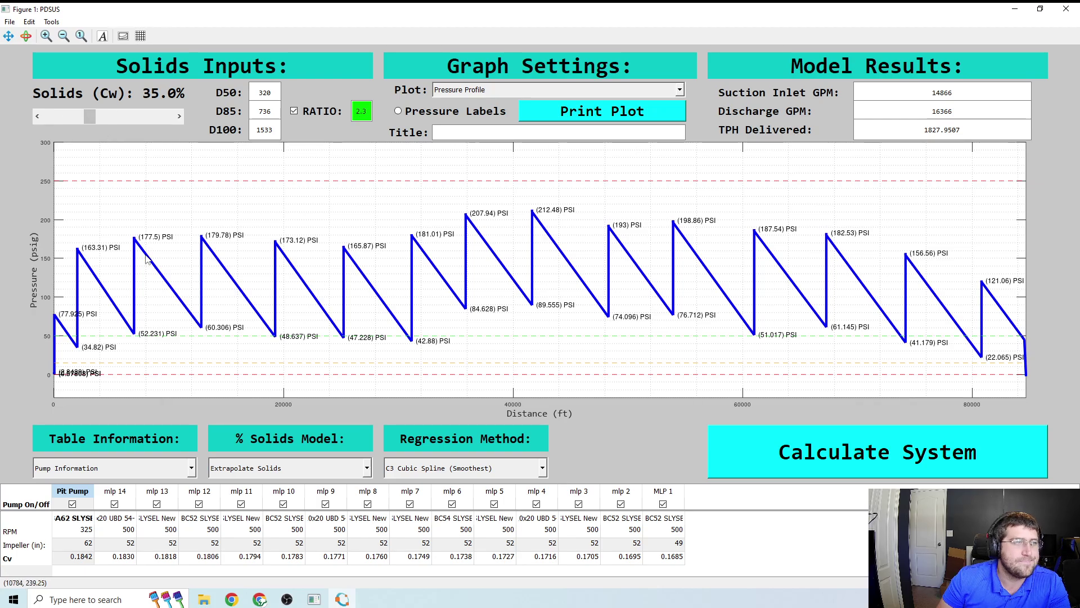
click(215, 557)
click(429, 556)
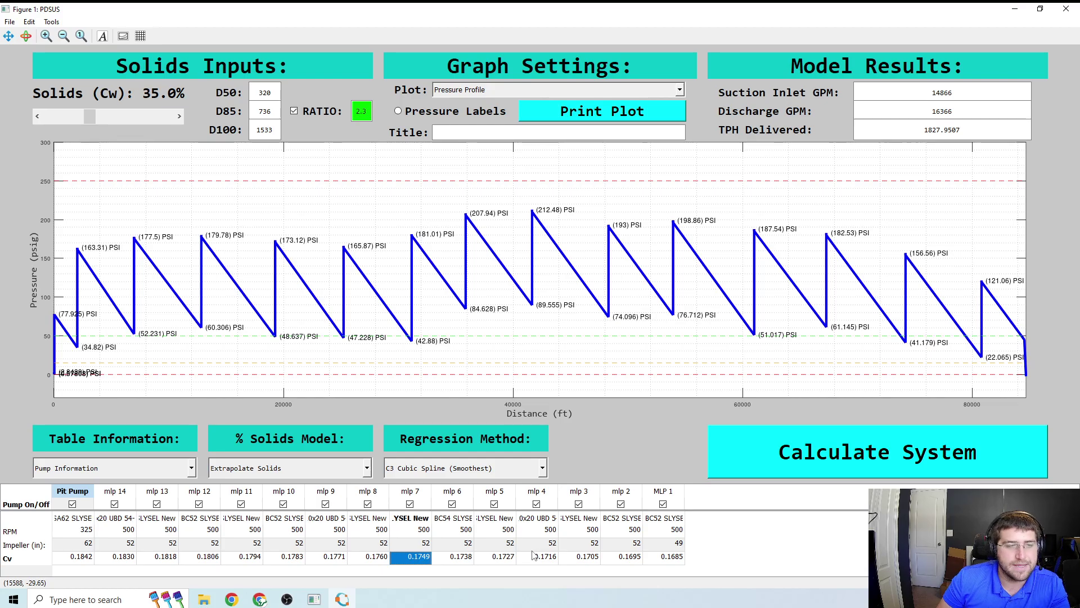
click(602, 462)
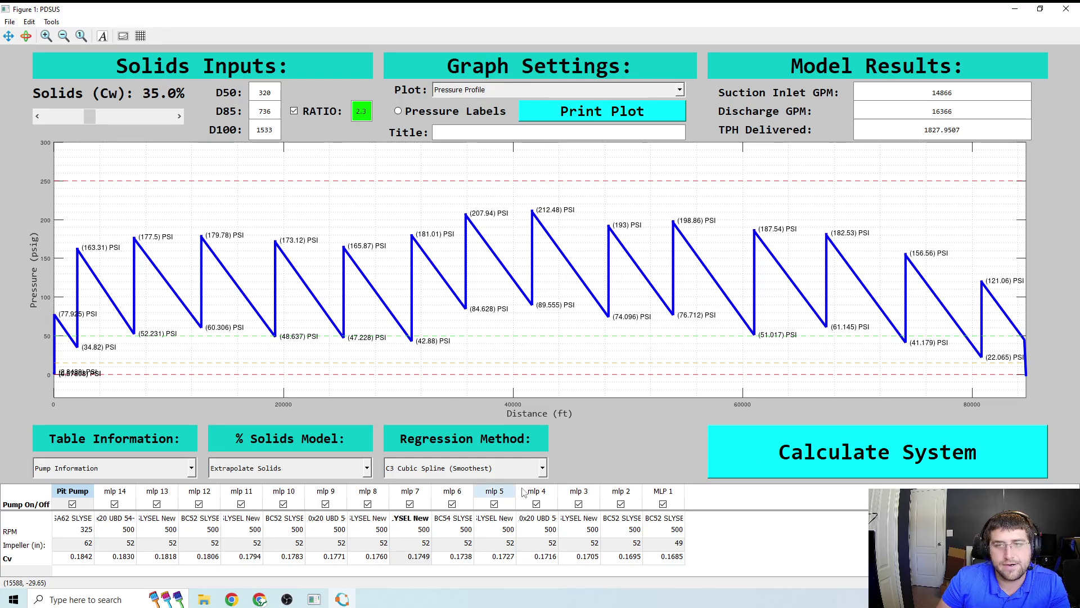
Step: Review the Pipeline Information table and return to the Pump Information table
click(117, 473)
click(98, 491)
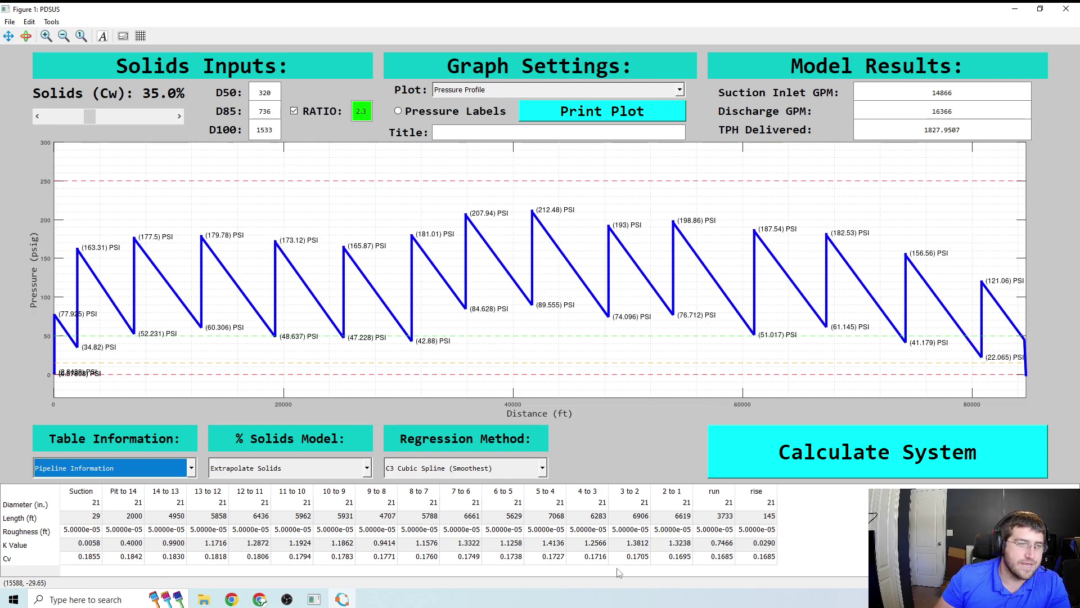
click(689, 478)
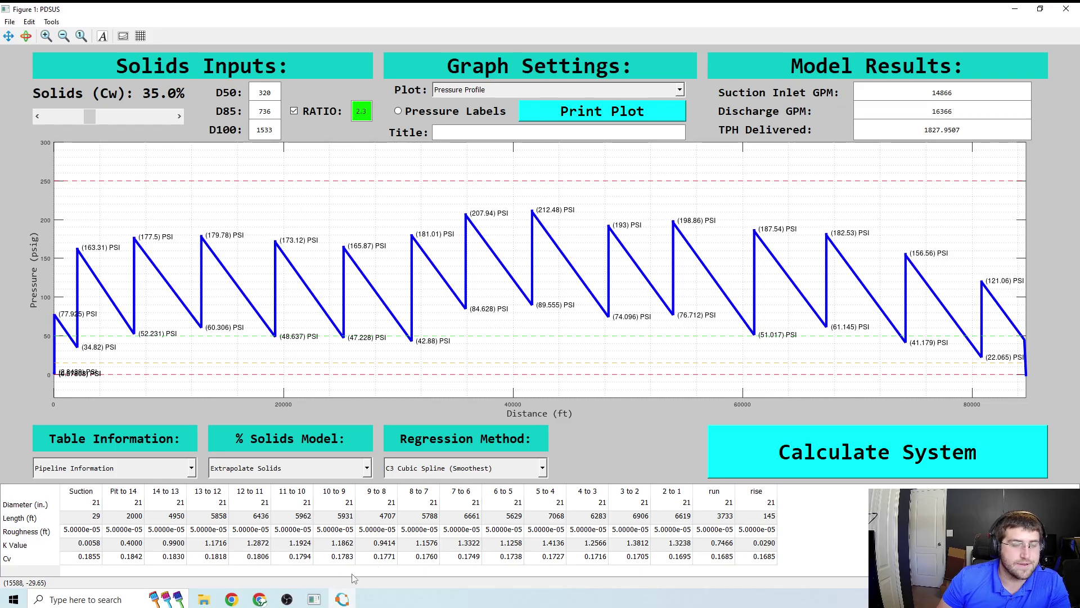
click(128, 470)
click(68, 482)
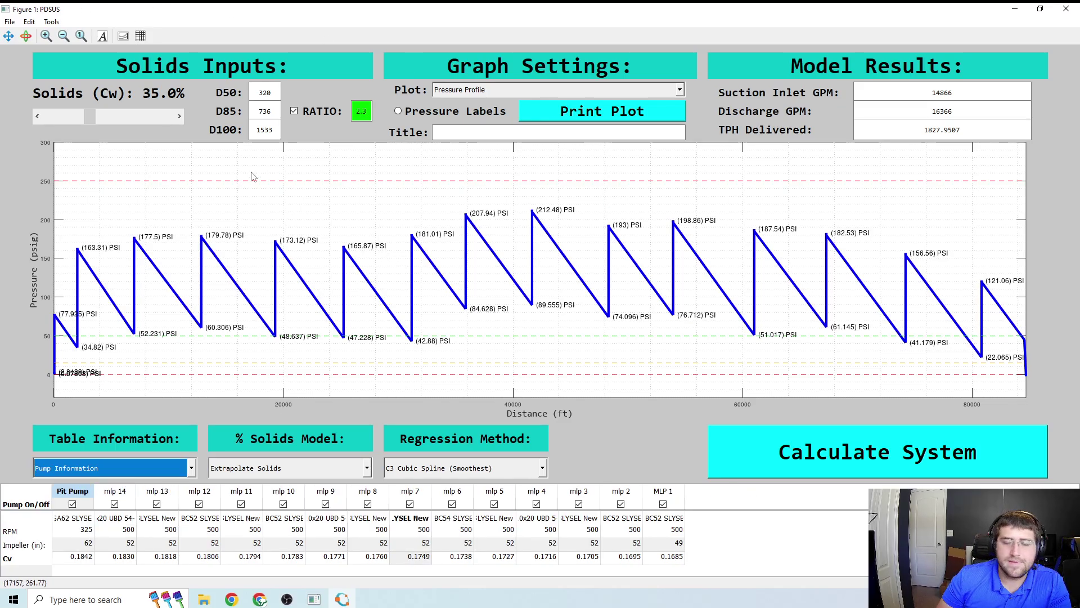
Step: Recalculate the system with D50 set to 230 and Solids (Cw) lowered to 32.0%
key(Tab)
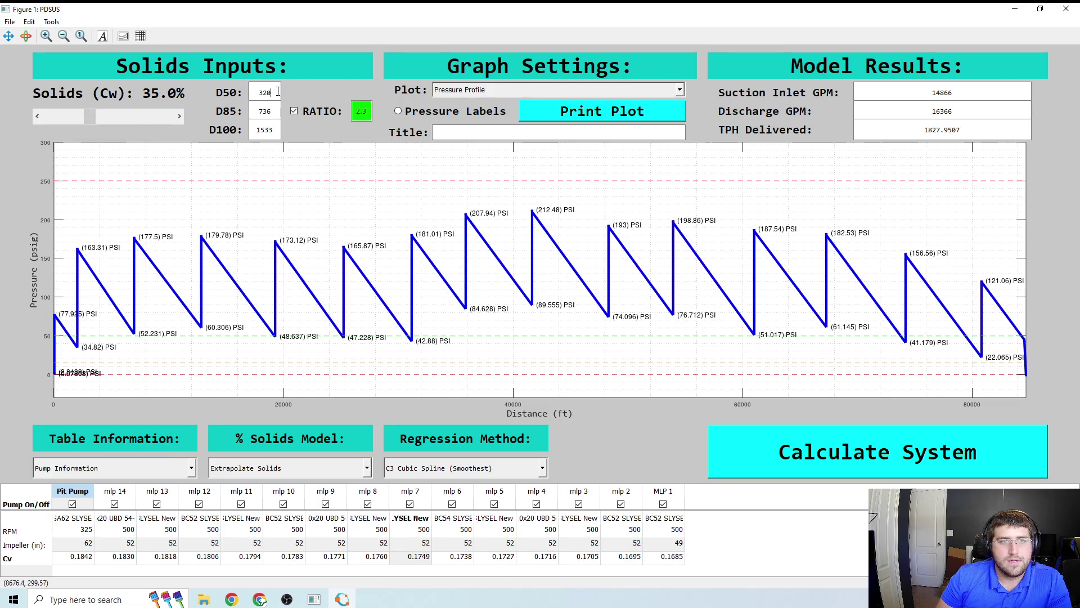
text(230)
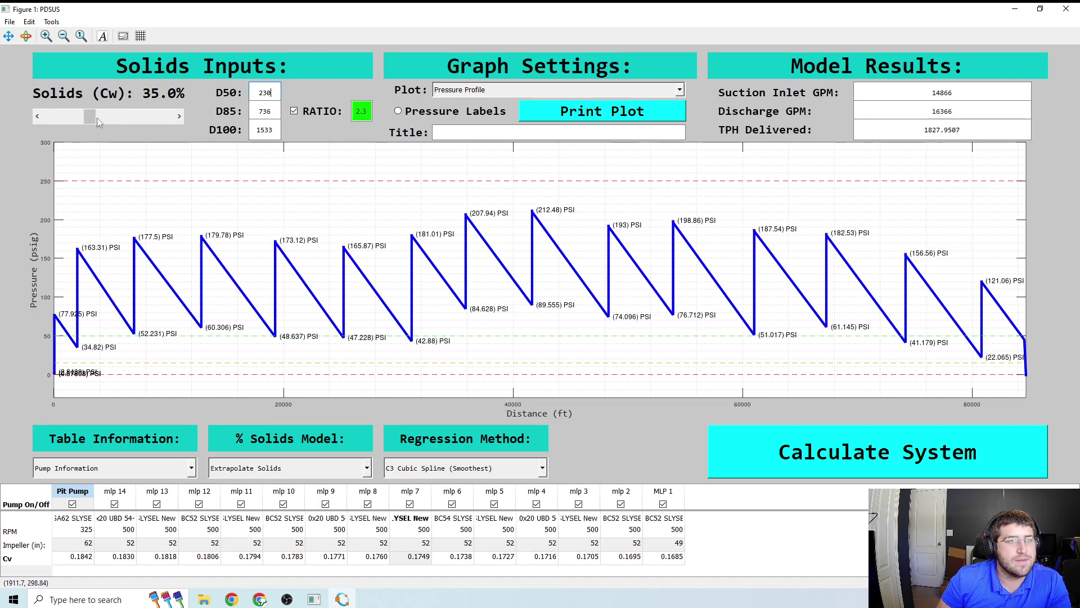
click(35, 119)
click(36, 118)
click(36, 118)
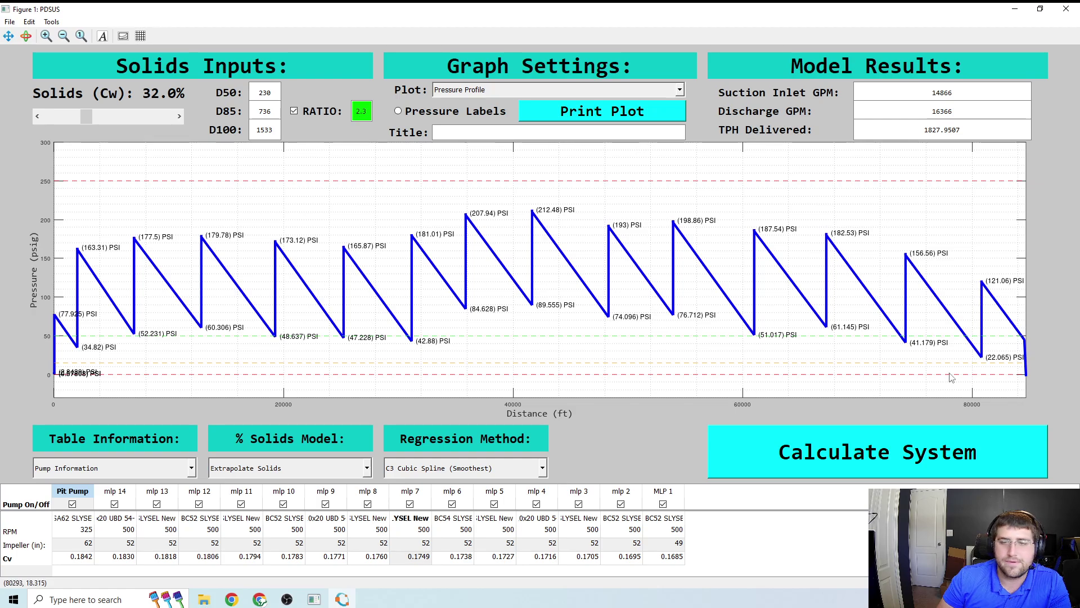
click(936, 434)
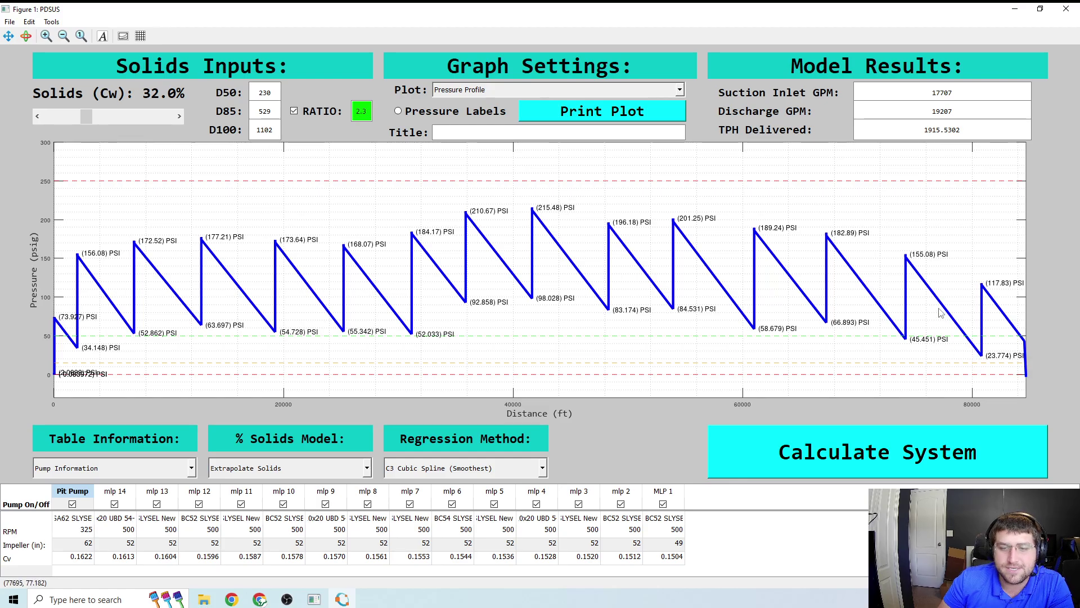
Step: Display the Pipeline Information table and check the Discharge GPM in the model results
click(117, 472)
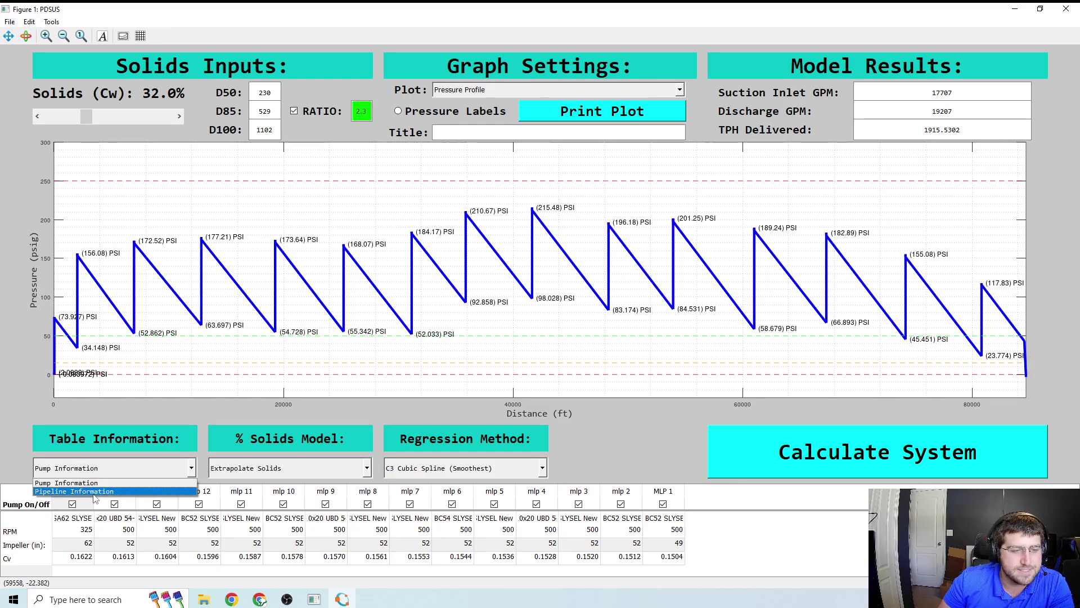
click(112, 491)
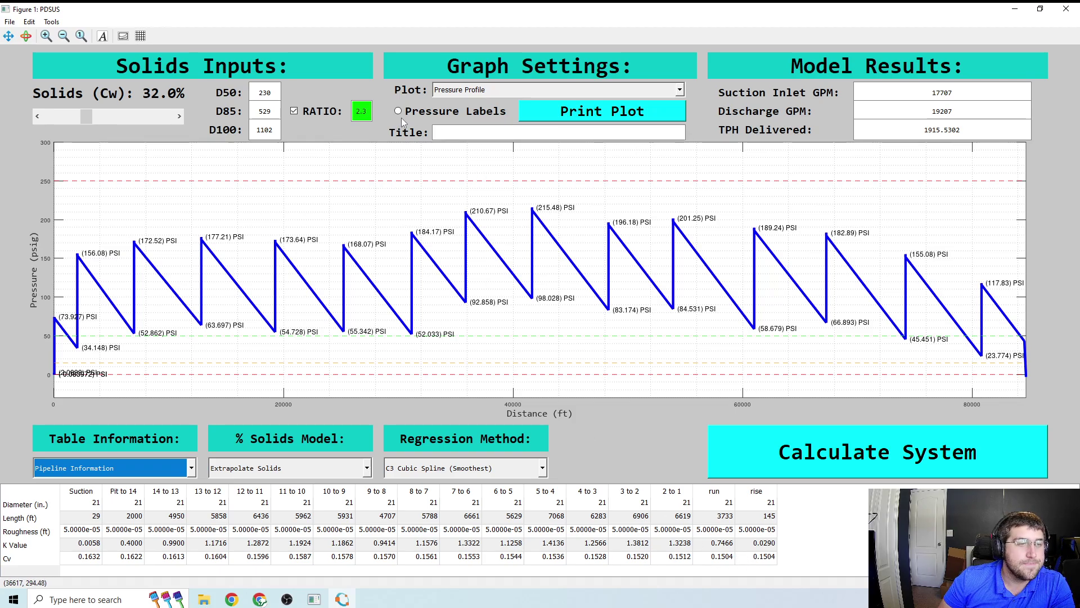
double_click(899, 119)
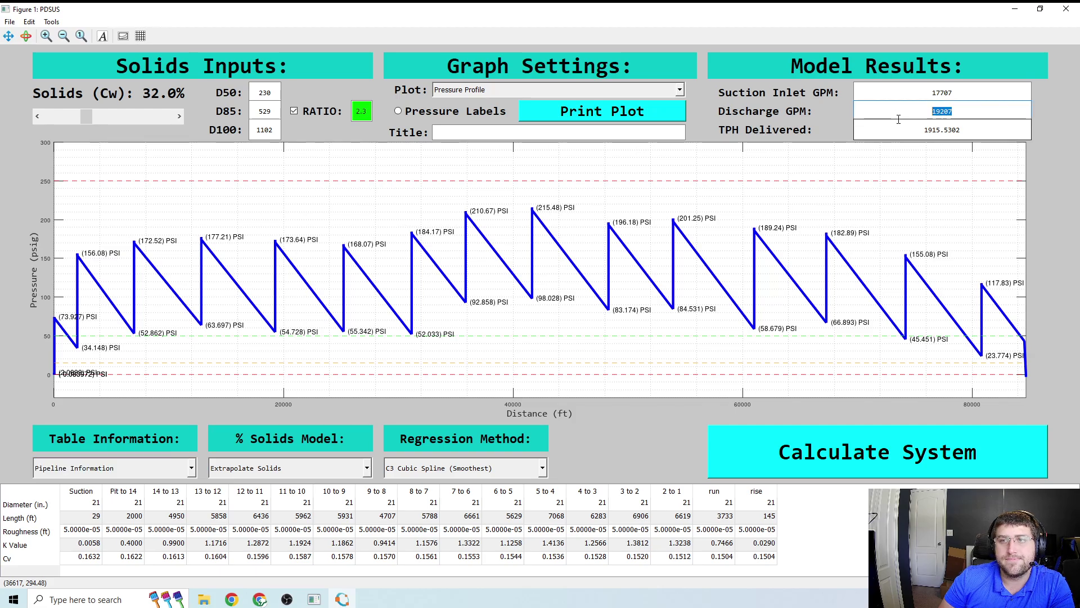
click(898, 119)
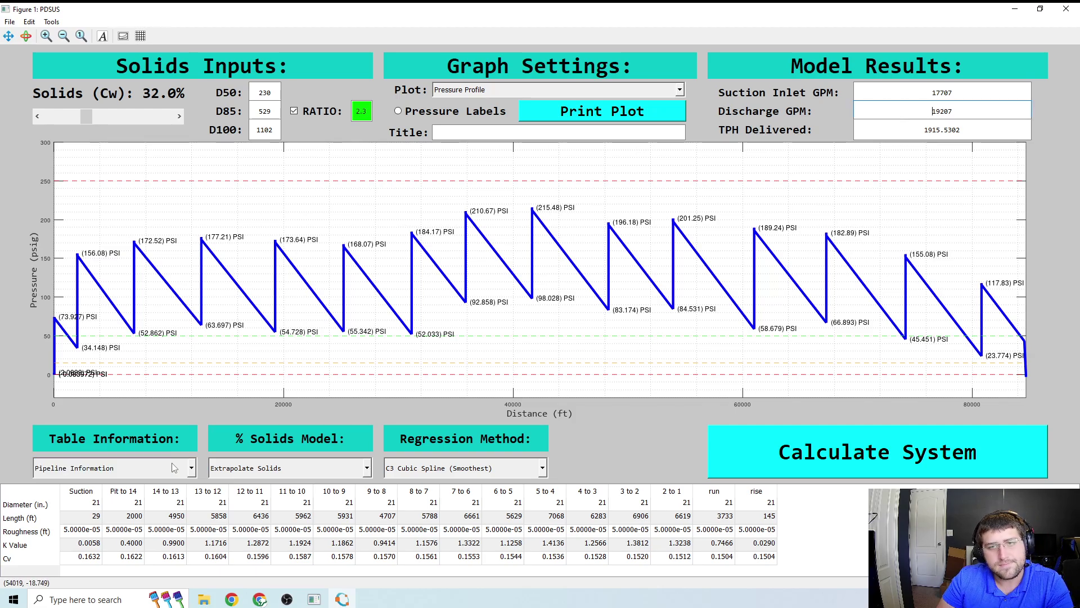
Step: Change the % Solids Model to User Solids Input and recalculate the system
click(253, 471)
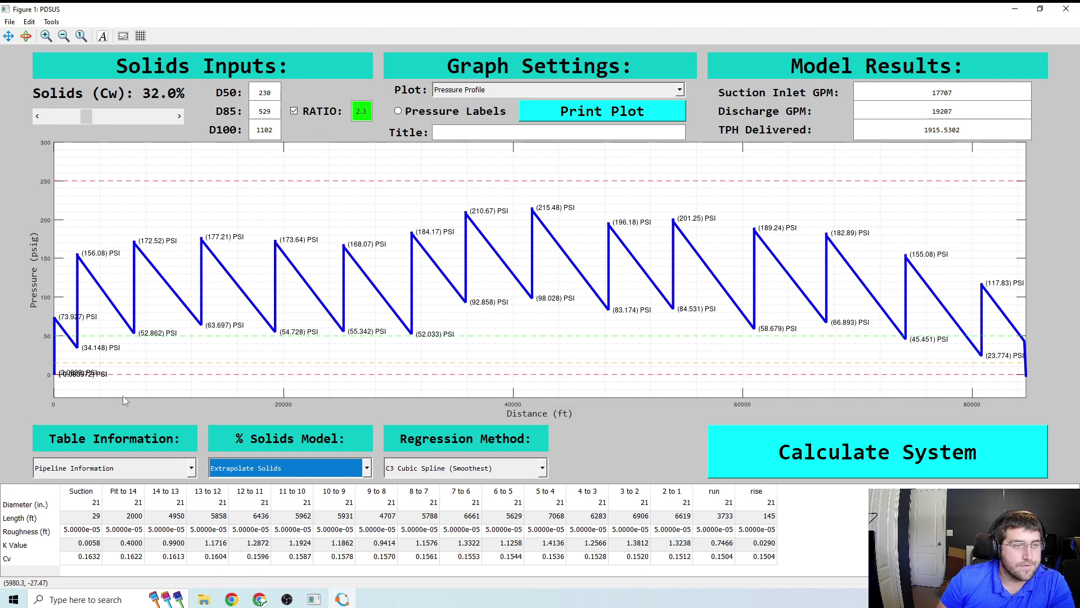
click(228, 376)
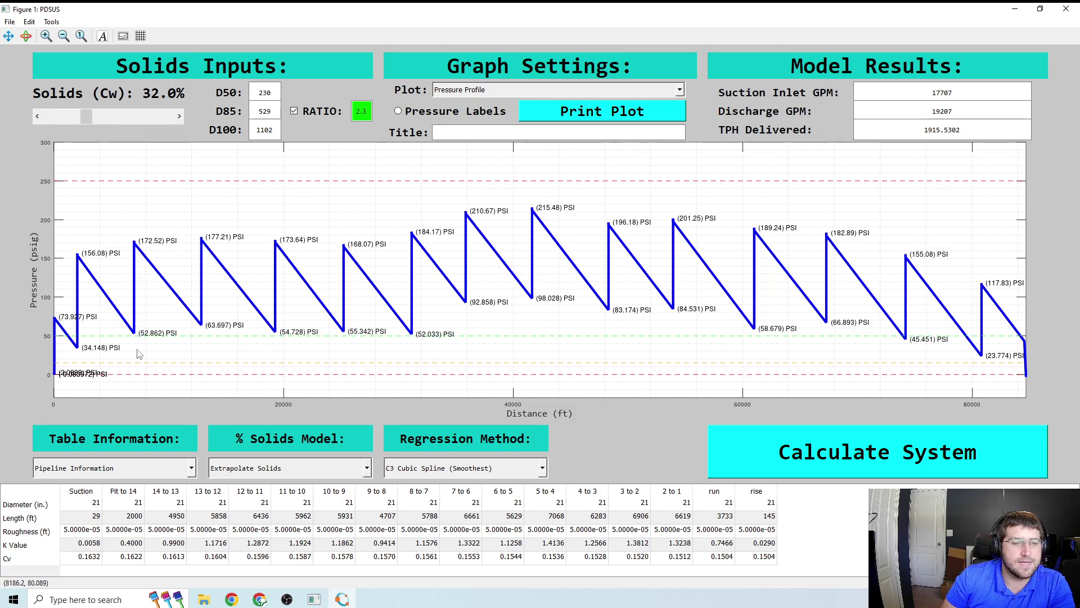
click(140, 467)
click(268, 471)
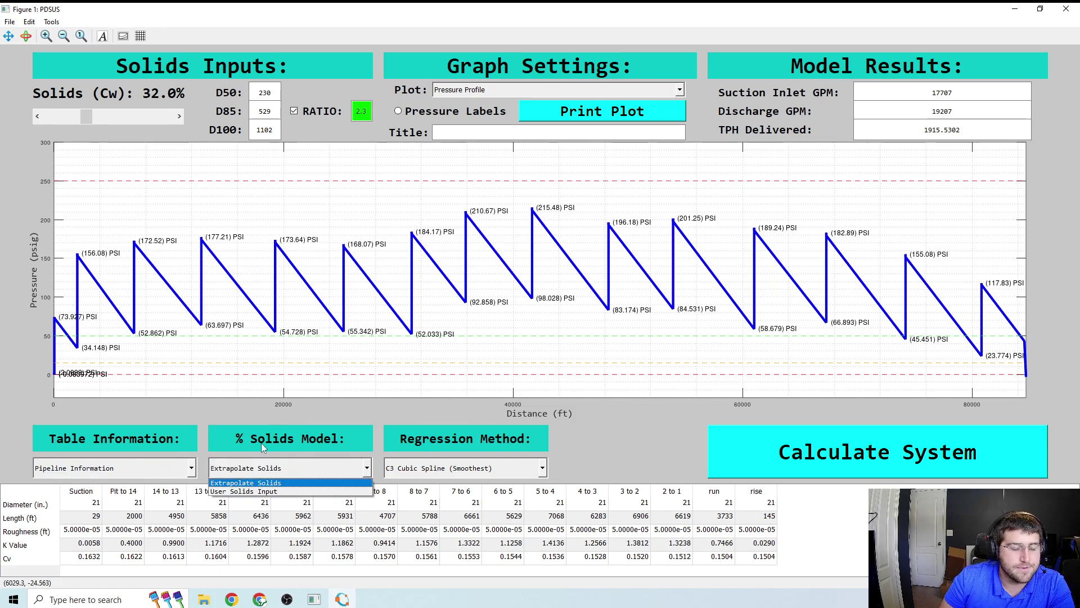
click(254, 491)
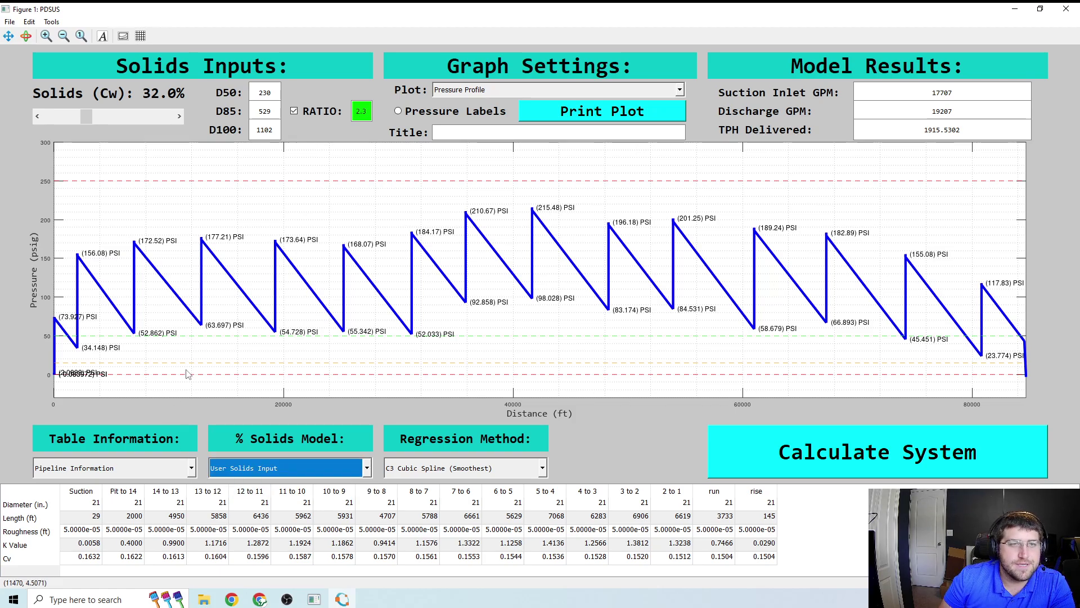
click(742, 444)
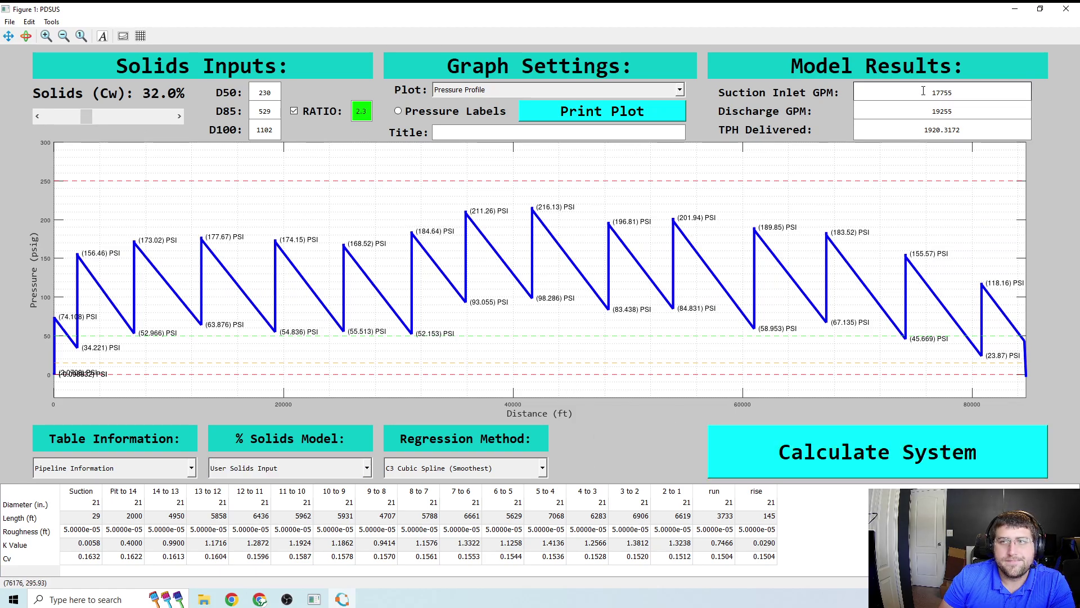
Step: Check the recalculated Suction Inlet GPM in the model results
double_click(940, 92)
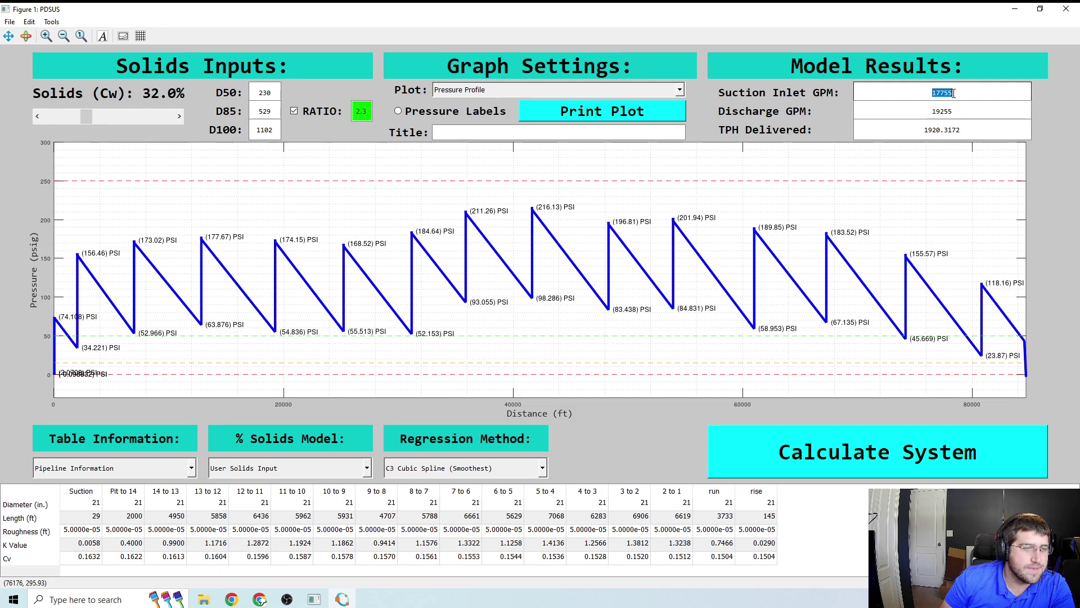
click(954, 94)
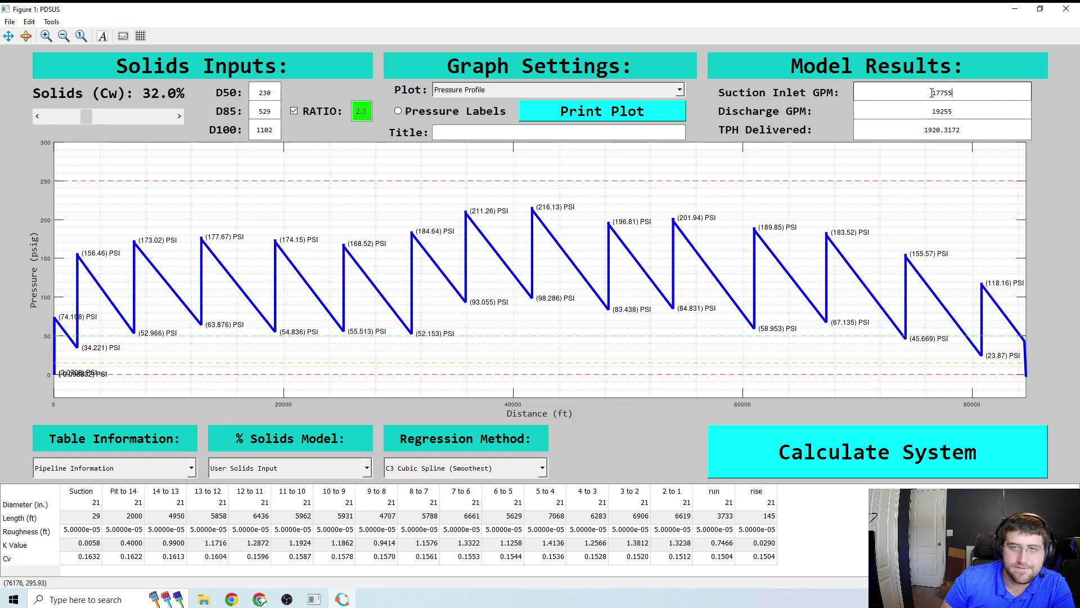
drag(932, 93, 952, 92)
click(953, 92)
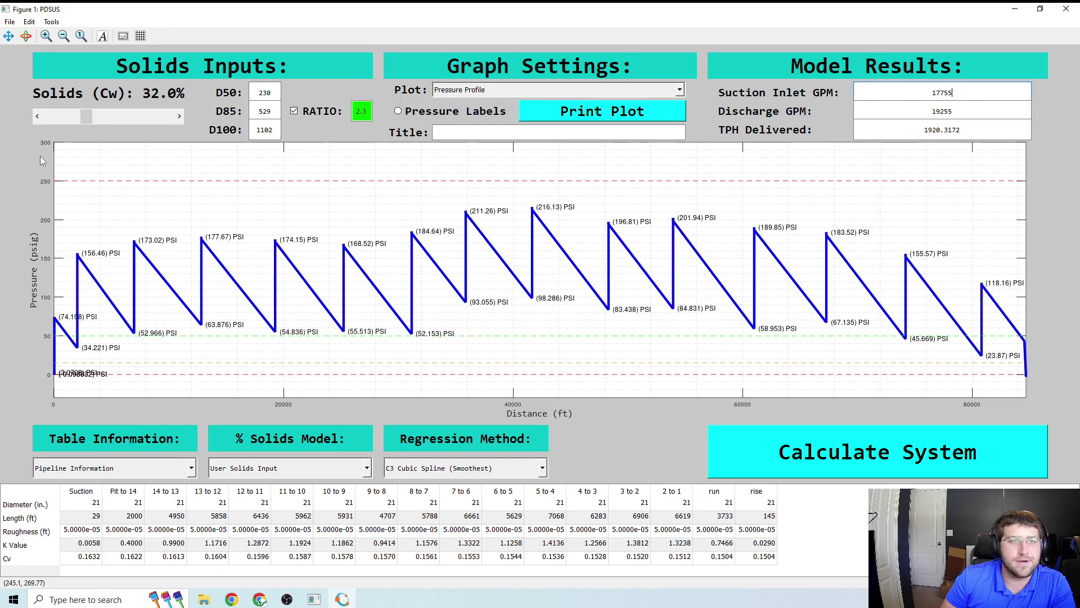
Step: Run the system calculation with Solids (Cw) at 22.0% and again at 52.0%
click(58, 116)
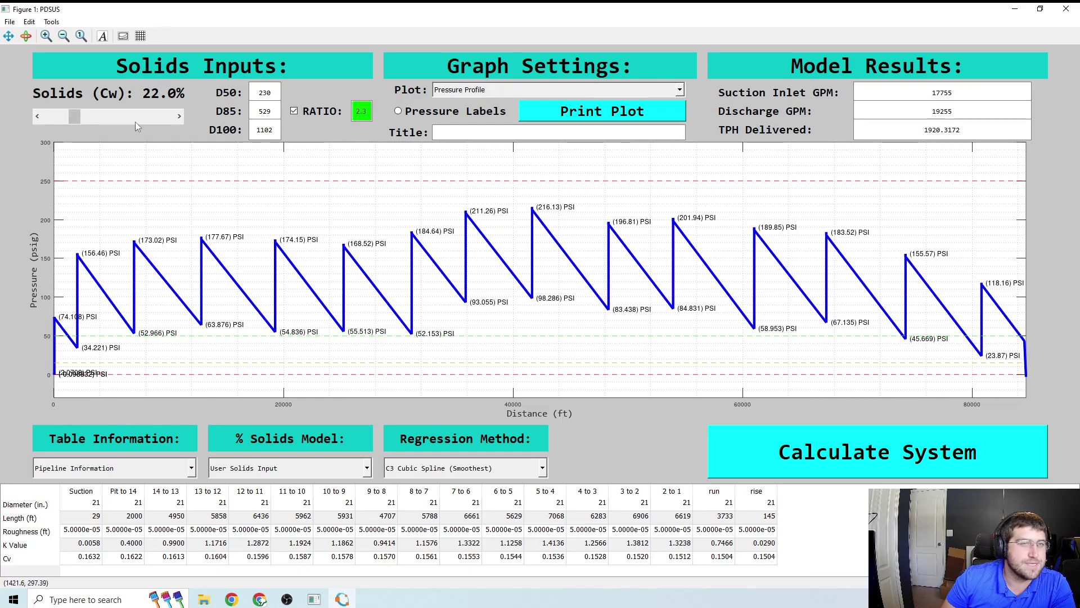
click(826, 458)
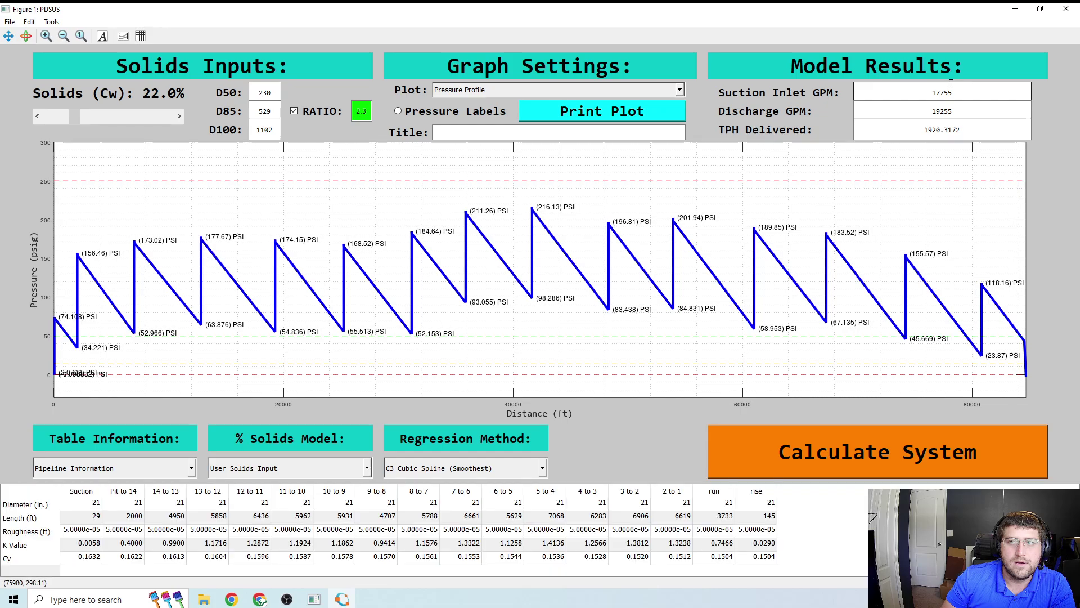
click(163, 119)
click(164, 119)
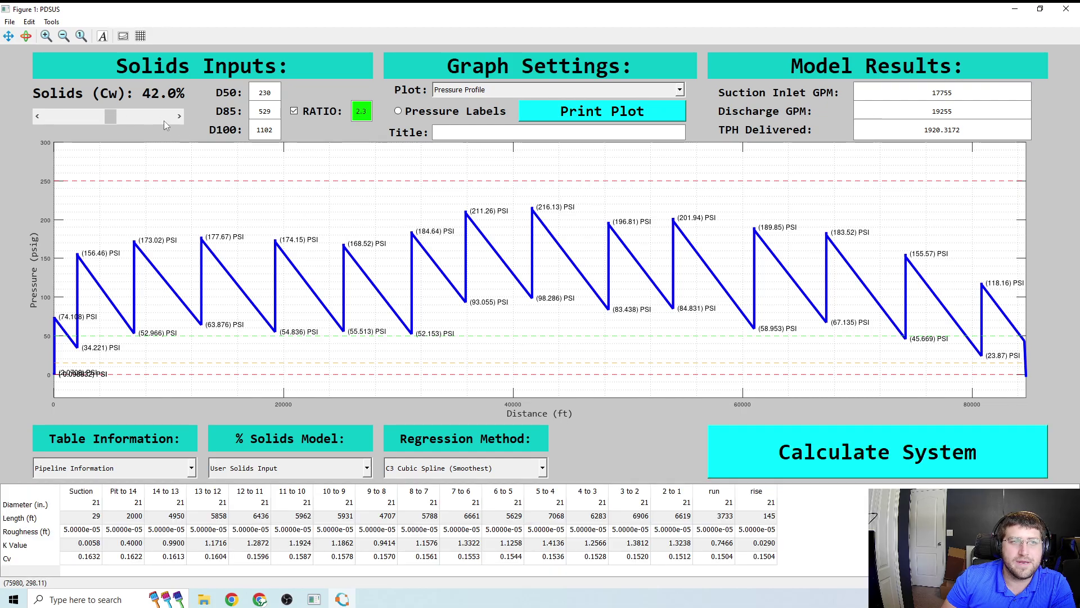
click(164, 119)
click(737, 436)
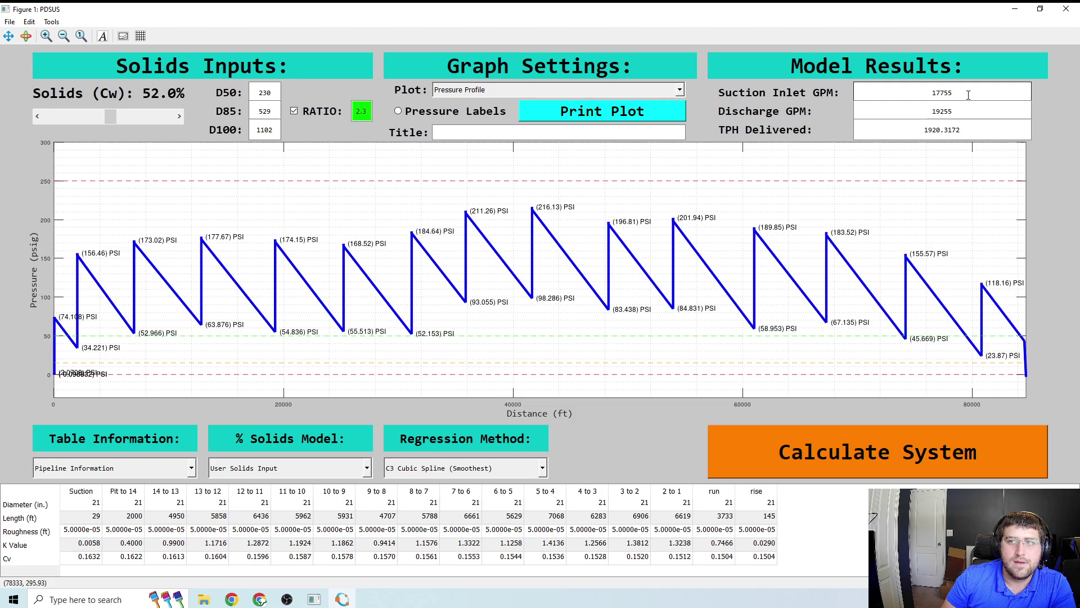
Step: Set Solids (Cw) to 32.0% and the Cv of pipeline segments 5 to 4 through rise to 0
click(50, 119)
click(50, 119)
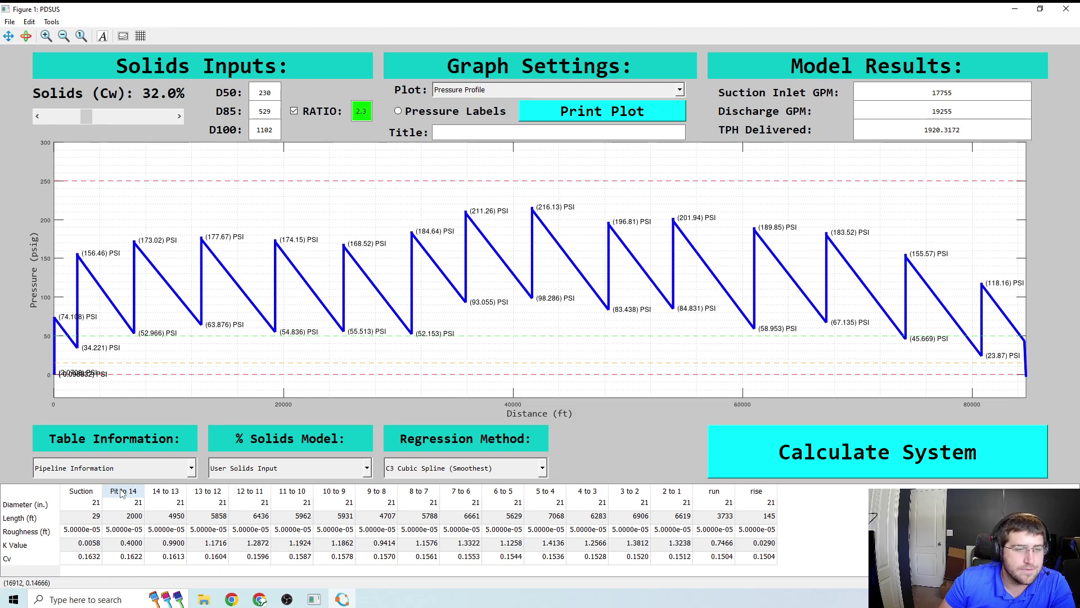
click(97, 557)
click(129, 557)
click(215, 558)
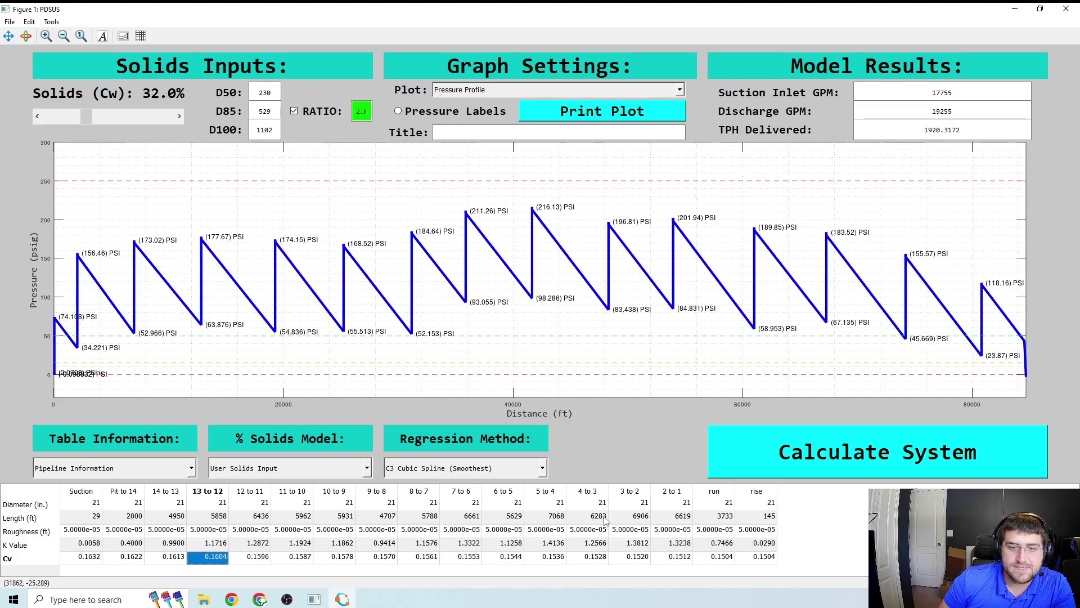
click(553, 559)
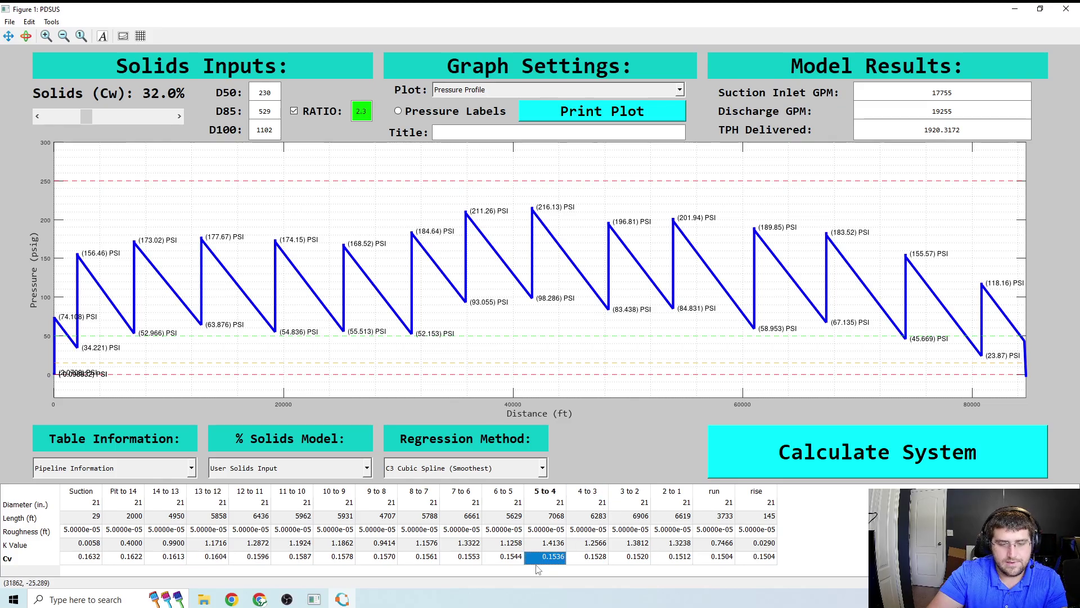
text(0	0	0	0	0	0)
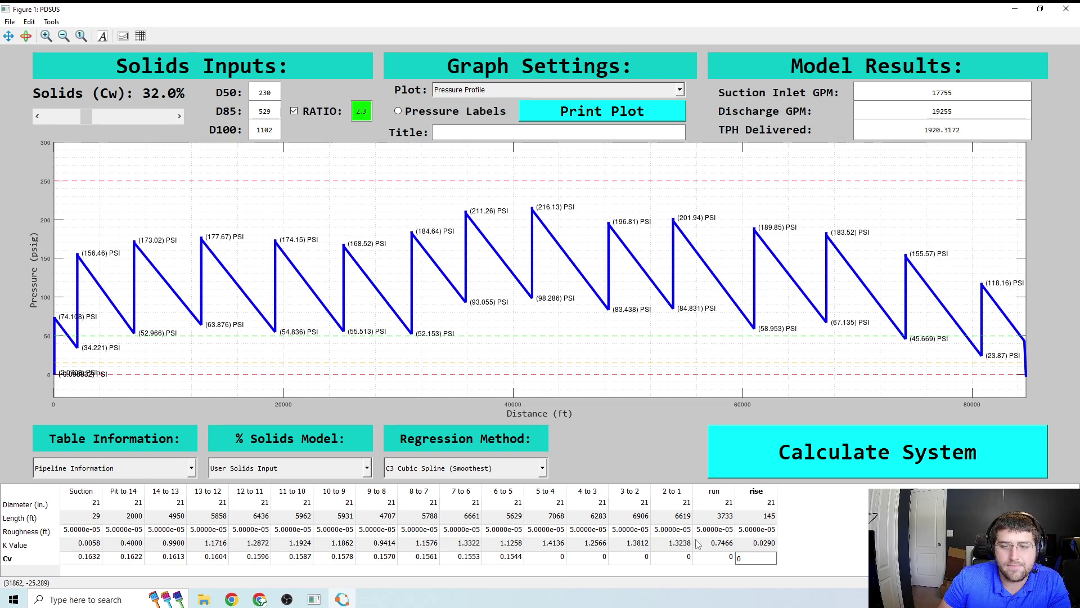
Step: Display the Pump Information table, set the Cv of pumps mlp 5 through MLP 1 to 0, and calculate the system
click(122, 467)
click(73, 491)
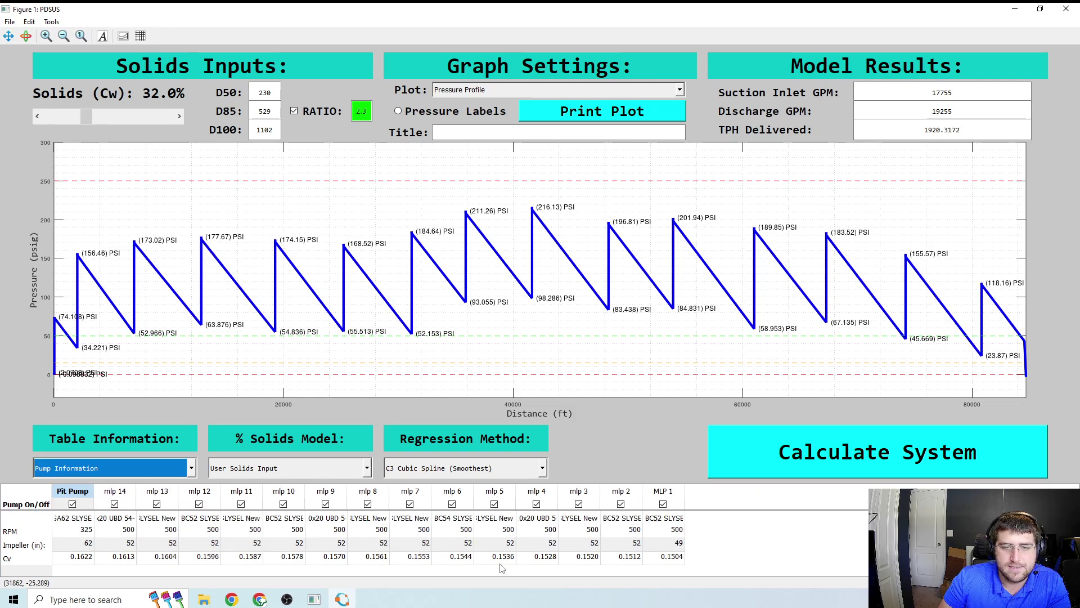
click(504, 557)
key(0)
key(Tab)
key(0)
key(Tab)
key(0)
key(Tab)
key(0)
key(Tab)
key(0)
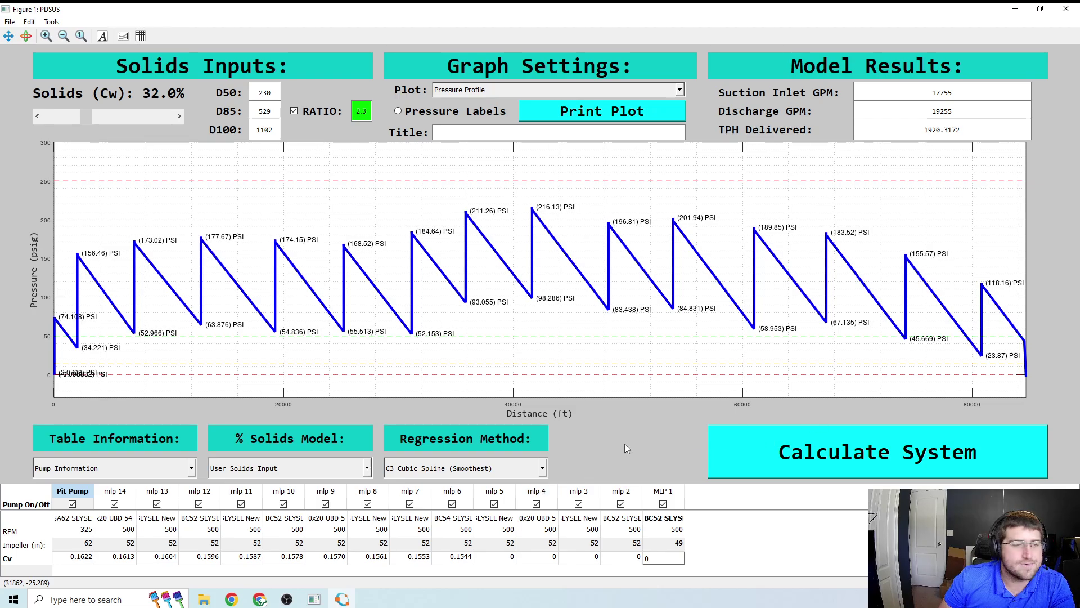
click(916, 460)
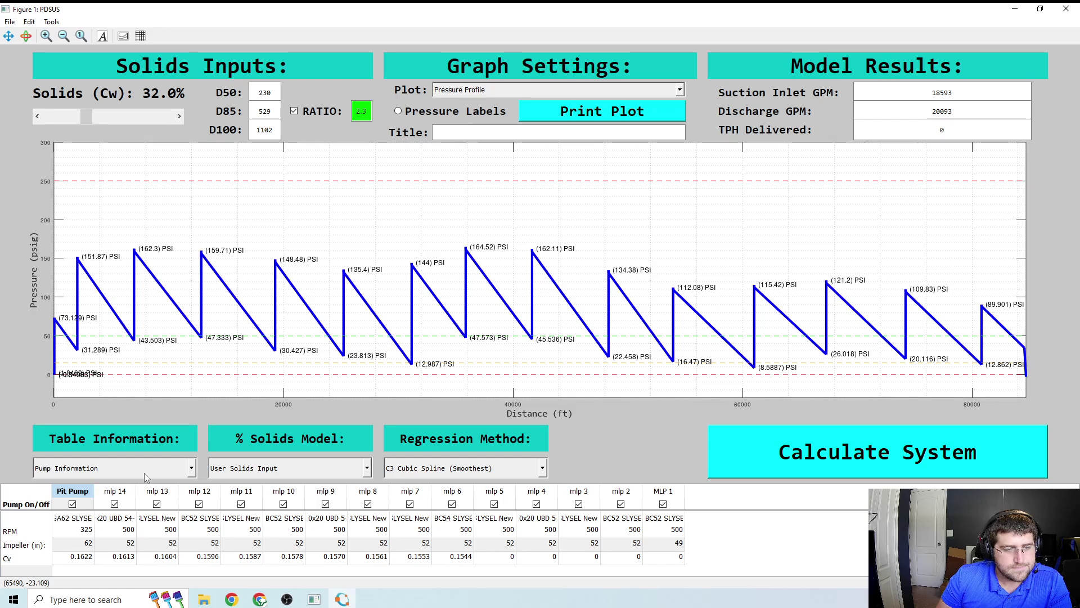
Step: Set the Cv of the pipeline segments from Suction through 6 to 5 to 0 in the Pipeline Information table
click(113, 468)
click(93, 488)
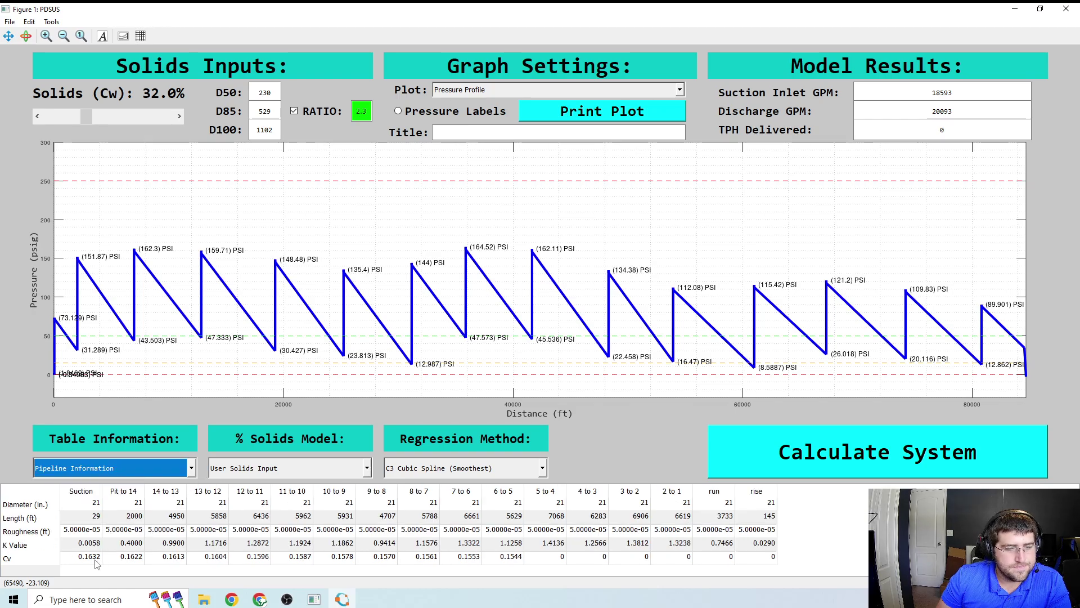
double_click(198, 559)
key(Tab)
key(0)
key(Tab)
key(0)
key(Tab)
key(0)
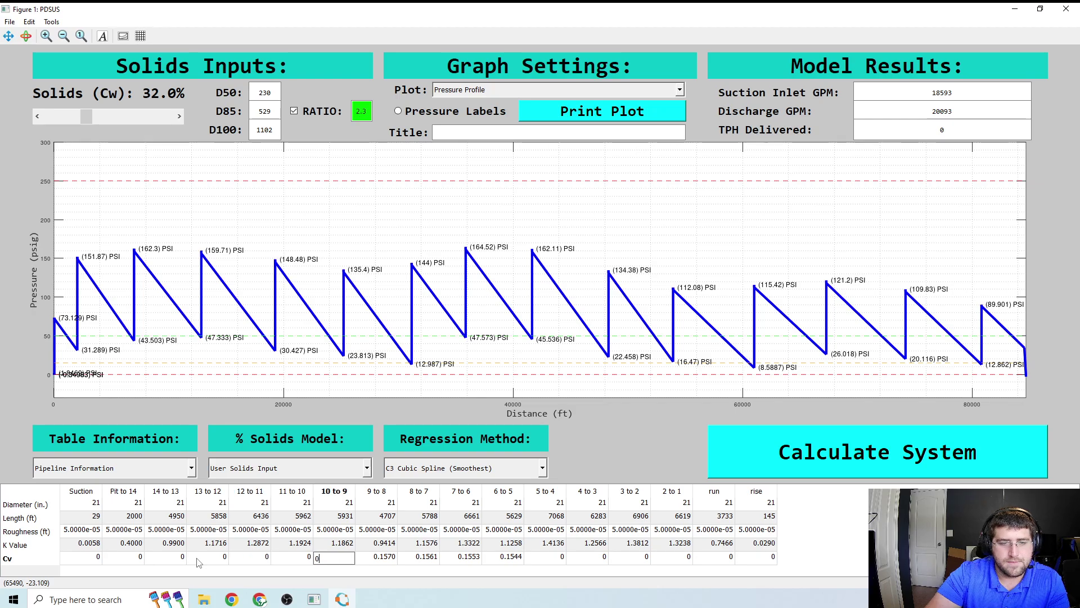
key(Tab)
key(0)
key(Tab)
key(0)
key(Tab)
key(0)
key(Tab)
text(0)
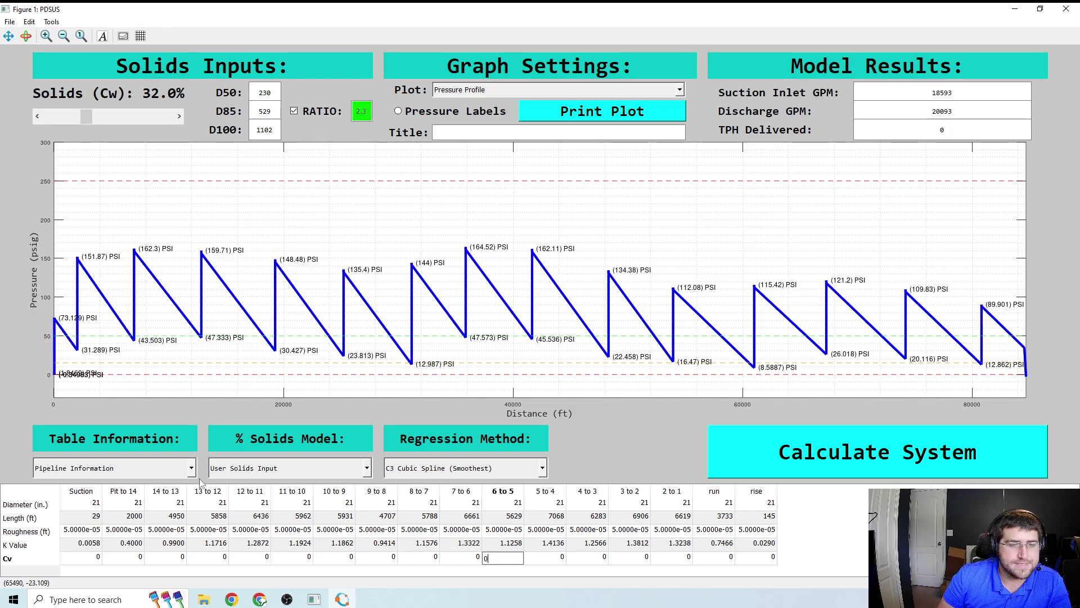
Step: Set the Cv of the Pit Pump through mlp 6 to 0 in the Pump Information table and recalculate the system
click(191, 470)
click(113, 491)
double_click(95, 558)
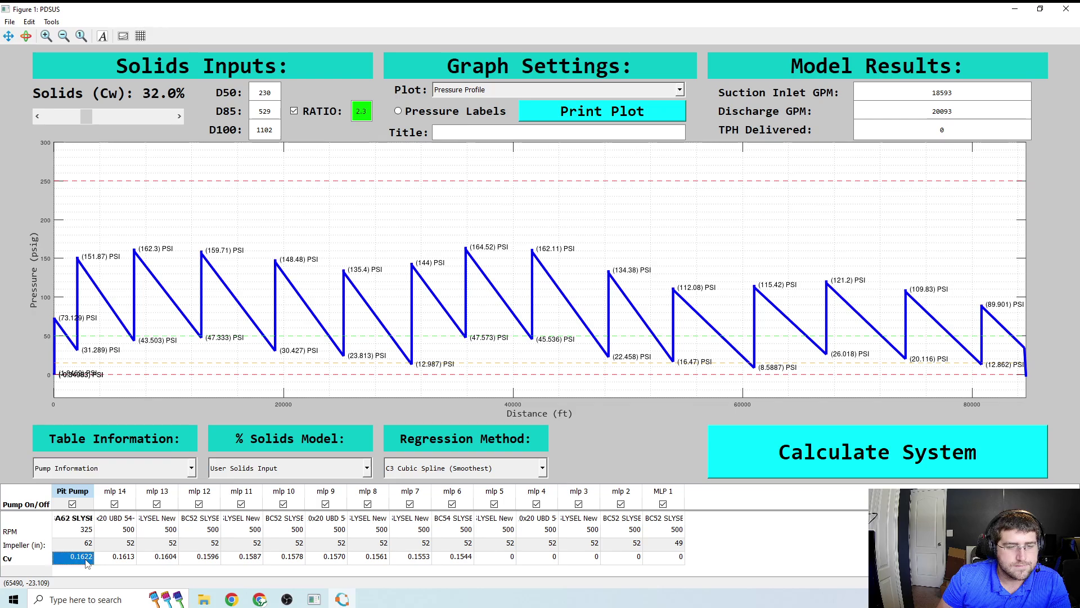
key(Tab)
key(Tab)
key(Tab)
key(Tab)
key(Tab)
key(Tab)
text(0)
key(Tab)
text(0)
key(Tab)
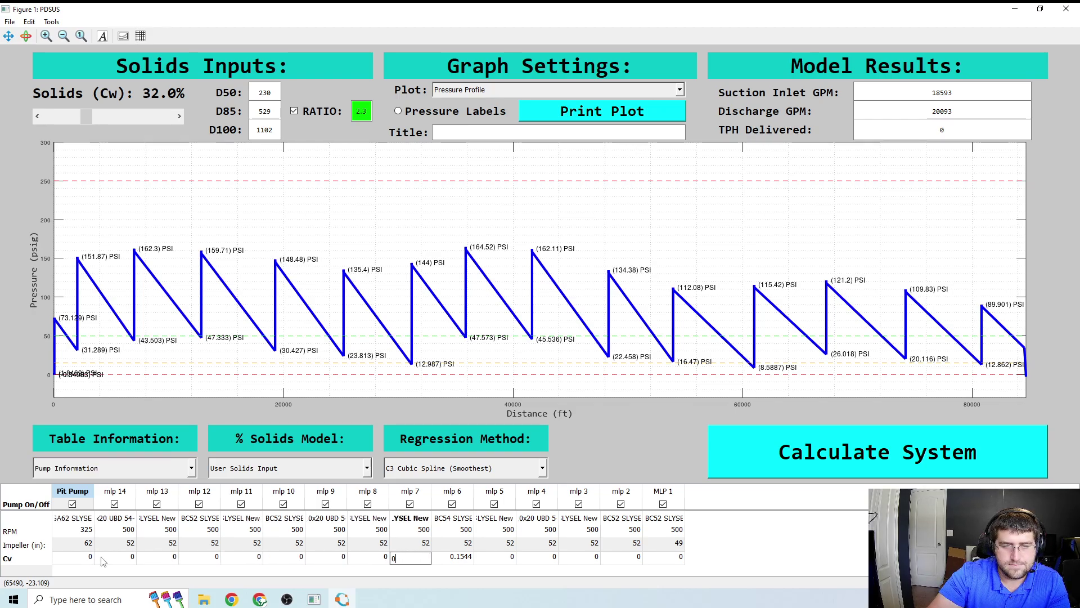
text(0)
key(Tab)
text(0)
click(765, 454)
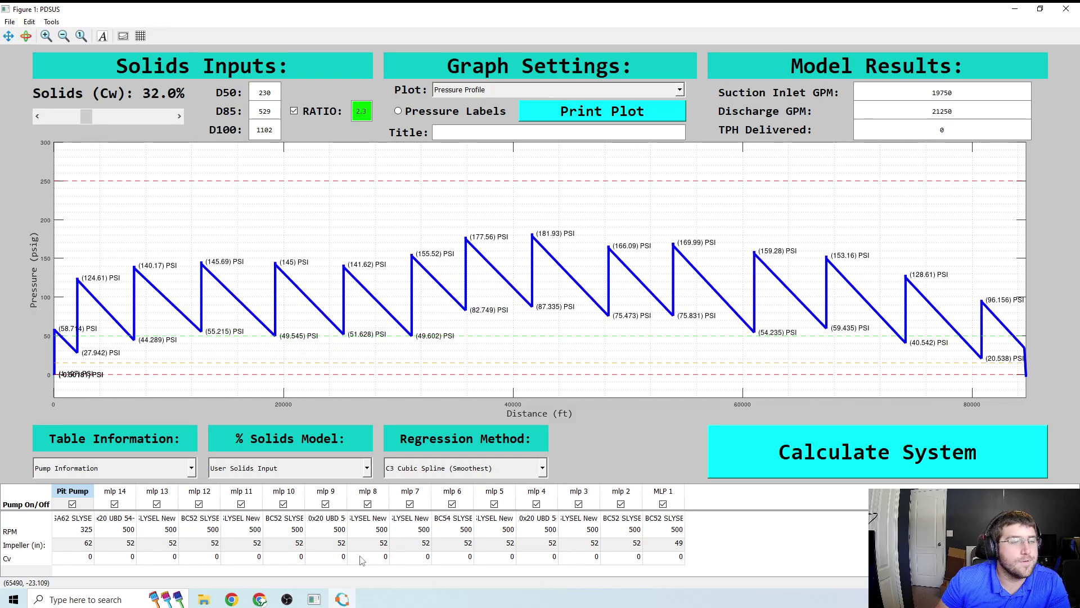
Step: Set the Cv of the Pit Pump through mlp 11 to 0.2
click(88, 558)
text(.2)
key(Tab)
text(.2)
key(Tab)
text(.2)
key(Tab)
text(.)
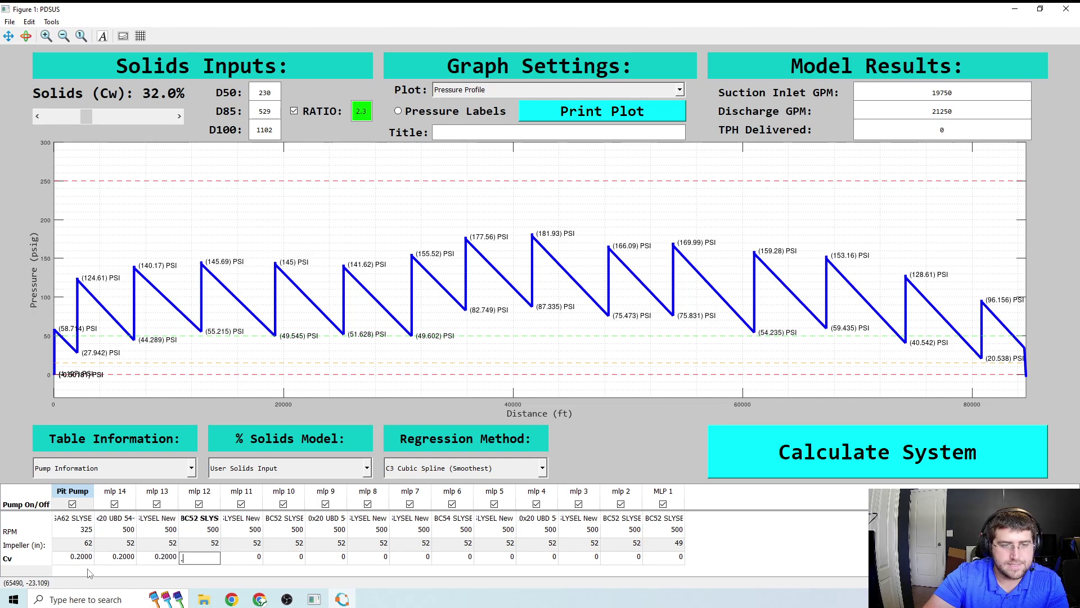
key(Tab)
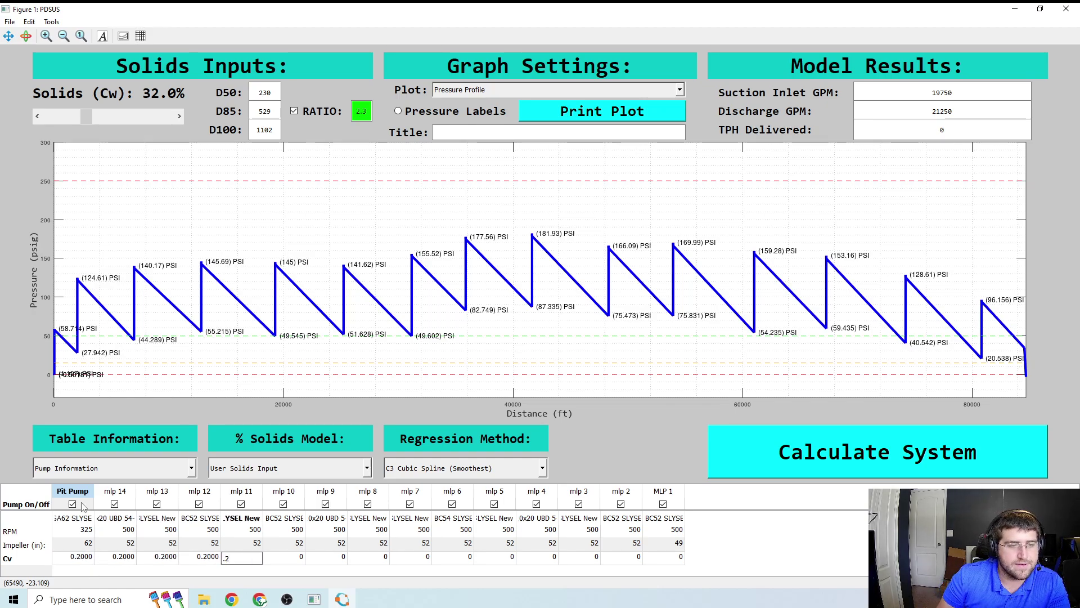
Step: Set the Cv of pipeline segments Suction through 12 to 11 to 0.2 in the Pipeline Information table and recalculate the system
click(123, 468)
click(99, 493)
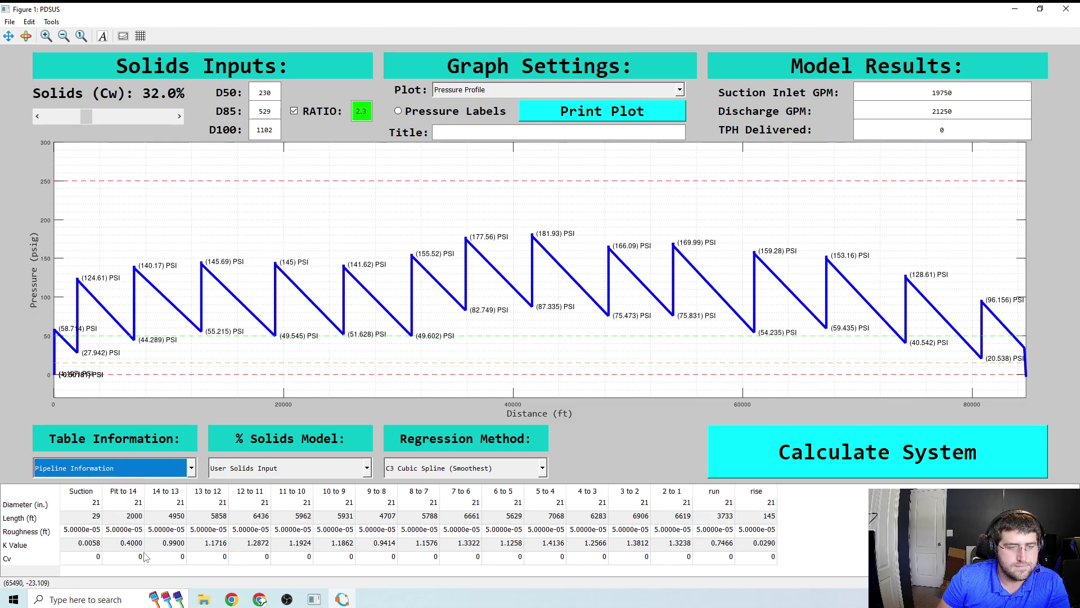
click(77, 559)
text(.2)
key(Tab)
text(.2)
key(Tab)
text(.2)
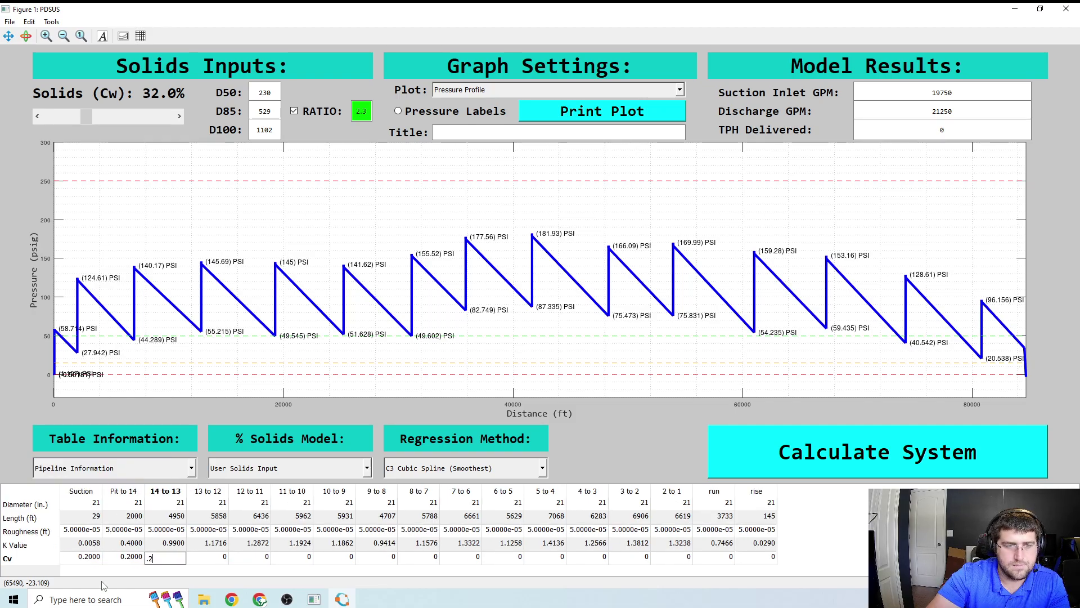
key(Tab)
text(.2)
key(Tab)
text(.2)
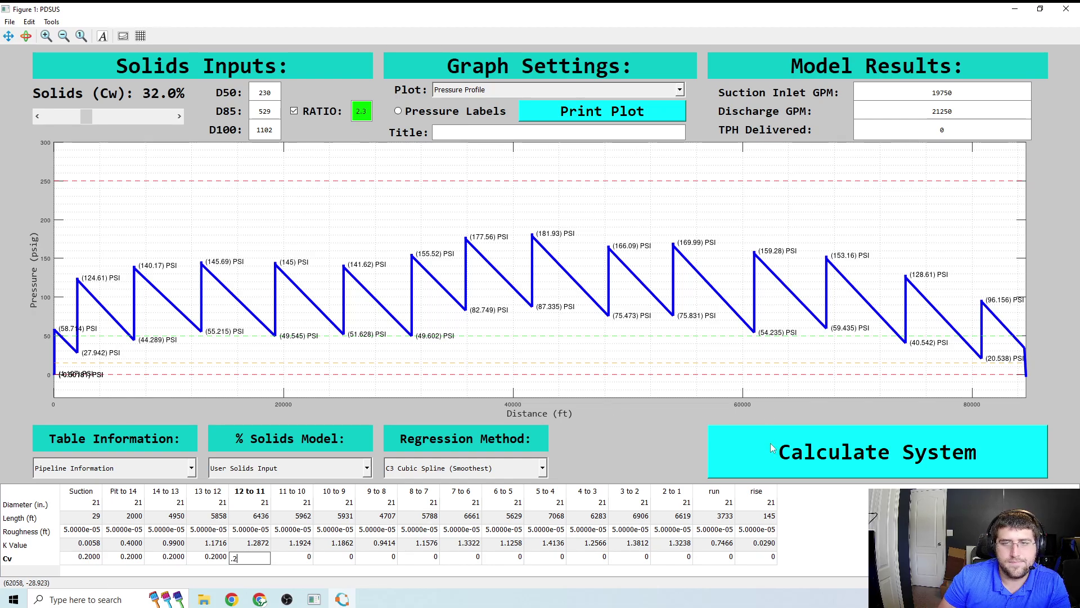
key(Return)
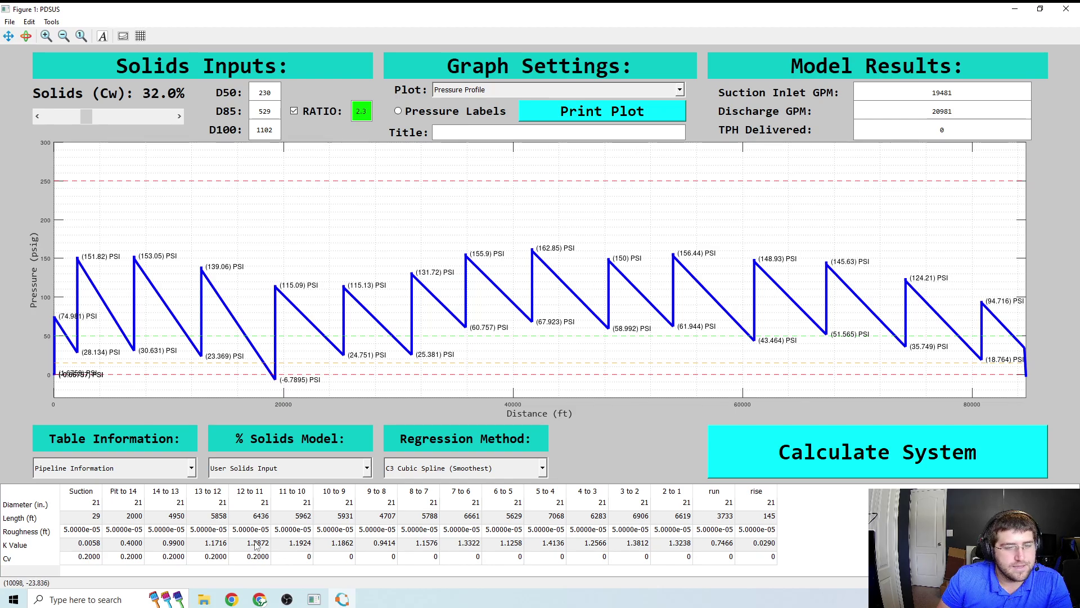
Step: Set the Cv of pipeline segments 11 to 10 through 6 to 5 to 0.2
click(292, 557)
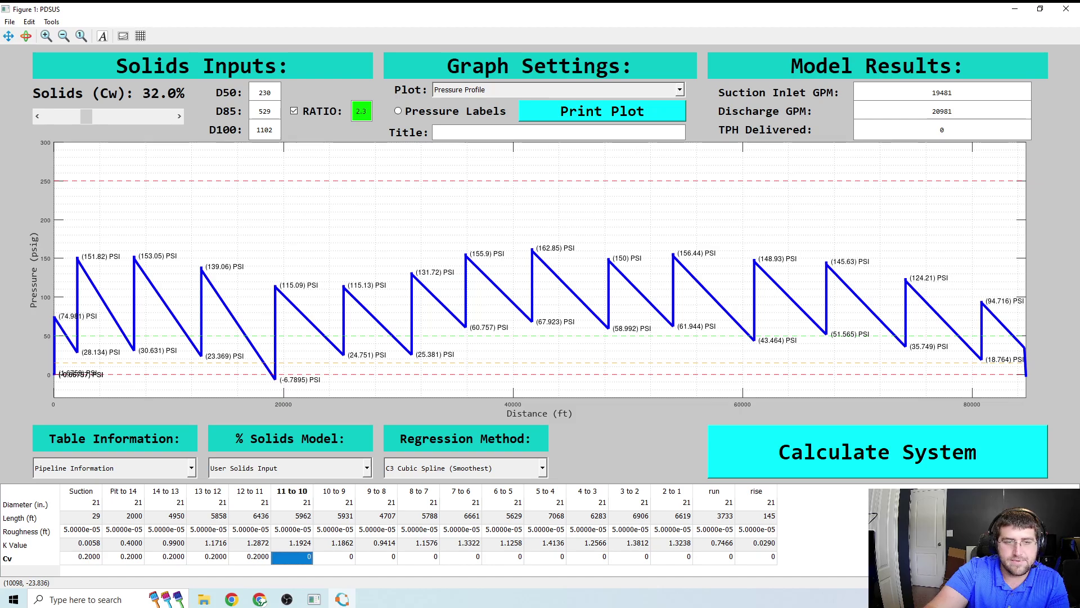
text(.2	.2	.2	.2	.2	.)
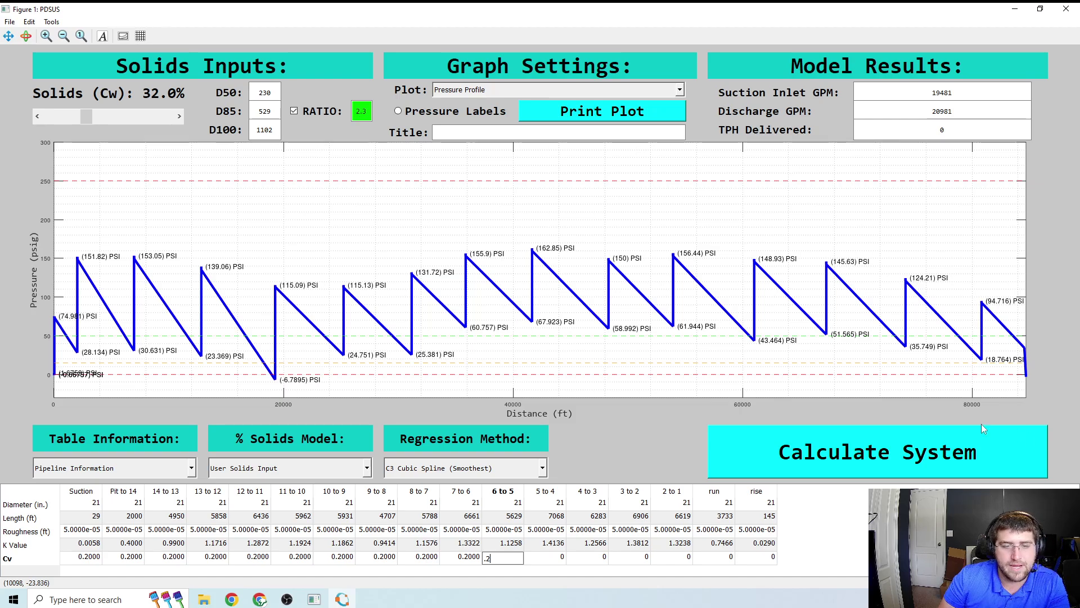
Step: Set the Cv of pumps mlp 10 through mlp 5 to 0.2 in the Pump Information table and recalculate the system
click(156, 471)
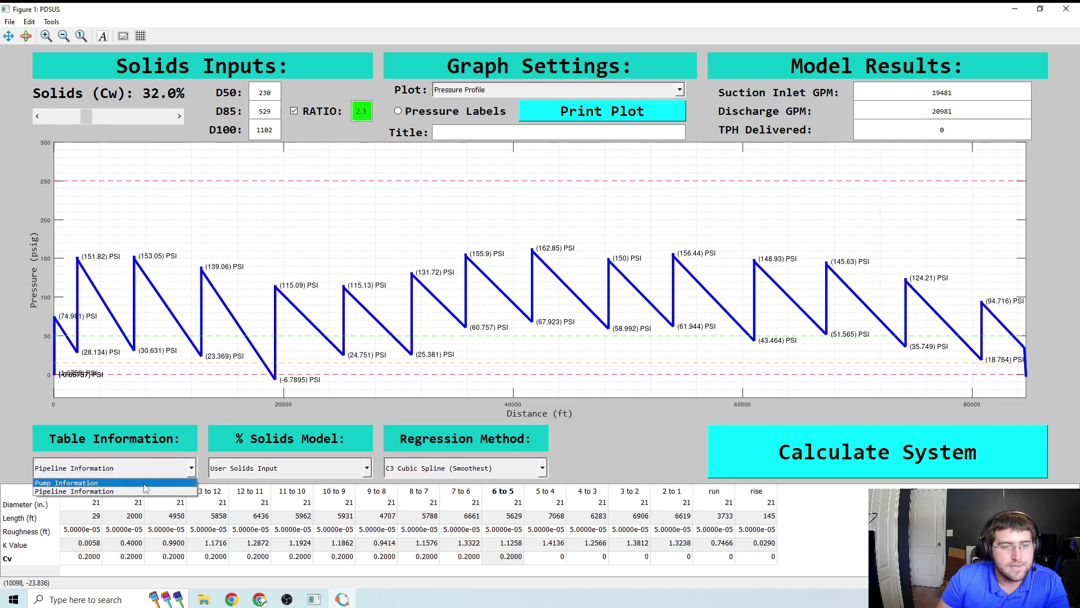
click(139, 484)
click(295, 559)
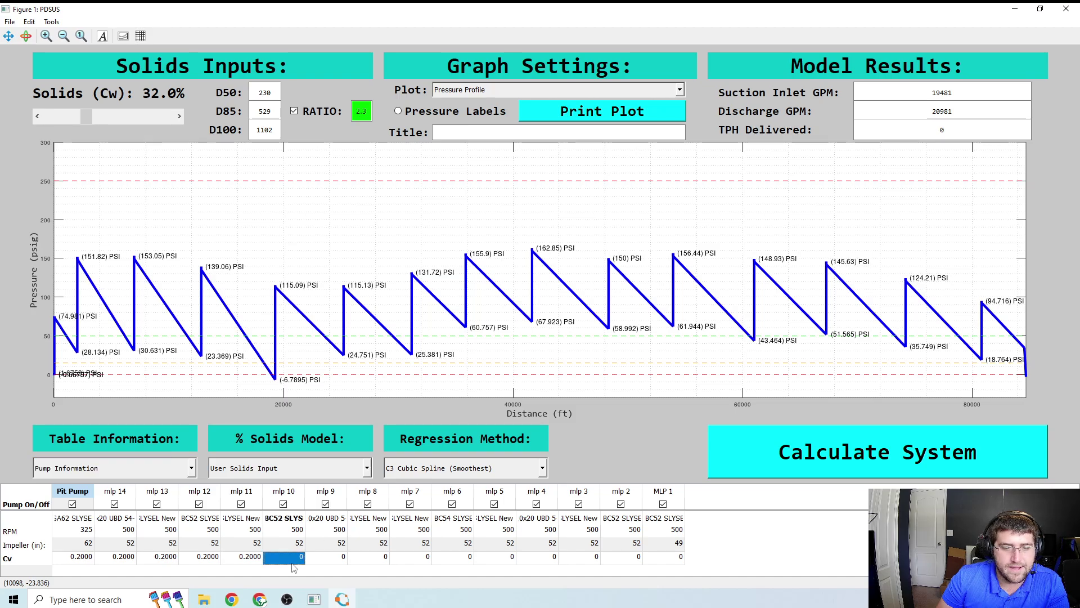
text(.2)
key(Tab)
text(.2)
key(Tab)
text(.2)
key(Tab)
text(.2)
key(Tab)
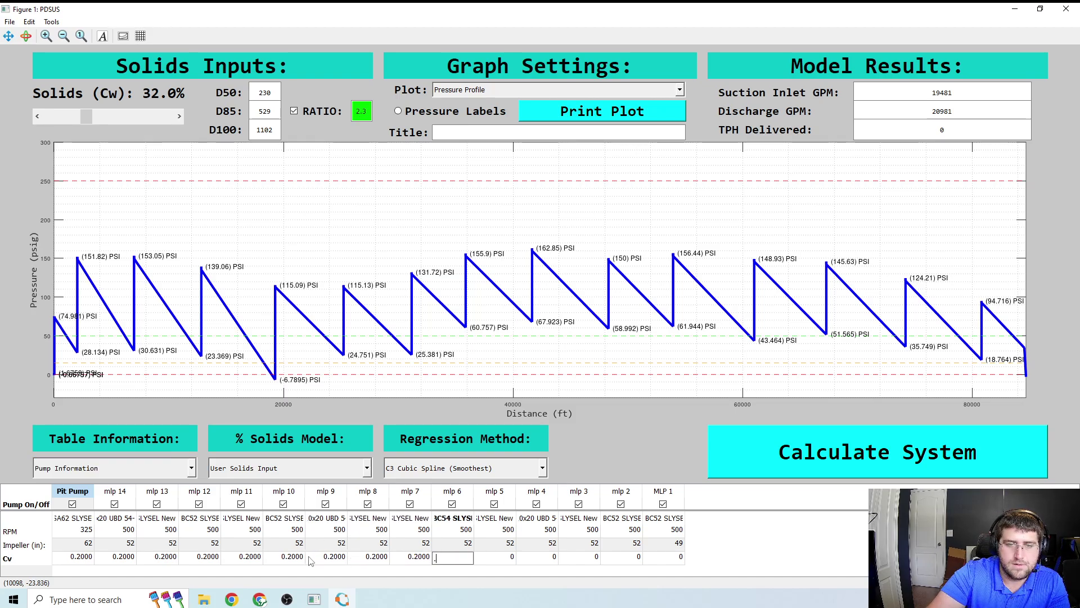
text(.2)
key(Tab)
text(.)
click(710, 450)
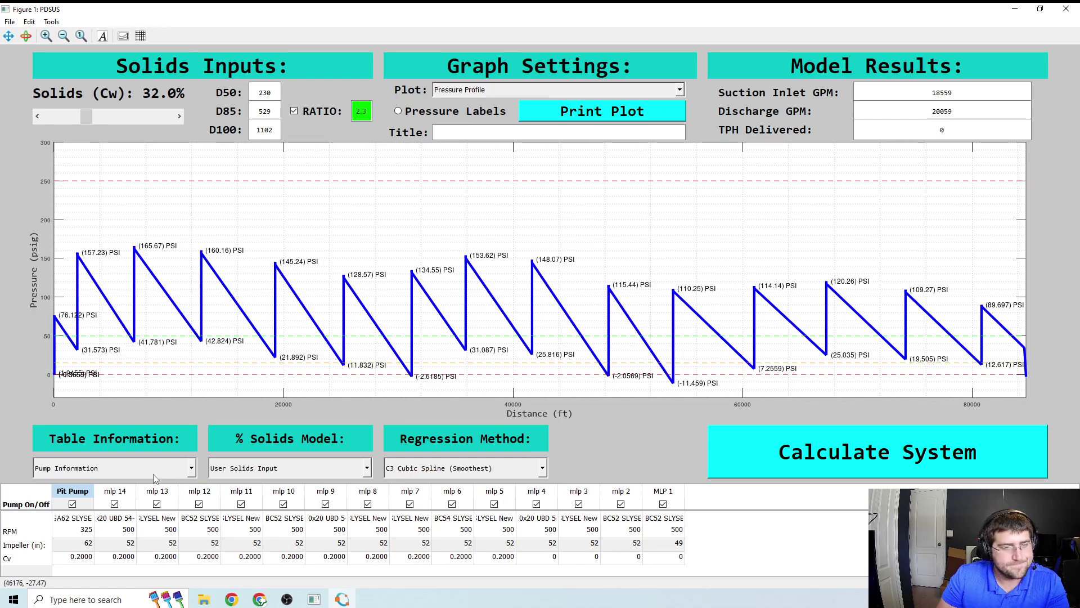
Step: Set the Cv of pumps mlp 4, mlp 3 and mlp 2 to 0.2
click(528, 561)
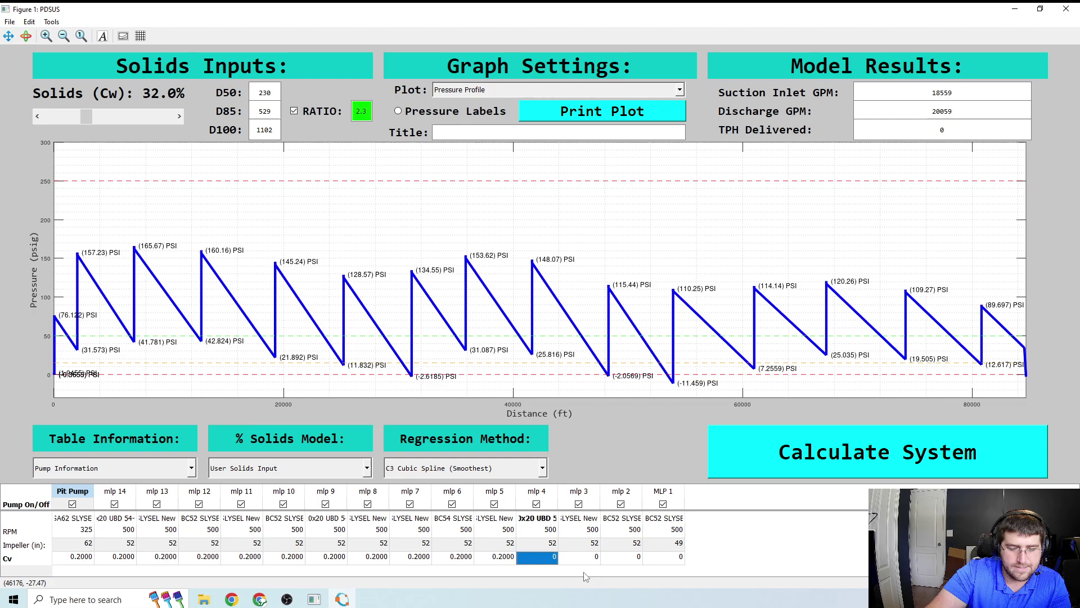
text(.2)
key(Tab)
text(.2)
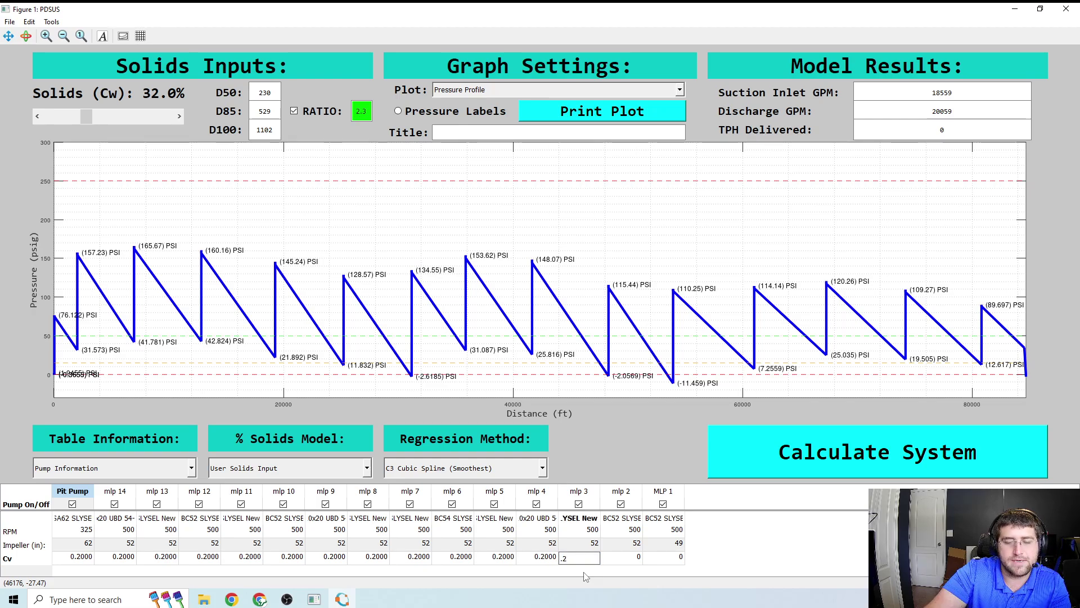
key(Tab)
key(Return)
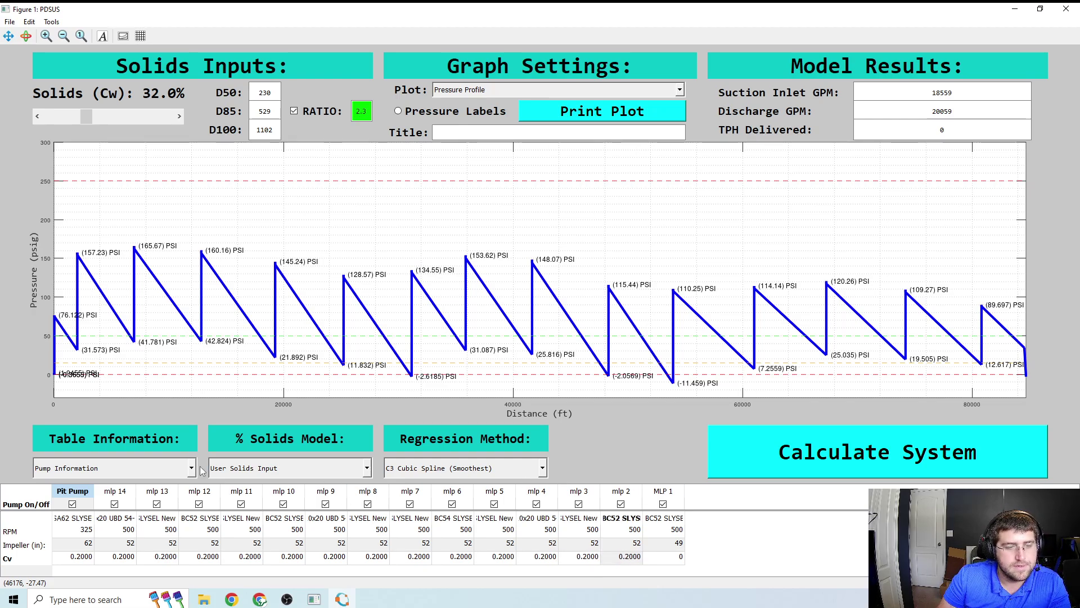
Step: Set the Cv of pipeline segments 5 to 4 through 3 to 2 to 0.2 in the Pipeline Information table and recalculate the system
click(176, 468)
click(134, 492)
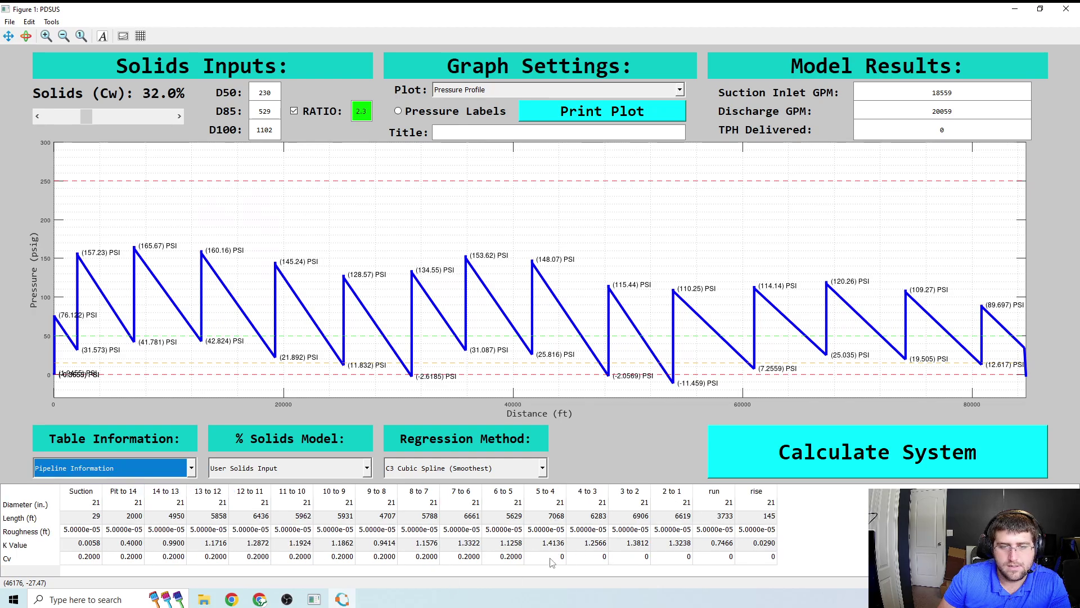
click(551, 558)
text(.2)
key(Tab)
text(.2)
key(Tab)
text(.2)
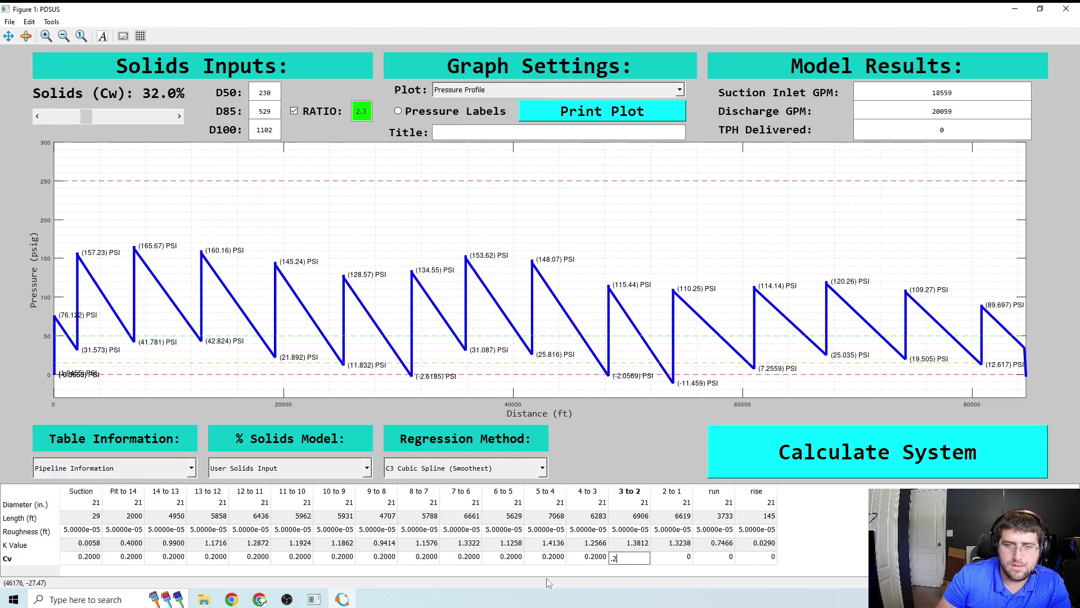
click(721, 458)
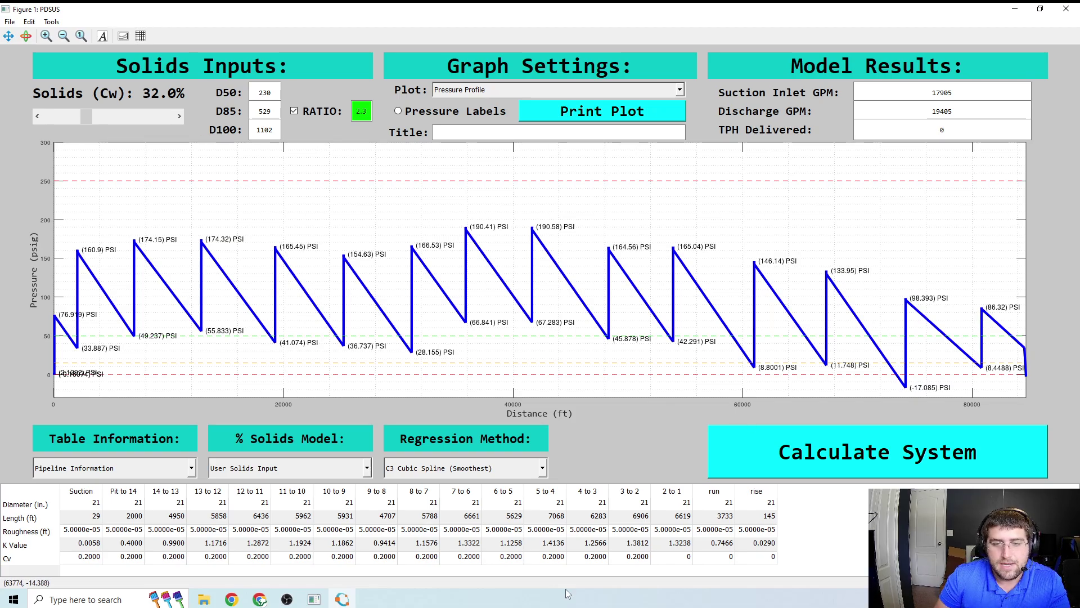
Step: Set the Cv of the pipeline segments 2 to 1, run and rise to 0.2
click(672, 556)
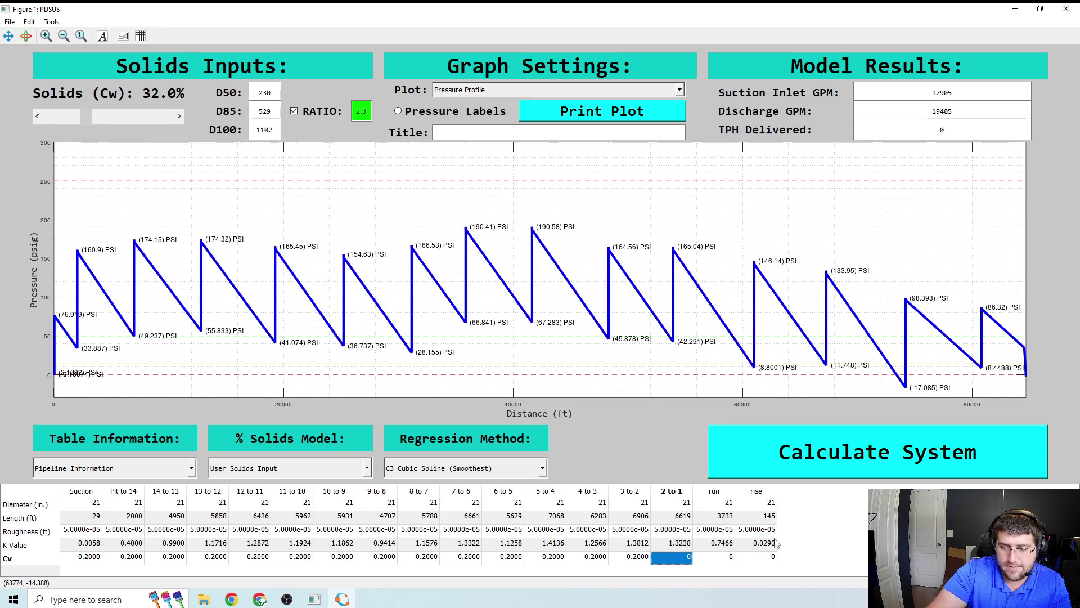
text(.2)
key(Tab)
text(.2)
key(Tab)
text(.2)
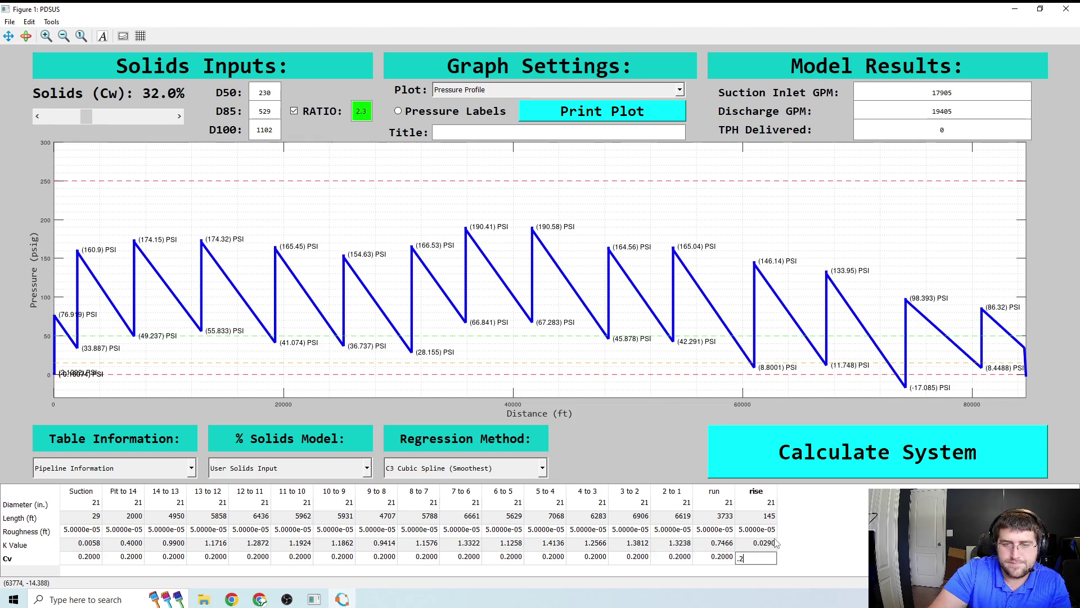
Step: Set the Cv of pump MLP 1 to 0.2 in the Pump Information table and recalculate the system
click(191, 468)
click(149, 489)
click(668, 558)
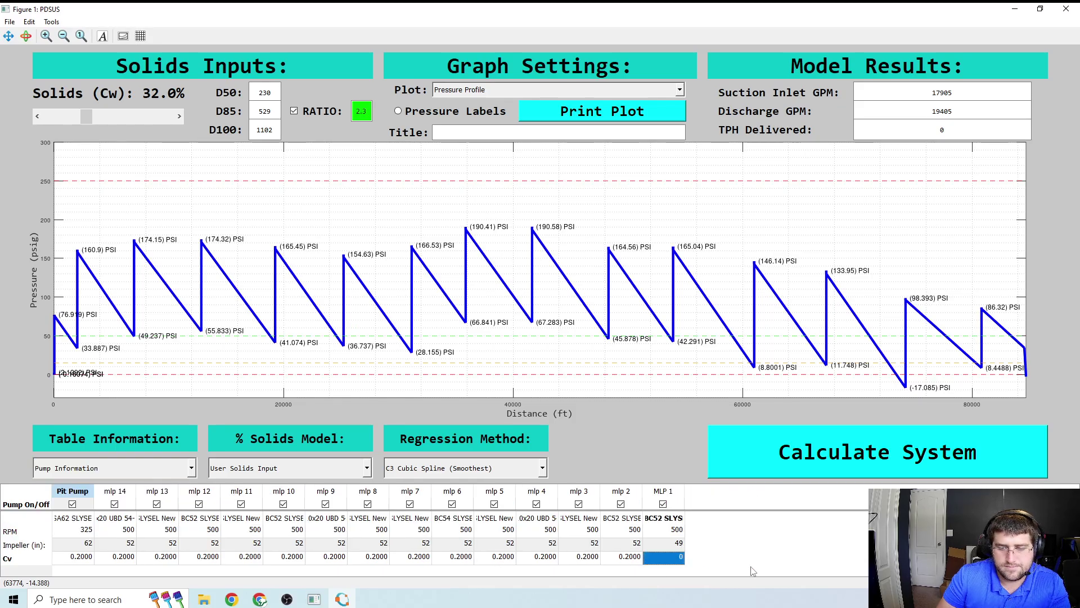
text(.2)
click(742, 462)
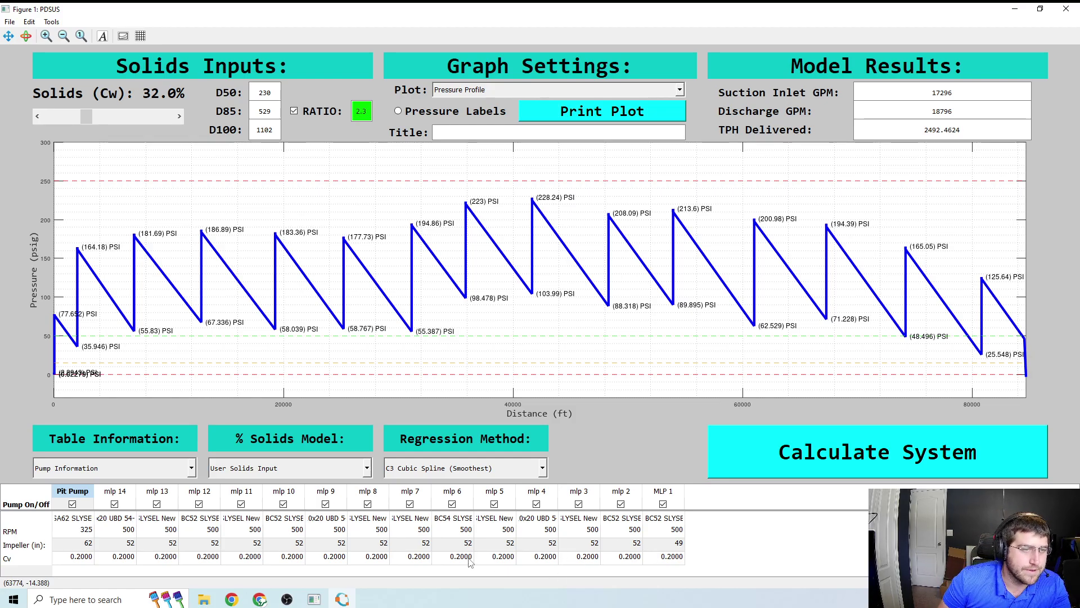
Step: Set the Cv of the Pit Pump, mlp 14 and mlp 13 to 0
click(68, 558)
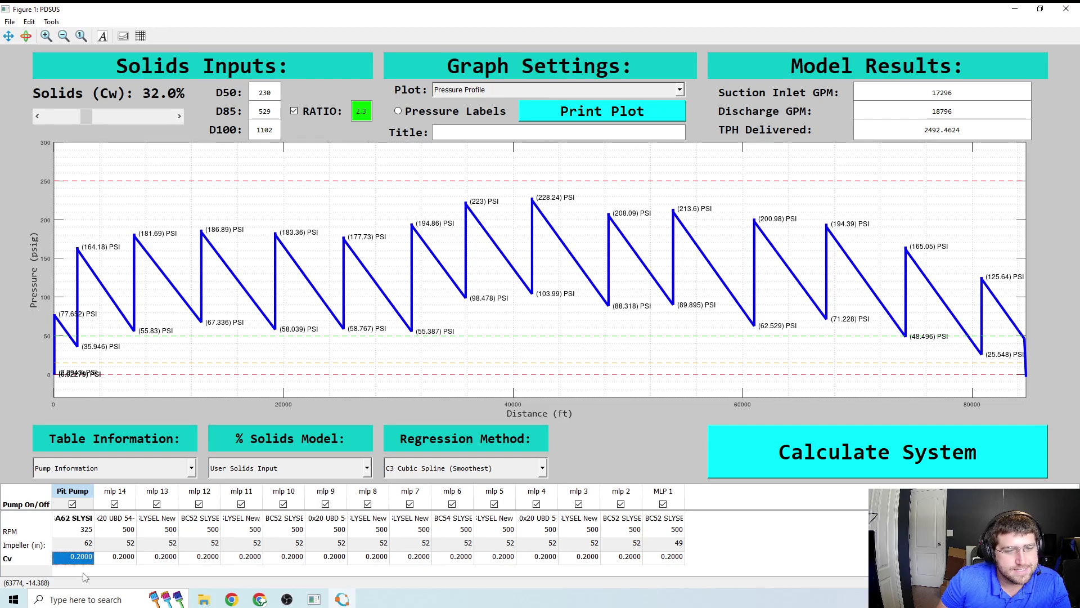
text(0)
key(Tab)
text(0)
key(Tab)
text(0)
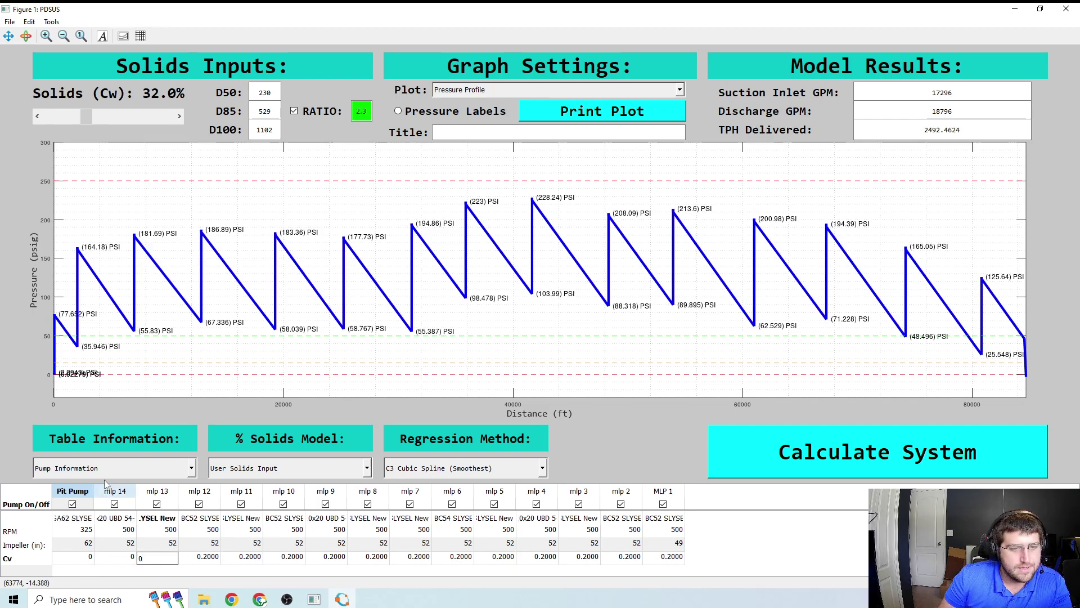
Step: Set the Cv of the Suction, Pit to 14 and 14 to 13 segments to 0 in the Pipeline Information table and recalculate the system
click(163, 468)
click(161, 472)
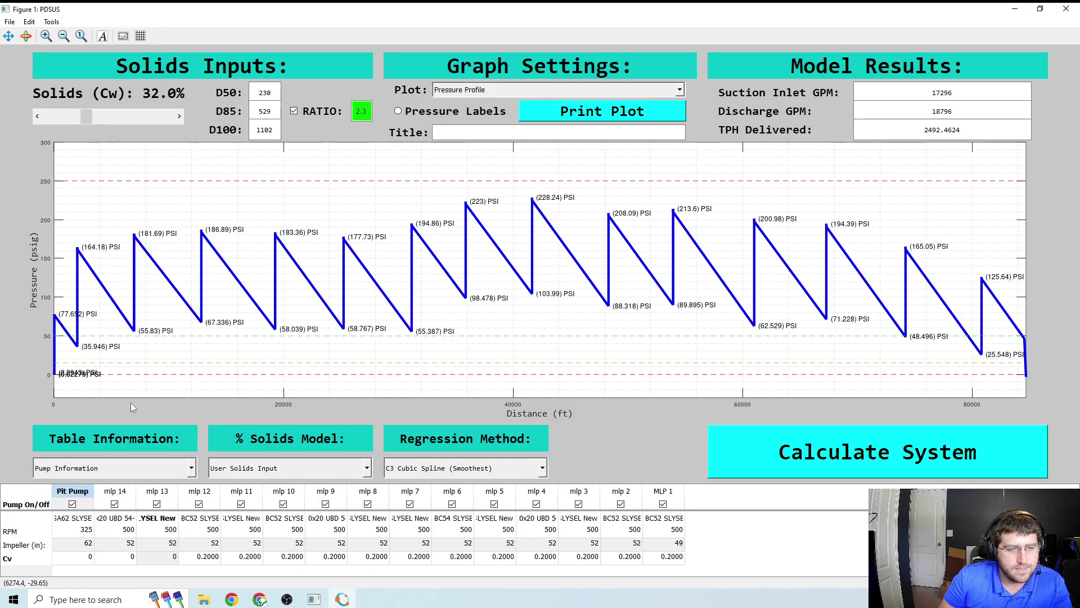
click(160, 473)
click(112, 498)
click(89, 559)
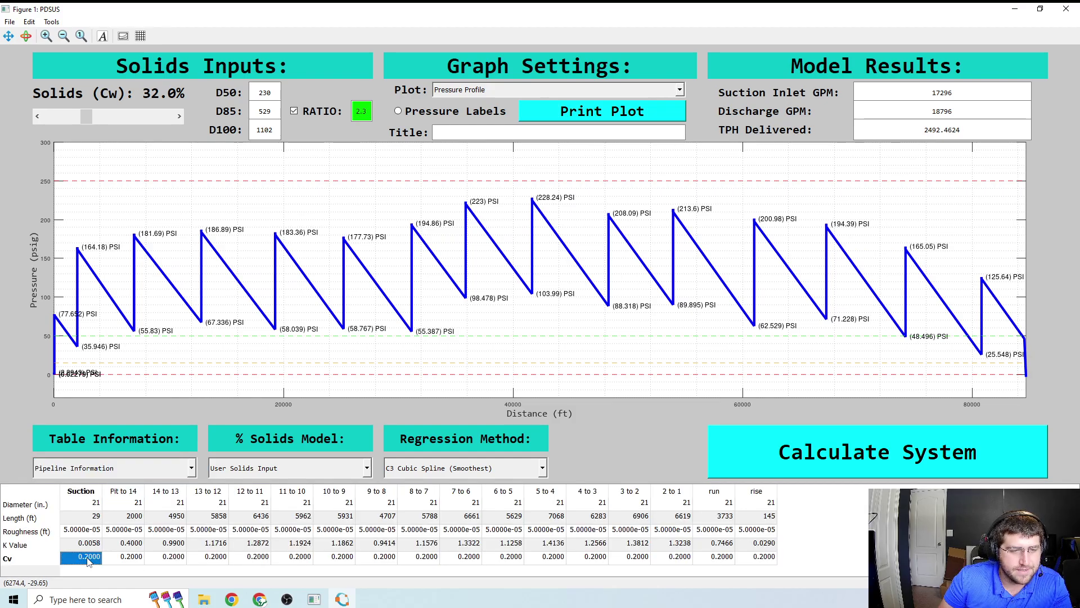
text(0)
key(Tab)
text(0)
key(Tab)
text(0)
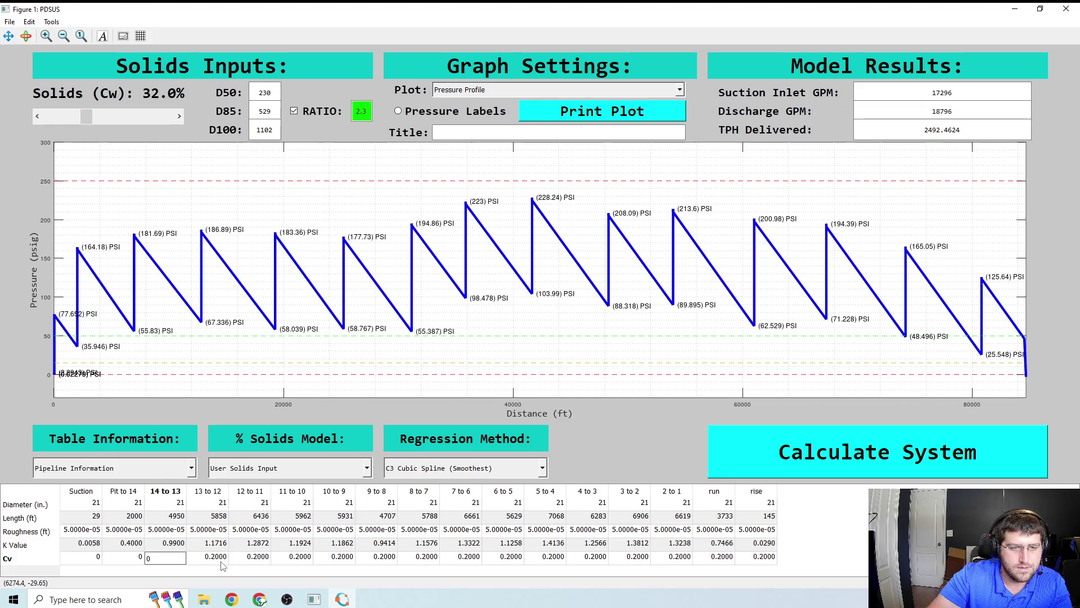
click(720, 450)
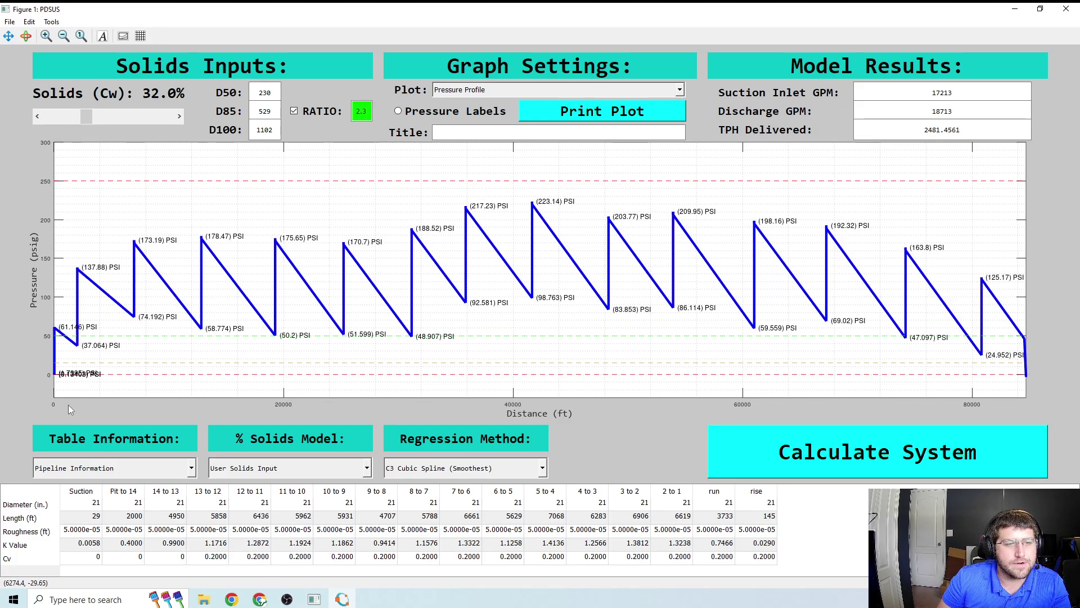
Step: Set the Cv of pipeline segments 13 to 12 through 10 to 9 to 0
click(205, 560)
text(0)
key(Tab)
text(0)
key(Tab)
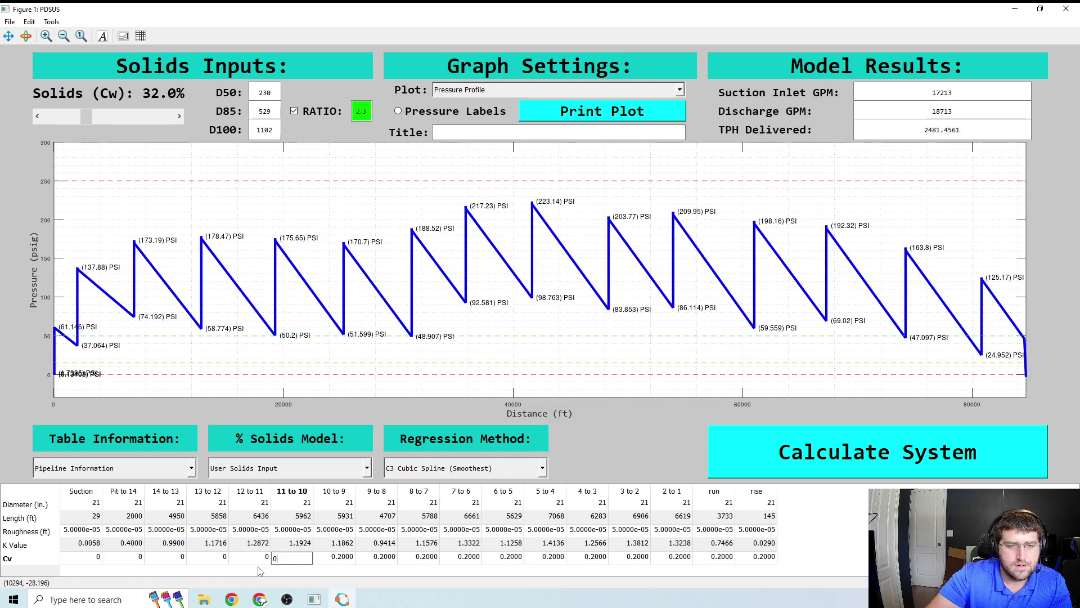
text(0)
key(Tab)
text(0)
Step: Set the Cv of pumps mlp 12, mlp 11, mlp 10 and mlp 9 to 0 in the Pump Information table and recalculate the system
click(113, 468)
click(84, 493)
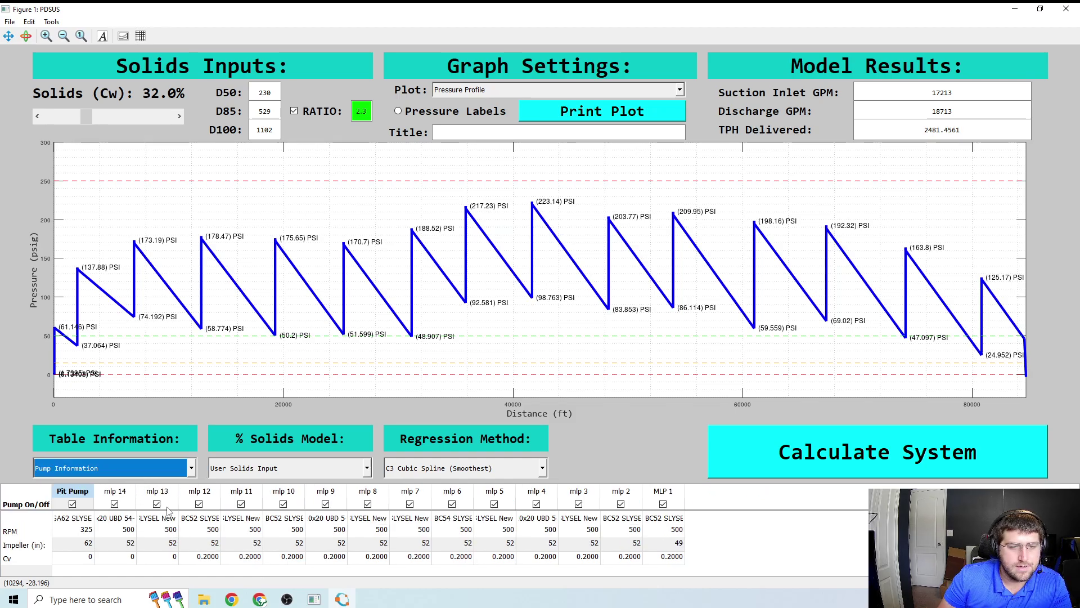
click(248, 559)
text(0)
key(Tab)
text(0)
key(Tab)
text(0)
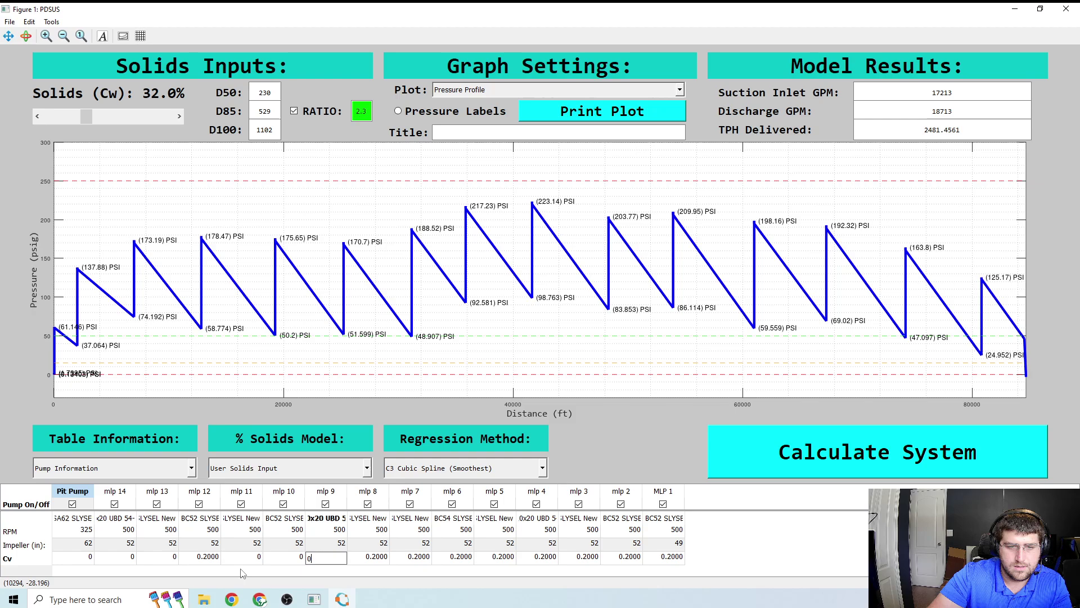
click(194, 557)
text(0)
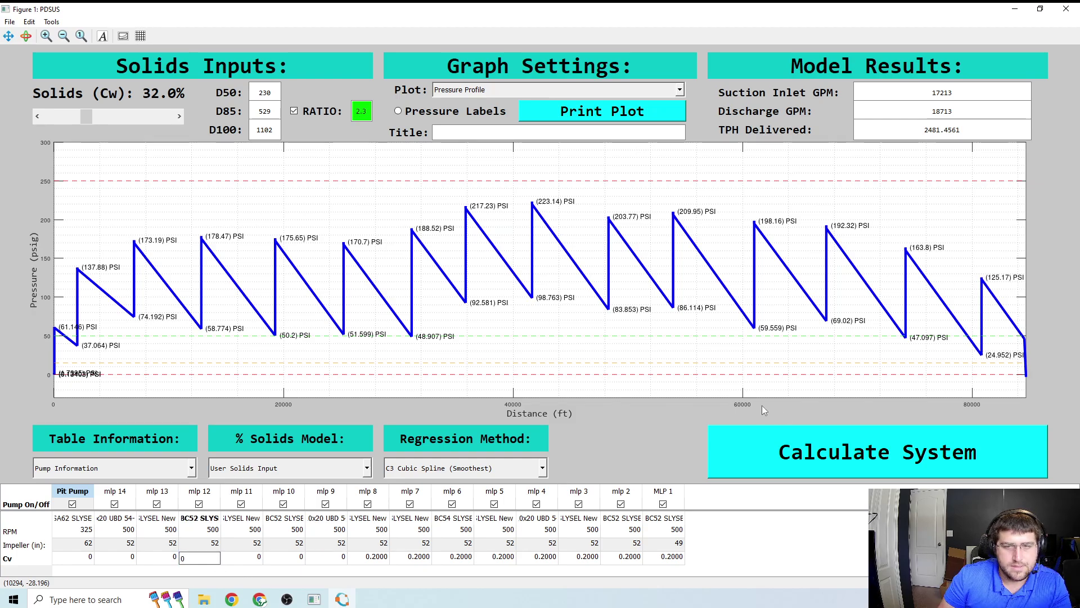
click(795, 465)
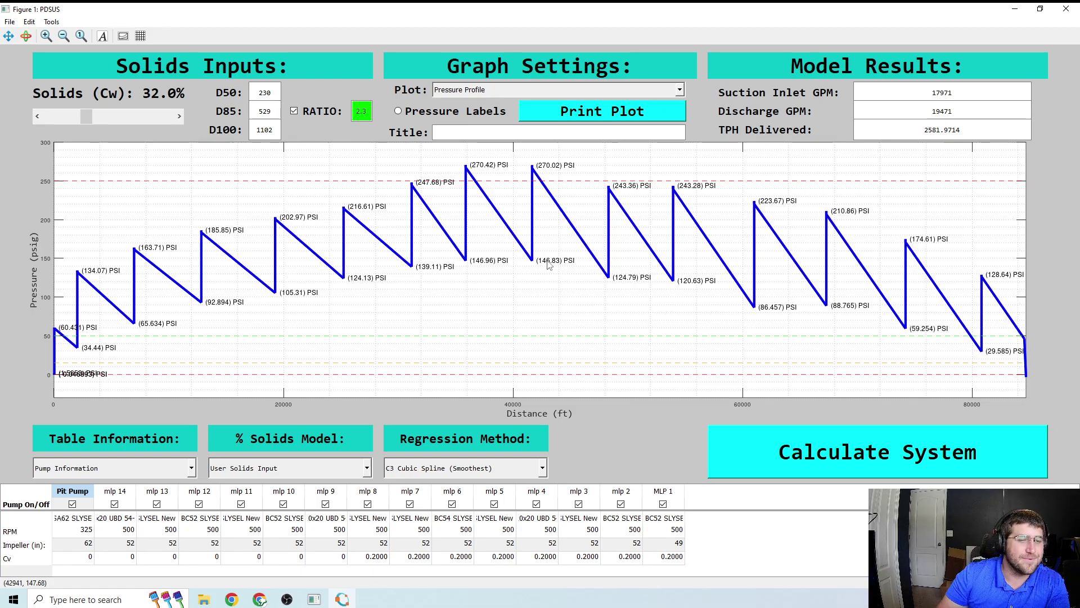
Step: Set the Cv of pumps mlp 8, mlp 7, mlp 6 and mlp 5 to 0
click(374, 557)
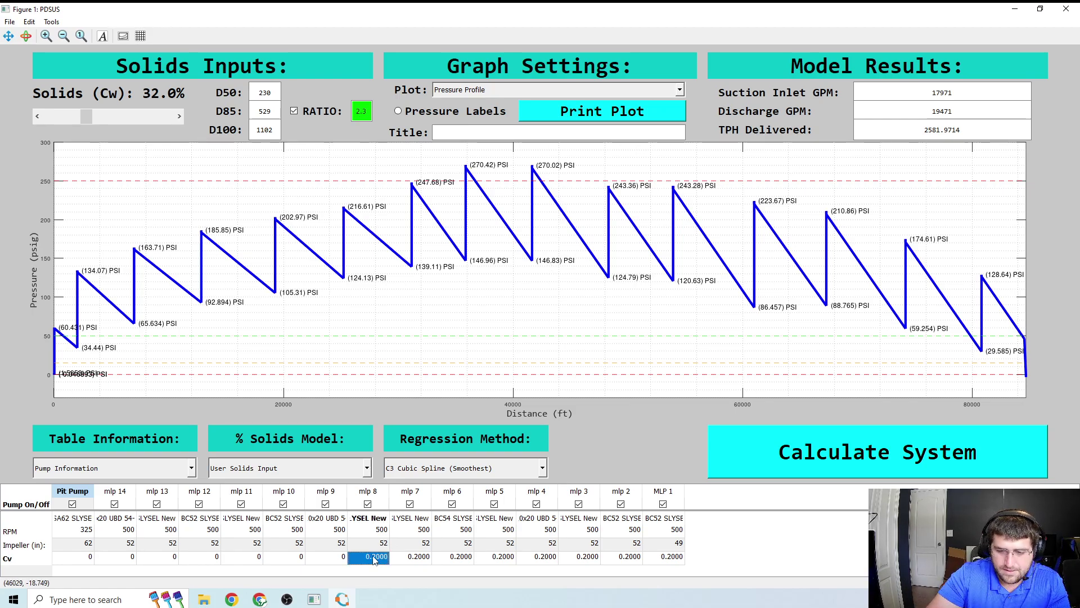
text(0)
key(Tab)
text(0)
key(Tab)
text(0)
key(Tab)
text(0)
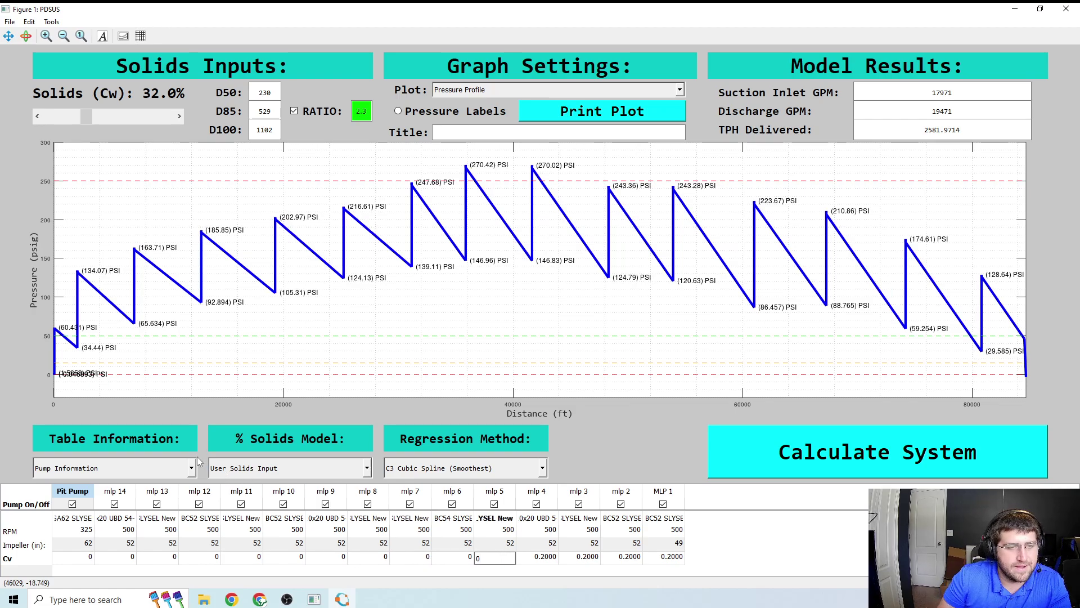
Step: Set the Cv of pipeline segments 9 to 8 through 6 to 5 to 0 in the Pipeline Information table and recalculate the system
click(151, 475)
click(125, 491)
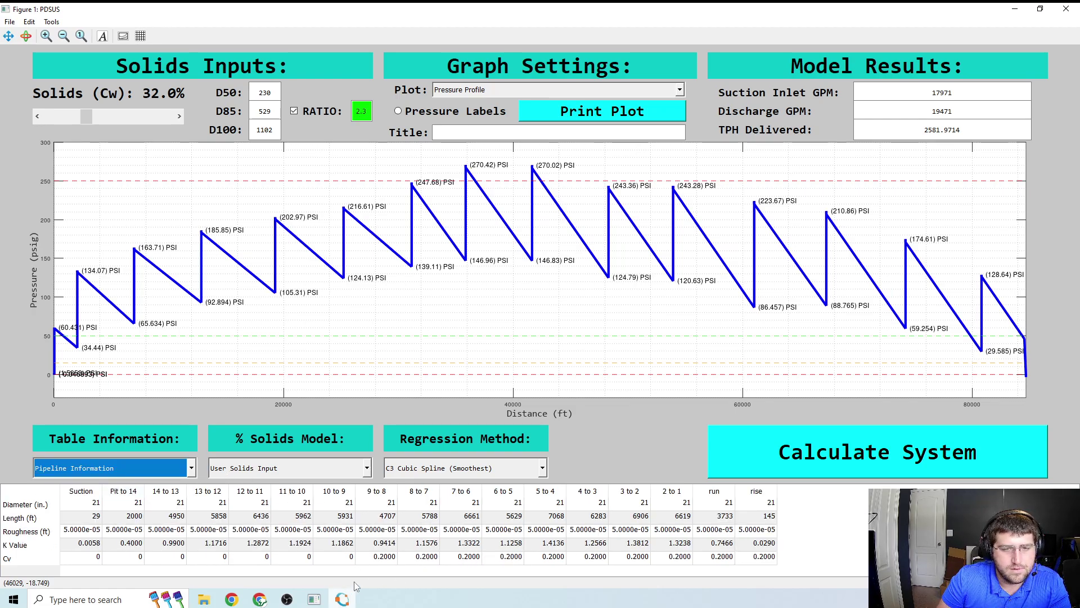
click(376, 557)
double_click(407, 562)
text(0)
key(Tab)
text(0)
key(Tab)
text(0)
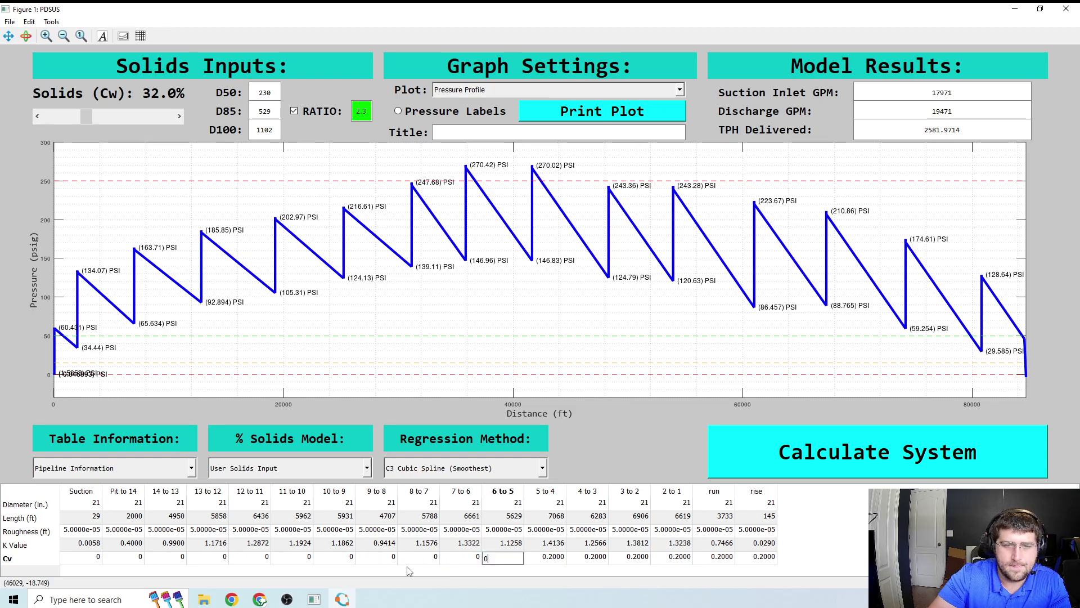
click(769, 465)
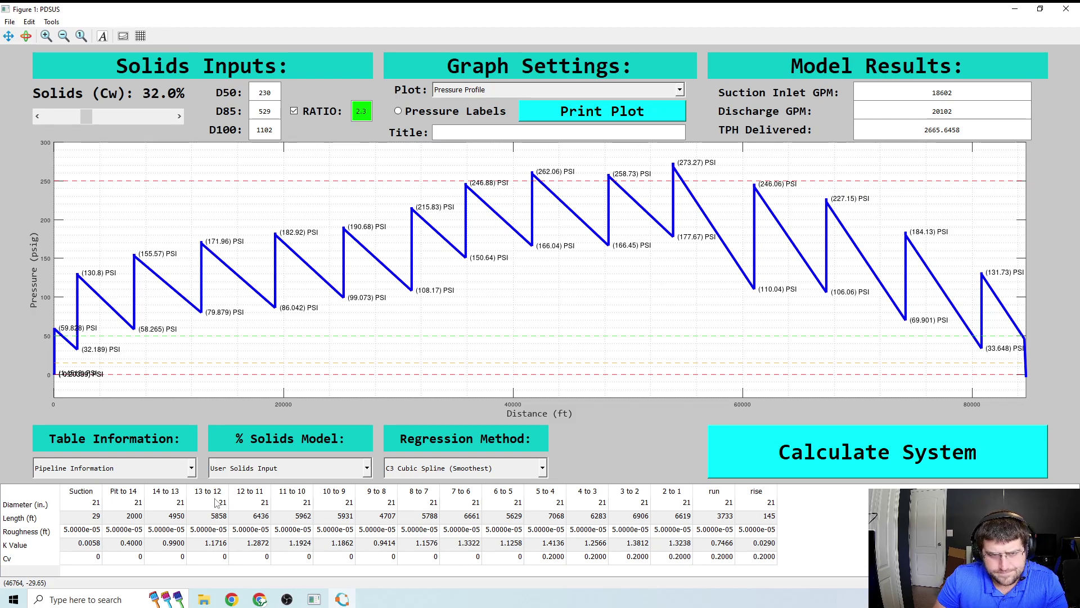
Step: Set the Cv of pipeline segments 5 to 4, 4 to 3 and 3 to 2 to 0
click(537, 559)
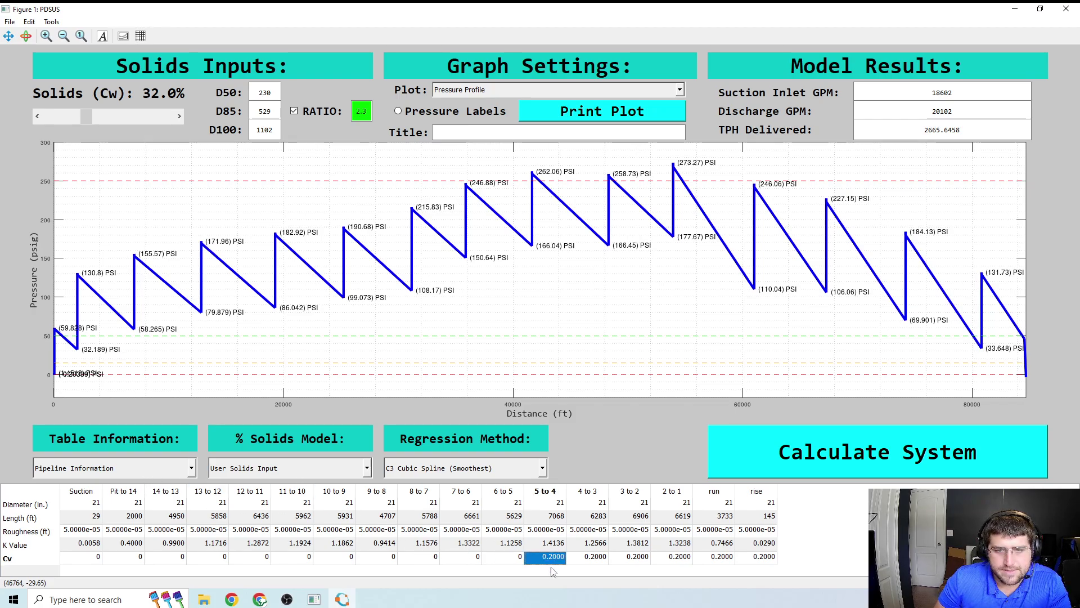
text(0)
key(Tab)
text(0)
key(Tab)
text(0)
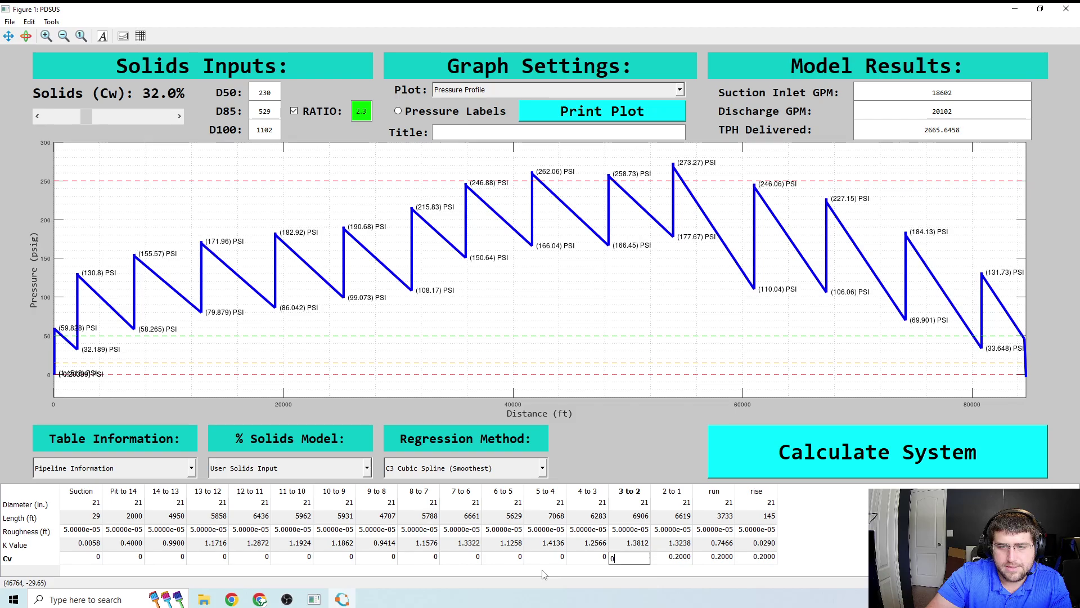
Step: Set the Cv of pumps mlp 4 and mlp 3 to 0 in the Pump Information table and recalculate the system
click(112, 467)
click(85, 487)
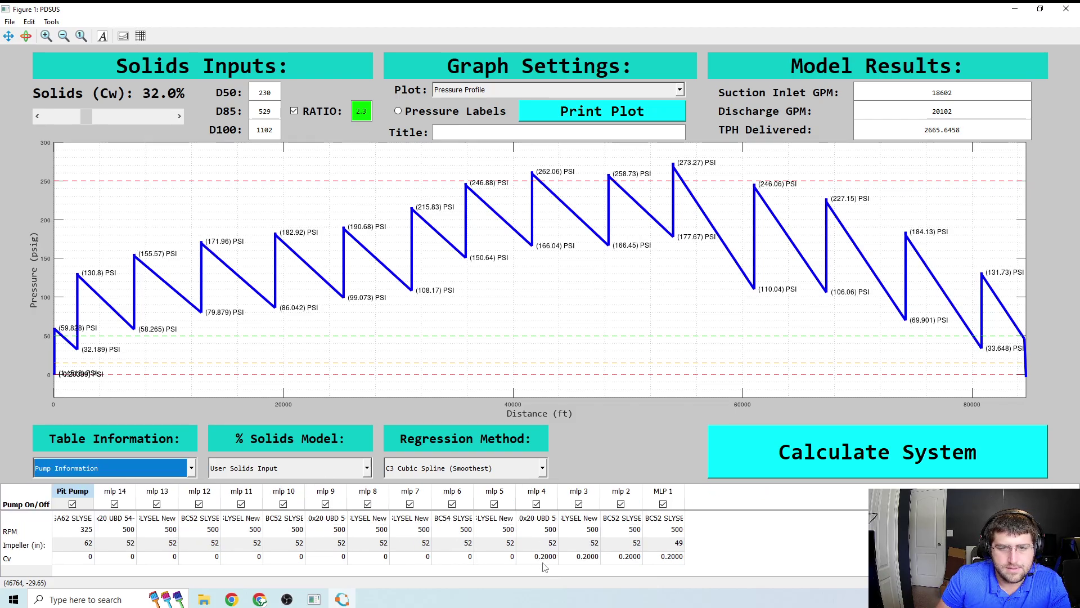
click(538, 560)
text(0)
key(Tab)
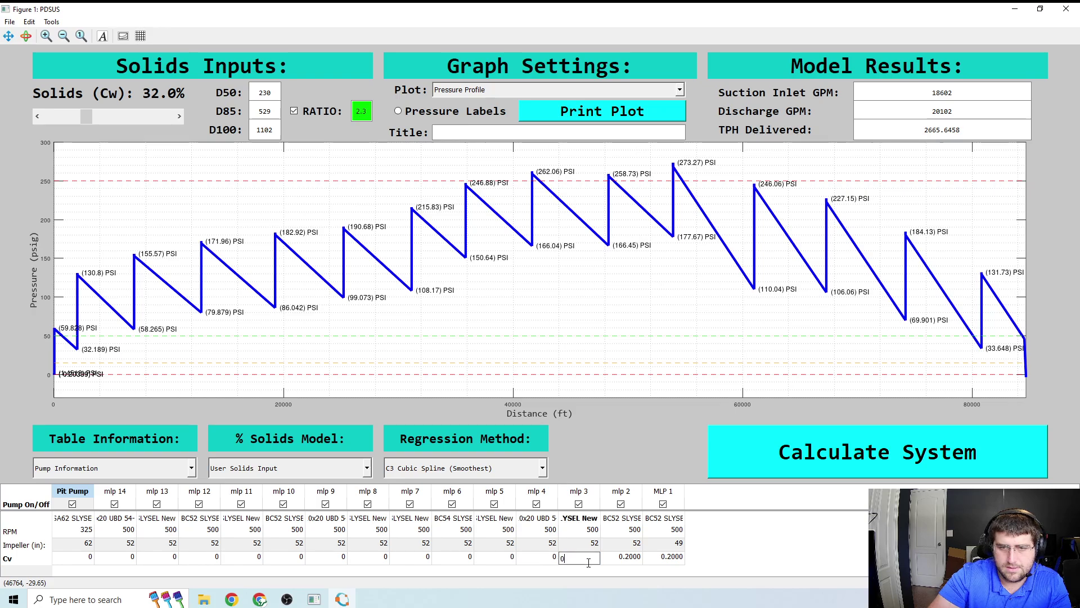
text(0)
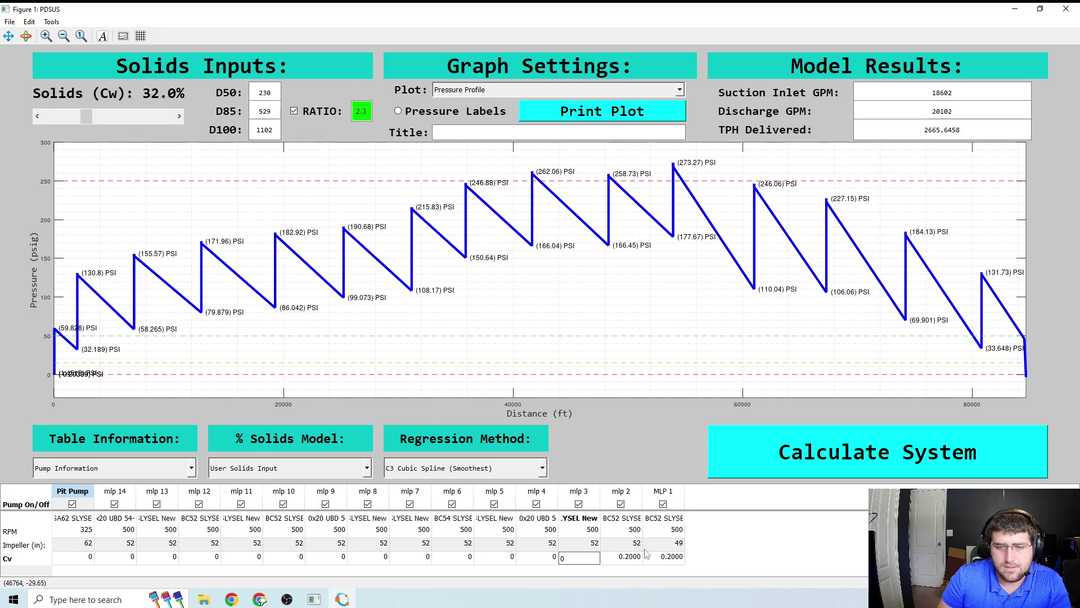
click(859, 453)
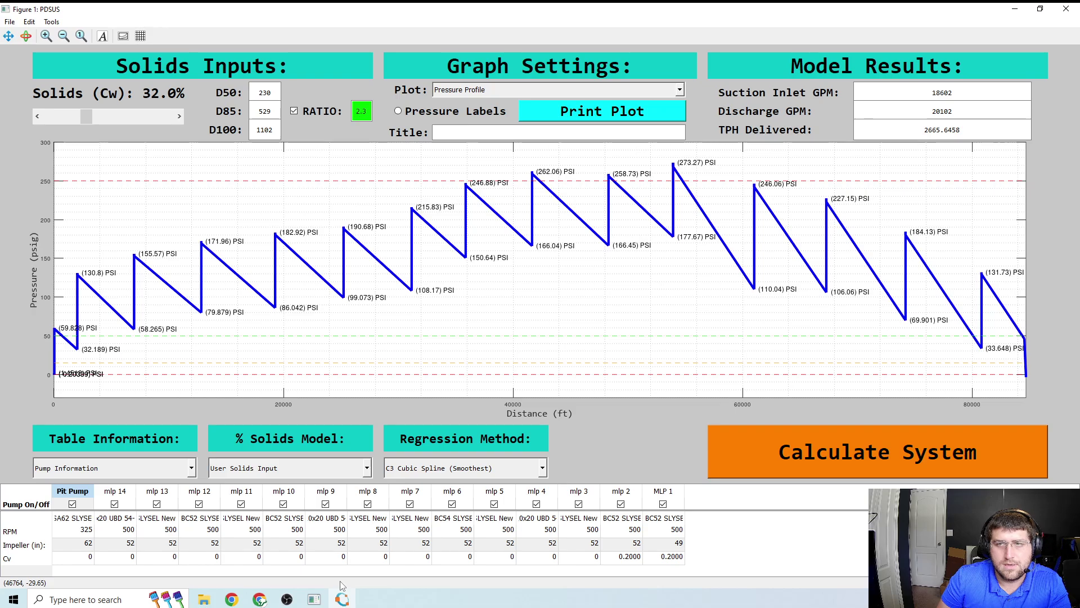
Step: Set the Cv of pumps mlp 2 and MLP 1 to 0
click(639, 561)
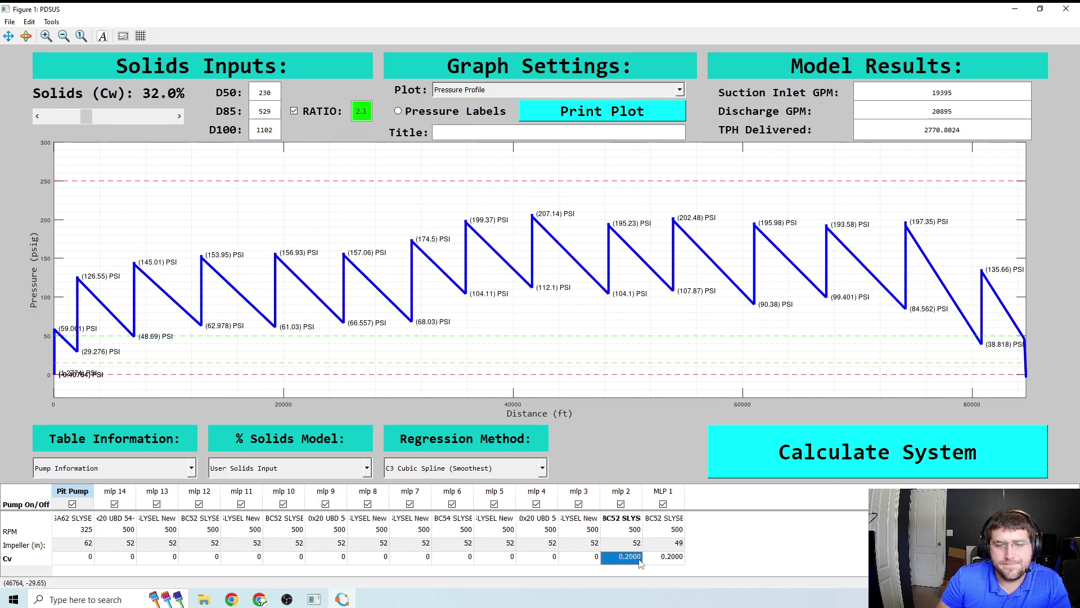
text(0)
key(Tab)
text(0)
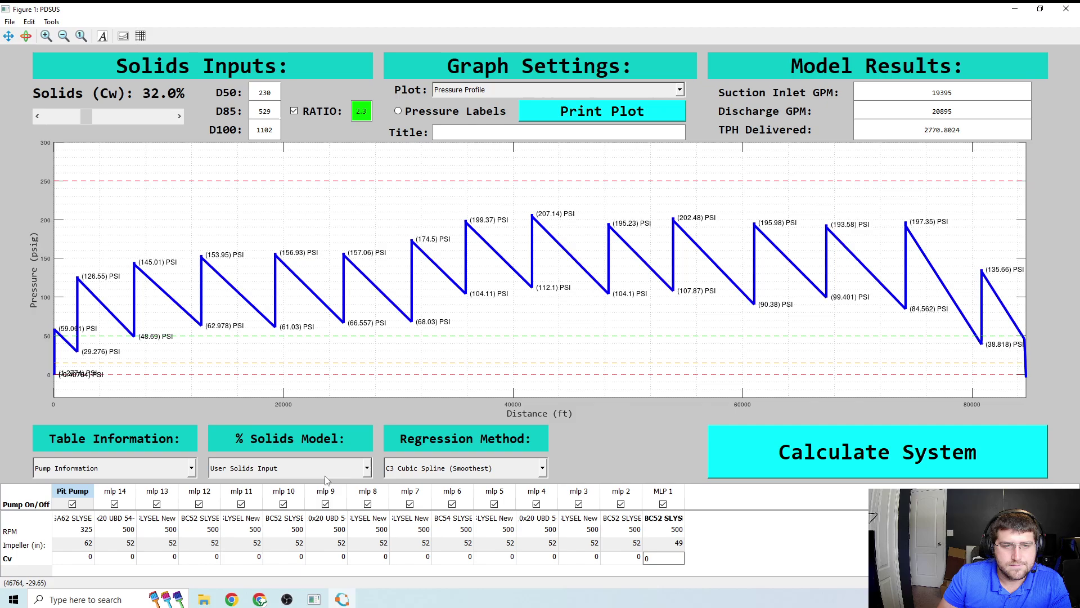
Step: Set the Cv of the 2 to 1, run and rise segments to 0 in the Pipeline Information table and recalculate the system
click(134, 470)
click(131, 471)
click(121, 492)
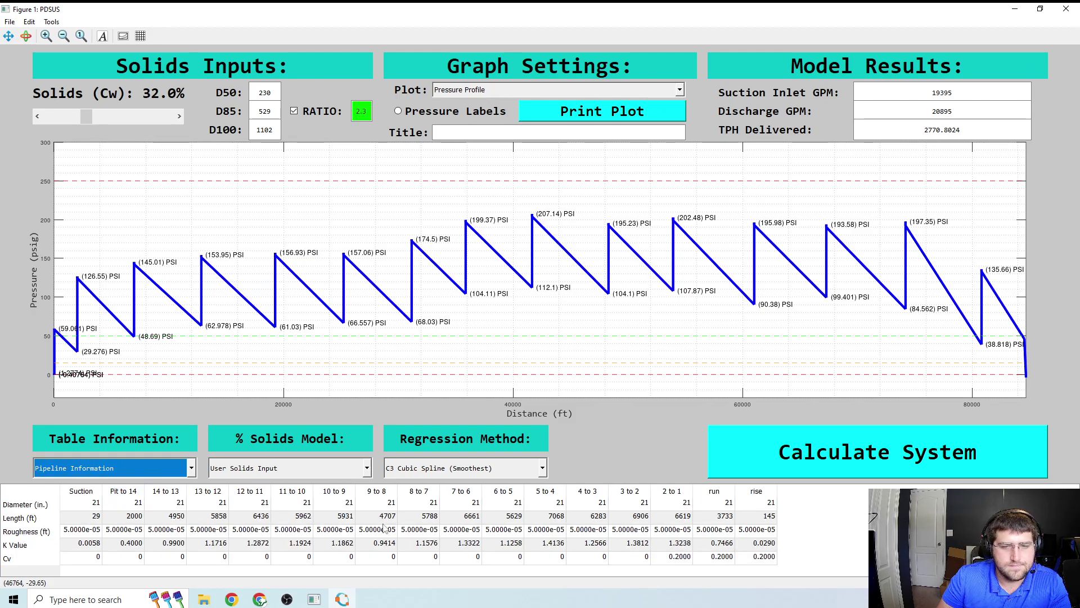
click(664, 560)
text(0)
key(Tab)
text(0)
key(Tab)
text(0)
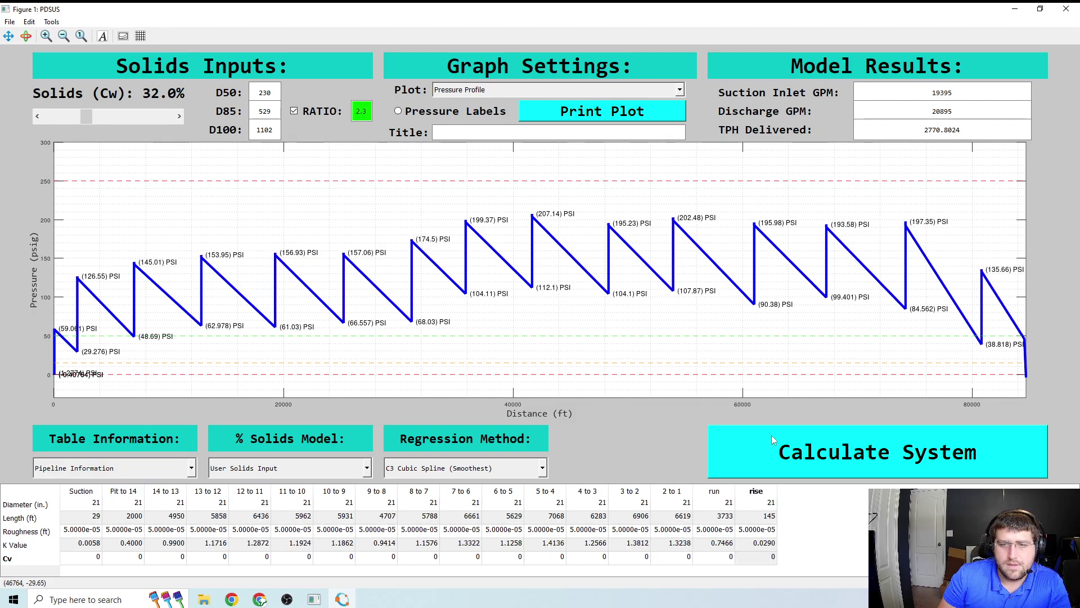
click(773, 440)
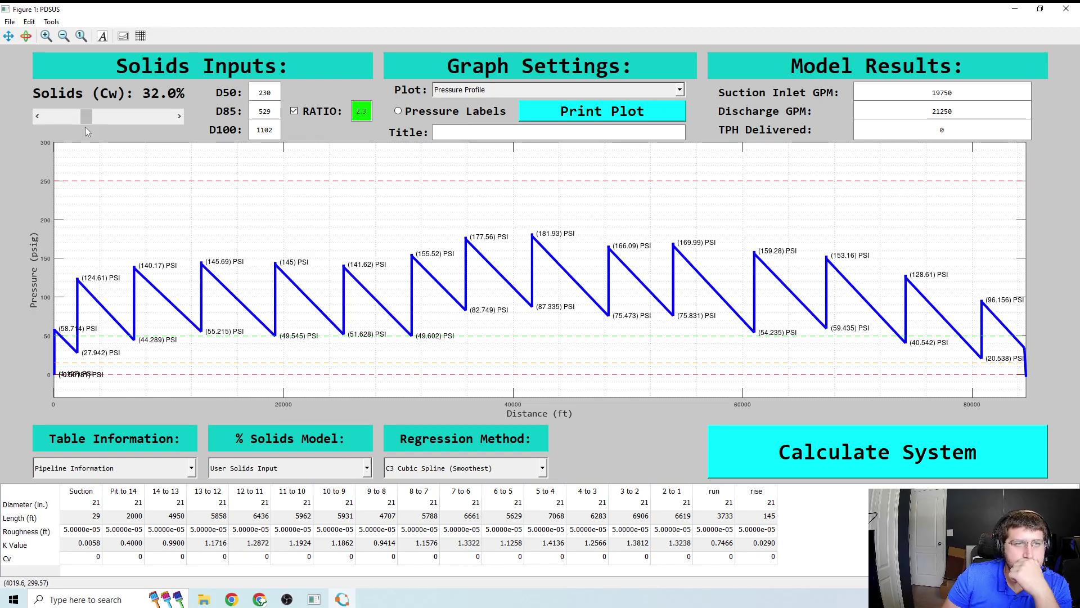
Step: Switch the solids model to Extrapolate Solids, lower the solids Cw to 0.0% and recalculate the system
click(261, 468)
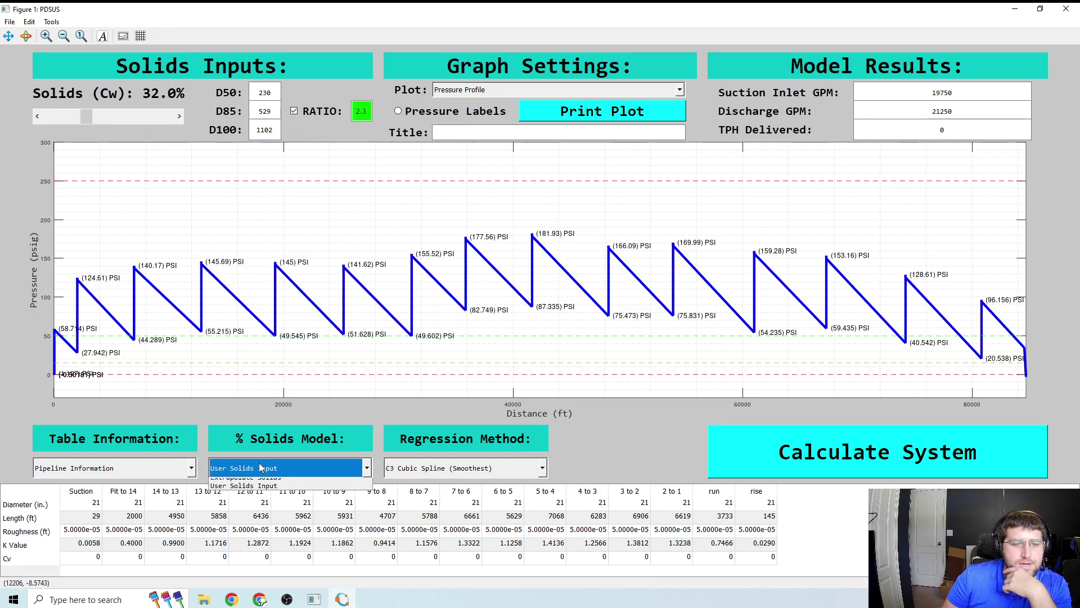
click(246, 478)
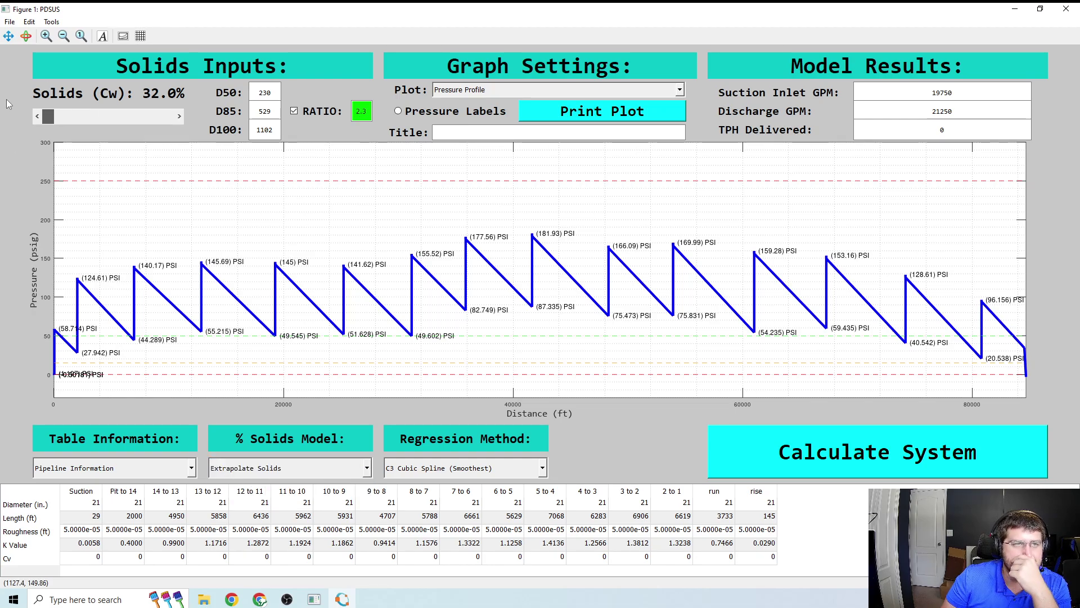
click(720, 440)
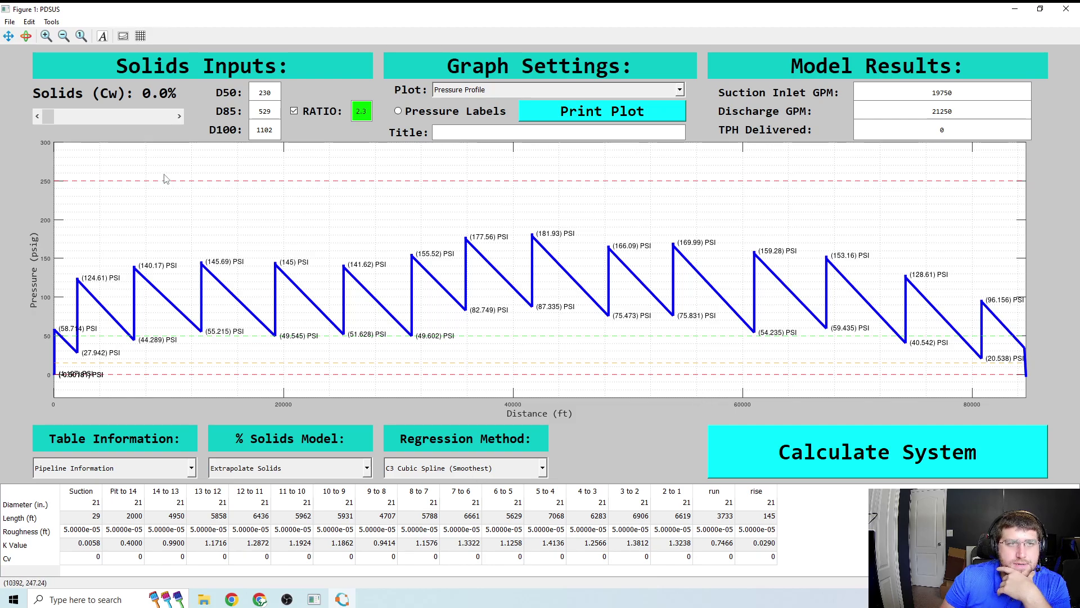
Step: Raise the solids Cw to 40.0% and recalculate the system
click(127, 117)
click(126, 117)
click(126, 117)
click(127, 117)
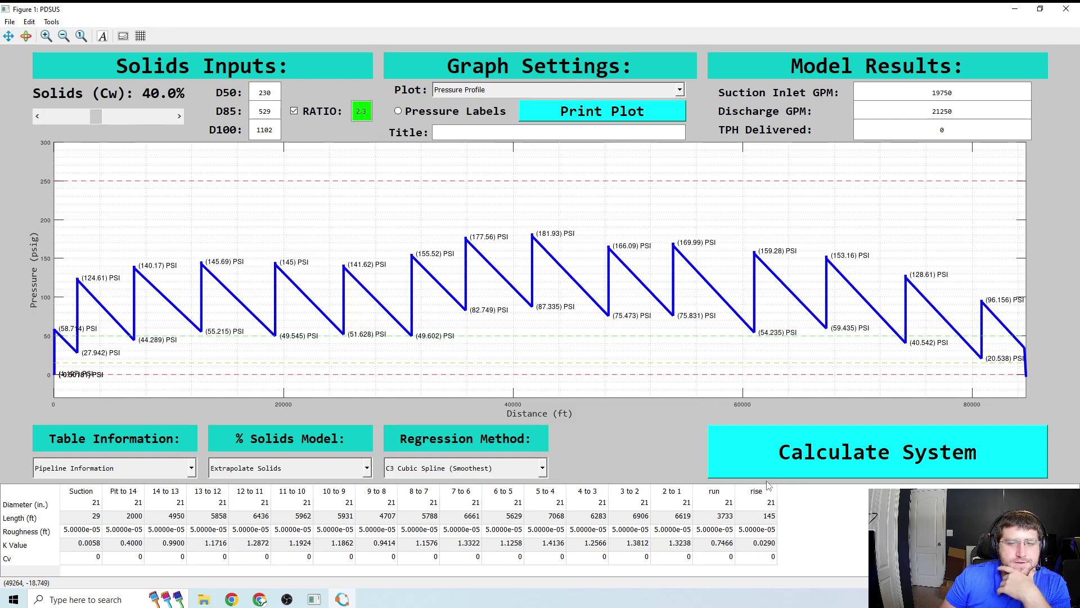
click(788, 459)
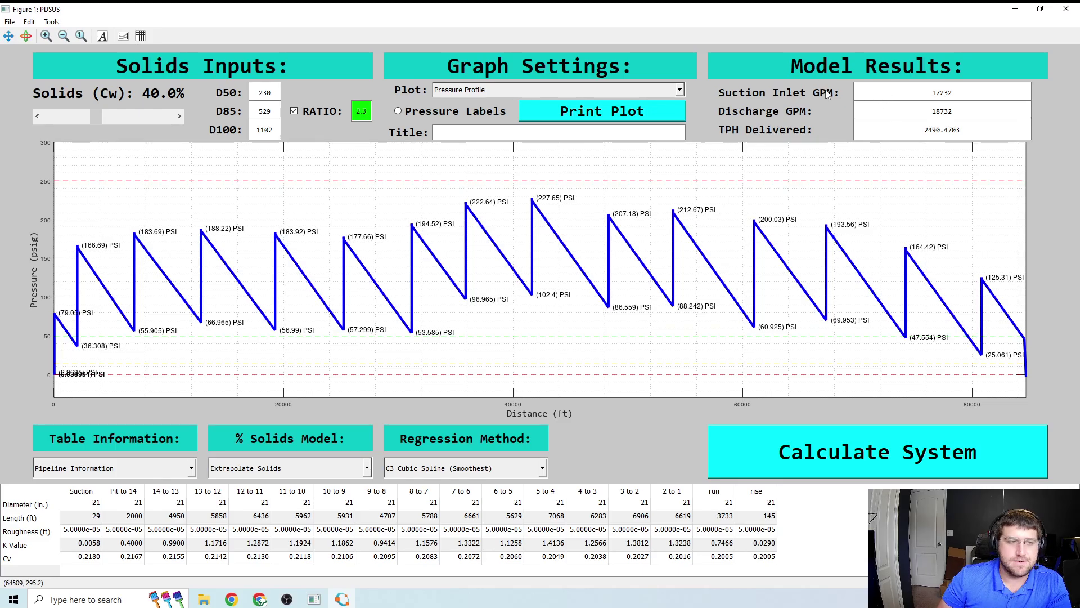
Step: Close the PDSUS figure window and run PDSUS again from the Octave console
click(1066, 9)
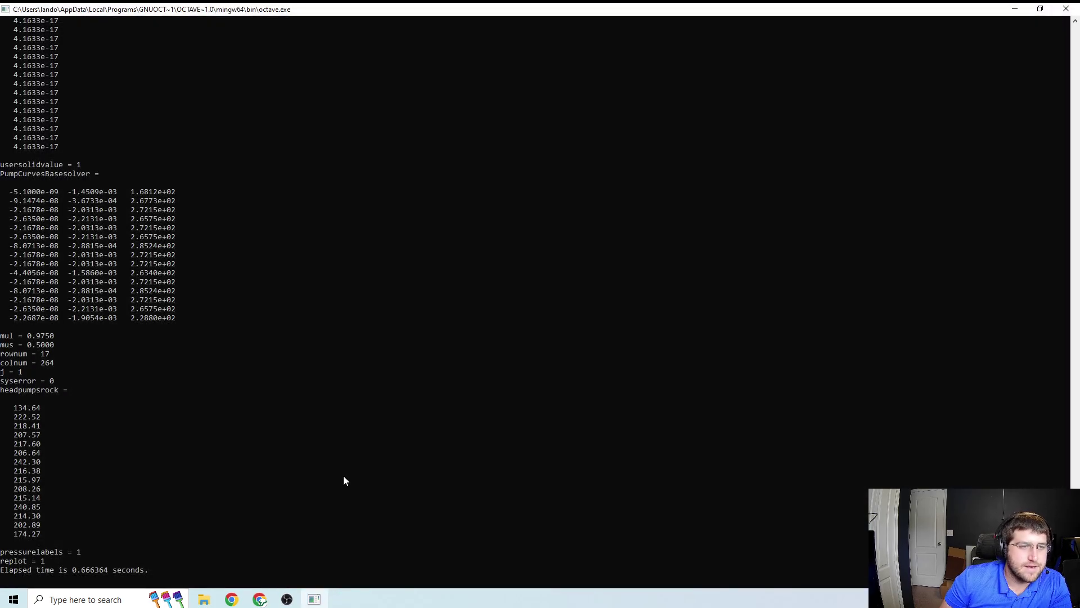
click(318, 516)
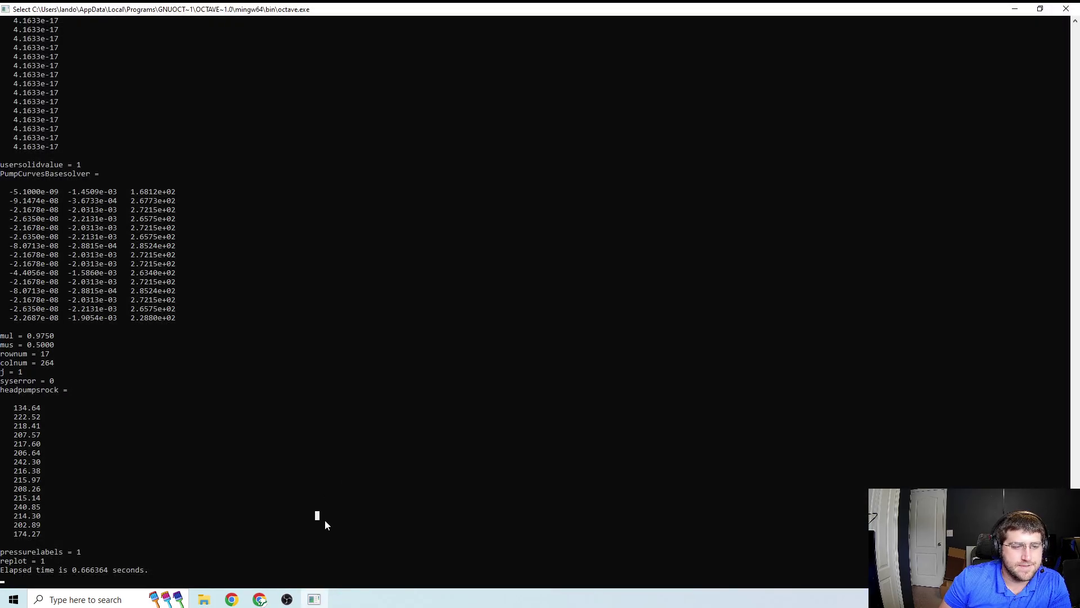
text(PDSUS)
key(Return)
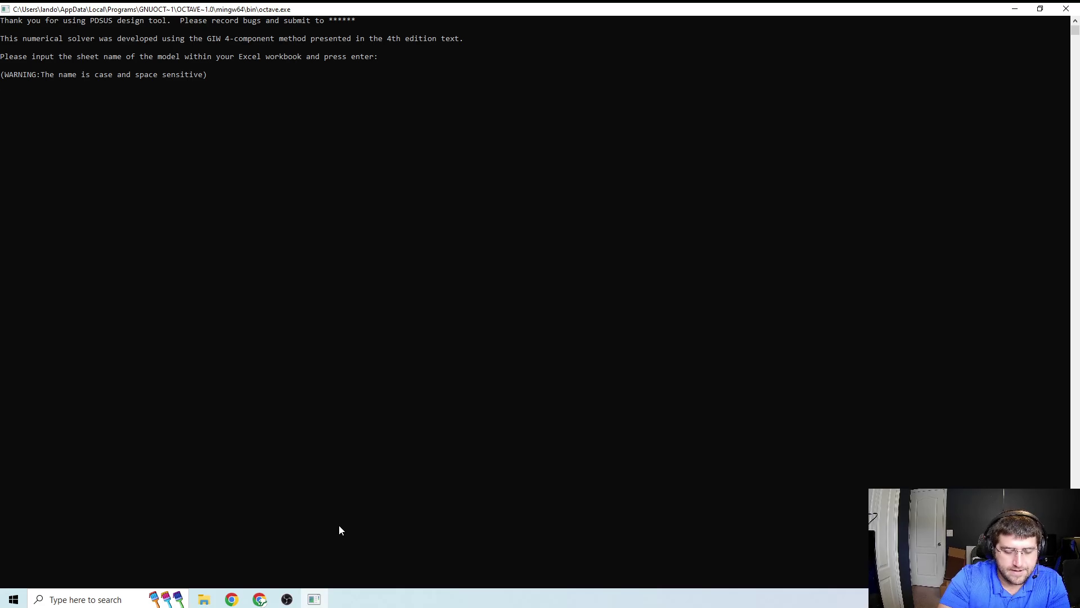
Step: Load the FEA model sheet into PDSUS and maximize the resulting figure window
text(FEA)
key(Return)
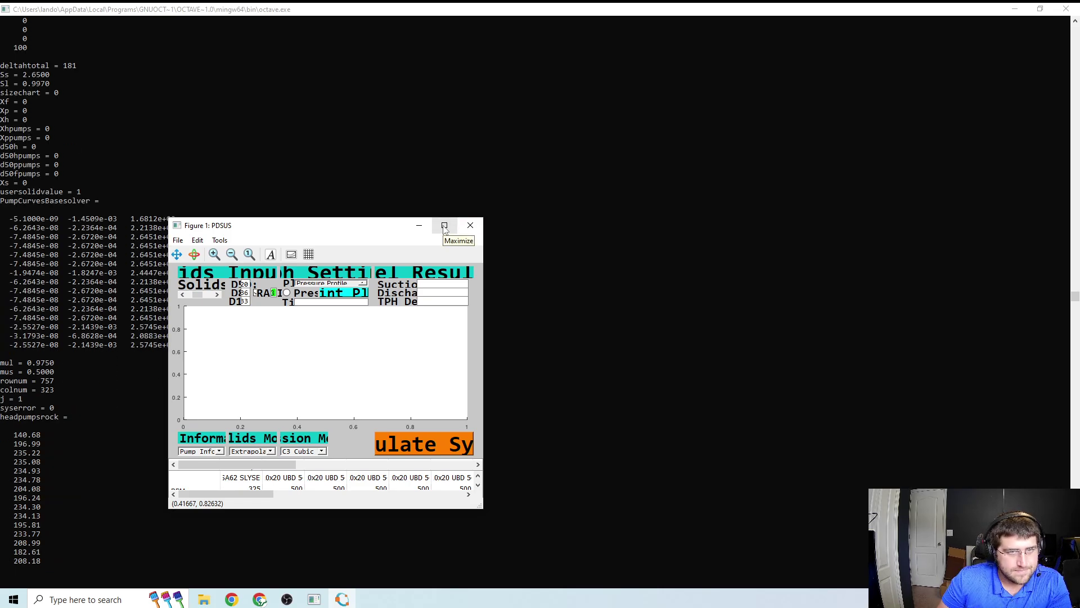
click(444, 226)
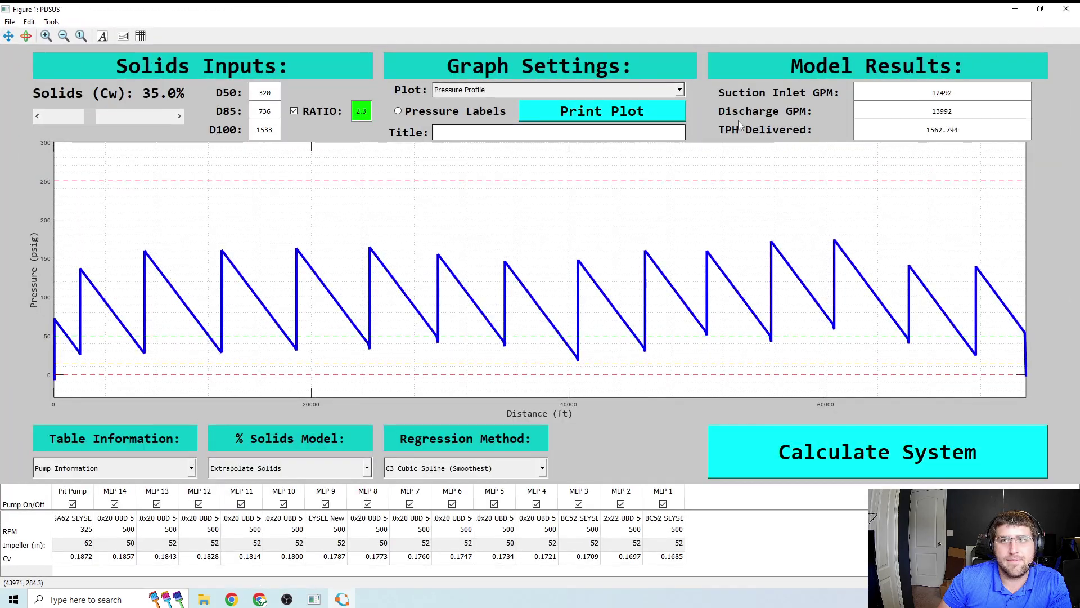
Step: Show the Pipeline Information table and look through the lengths and properties of the pipe segments
click(146, 469)
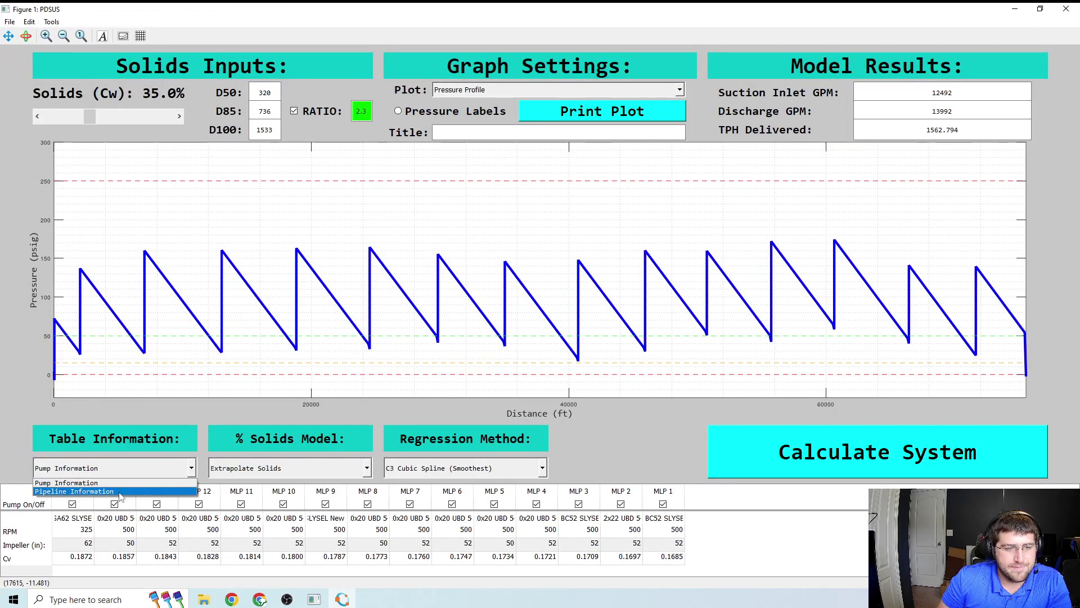
click(129, 491)
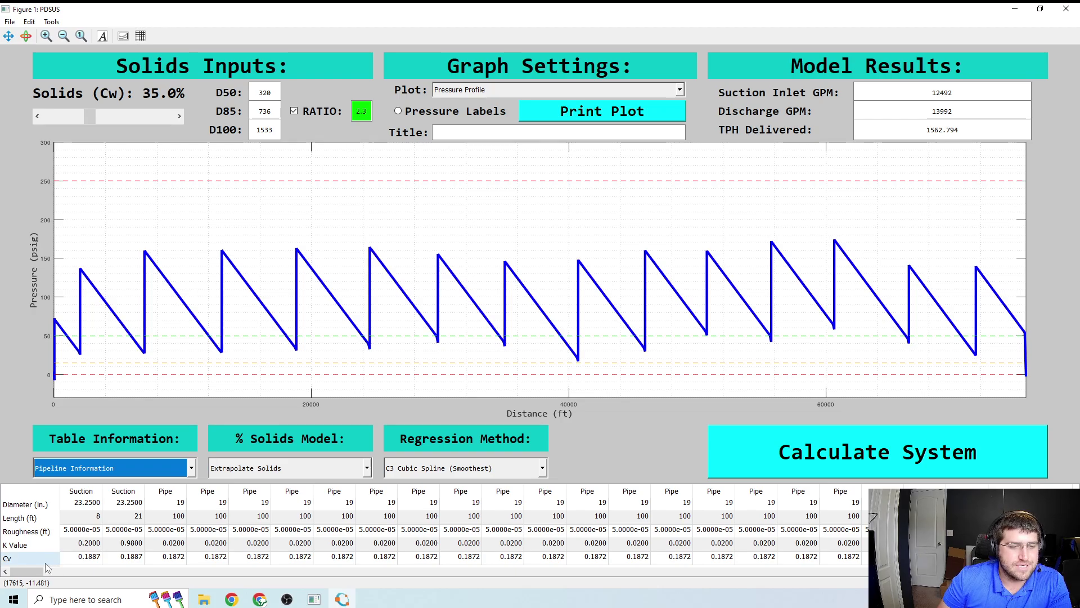
click(209, 517)
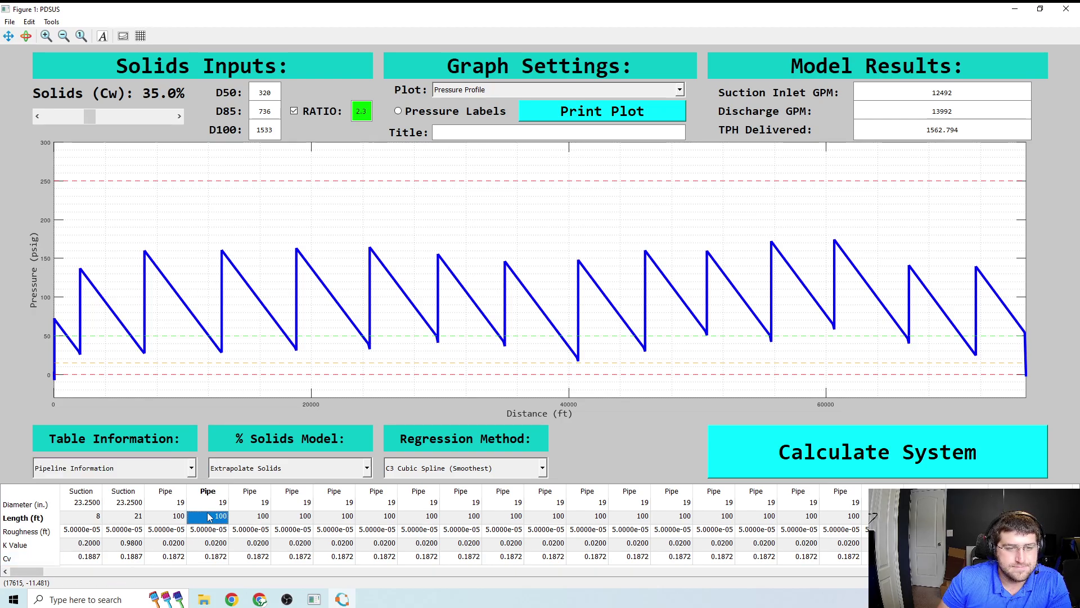
click(185, 572)
drag(186, 572, 13, 563)
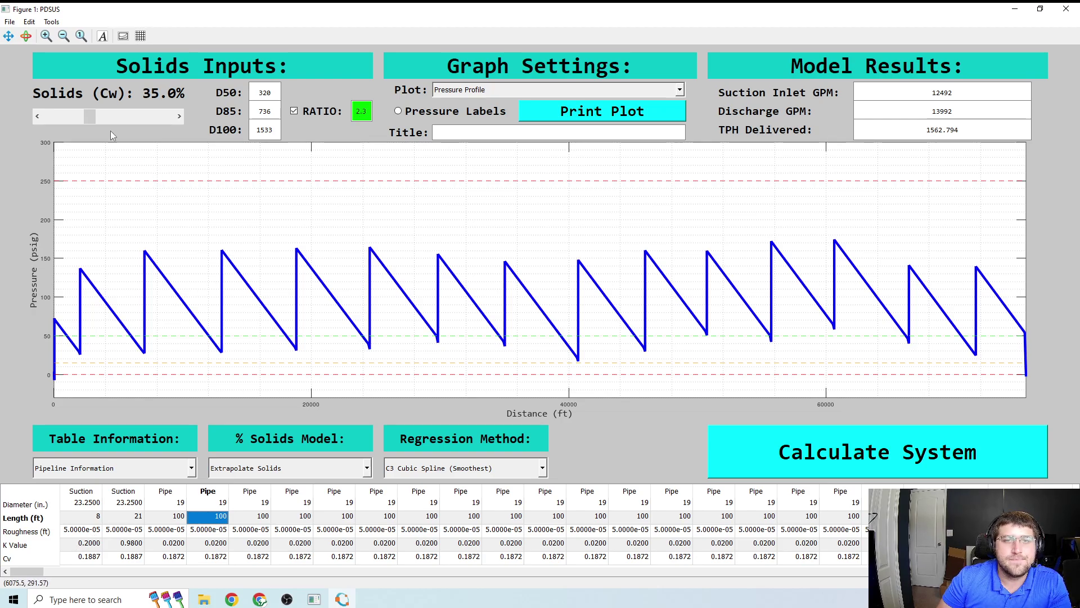
Step: Lower the solids Cw to 25.0% and check the suction inlet and discharge GPM results
click(72, 116)
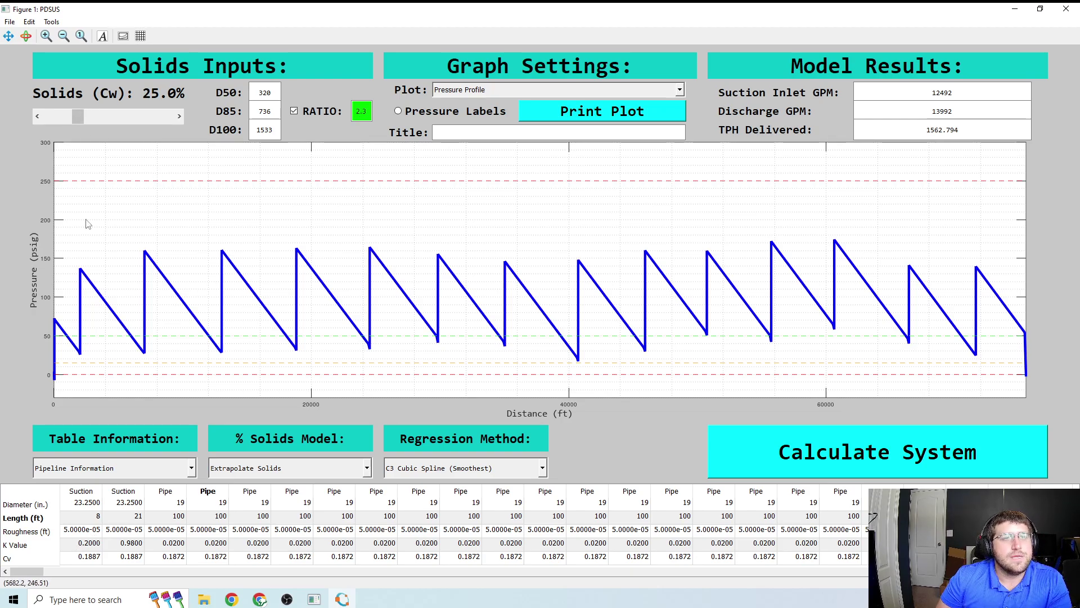
click(76, 116)
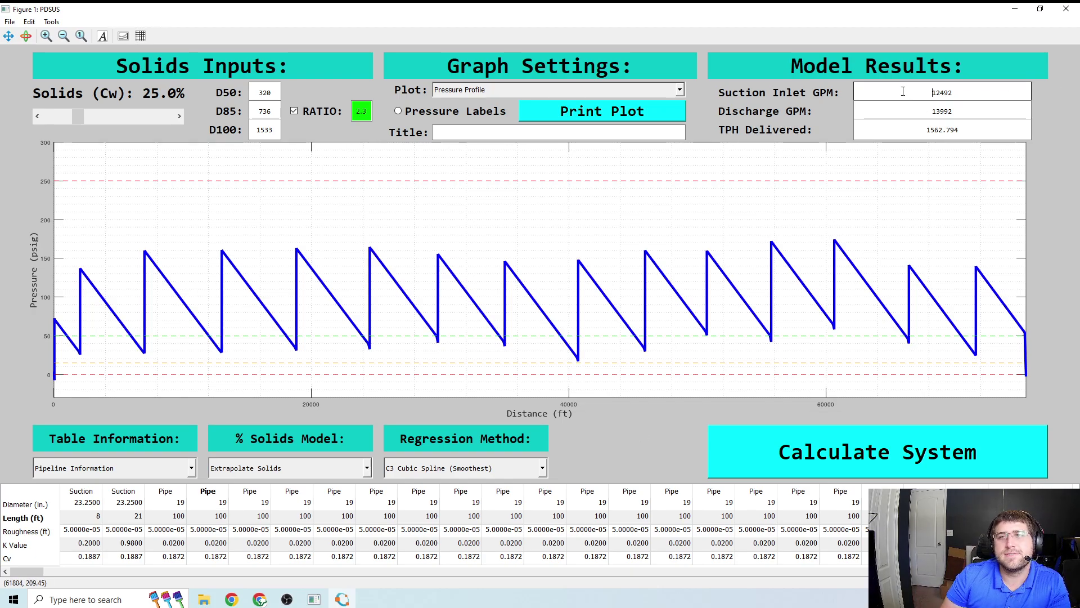
drag(903, 91, 956, 94)
click(953, 110)
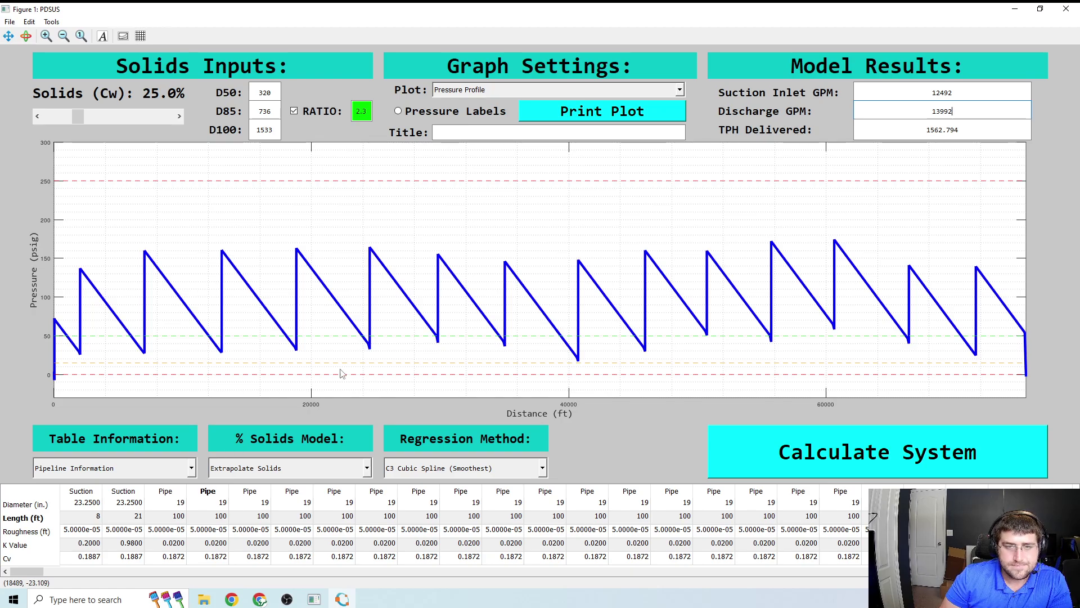
Step: Switch the table back to Pump Information and recalculate the system
click(286, 471)
click(206, 438)
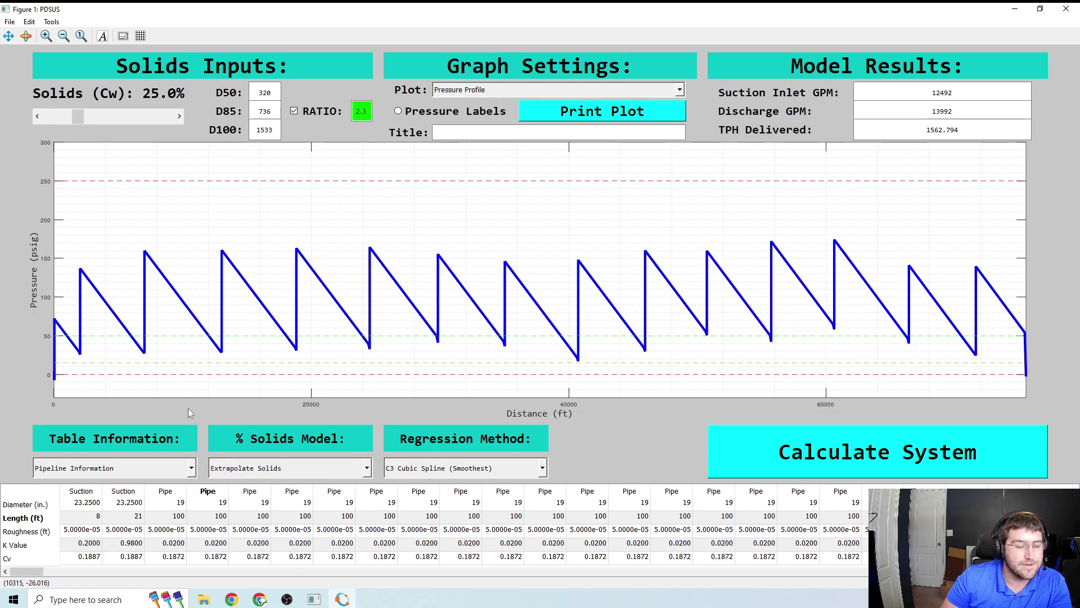
click(181, 468)
click(66, 483)
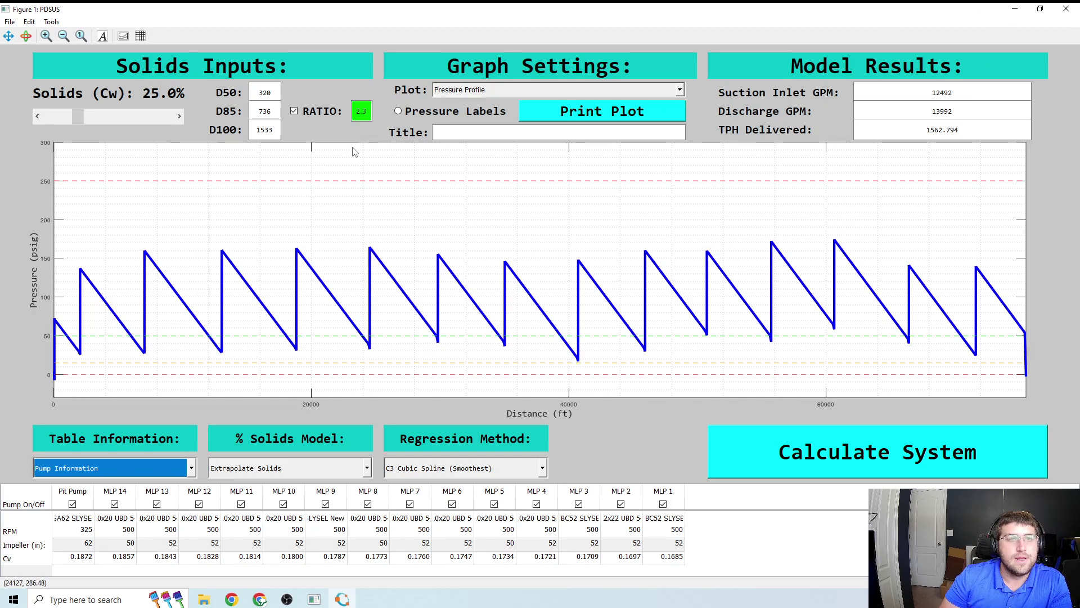
click(766, 454)
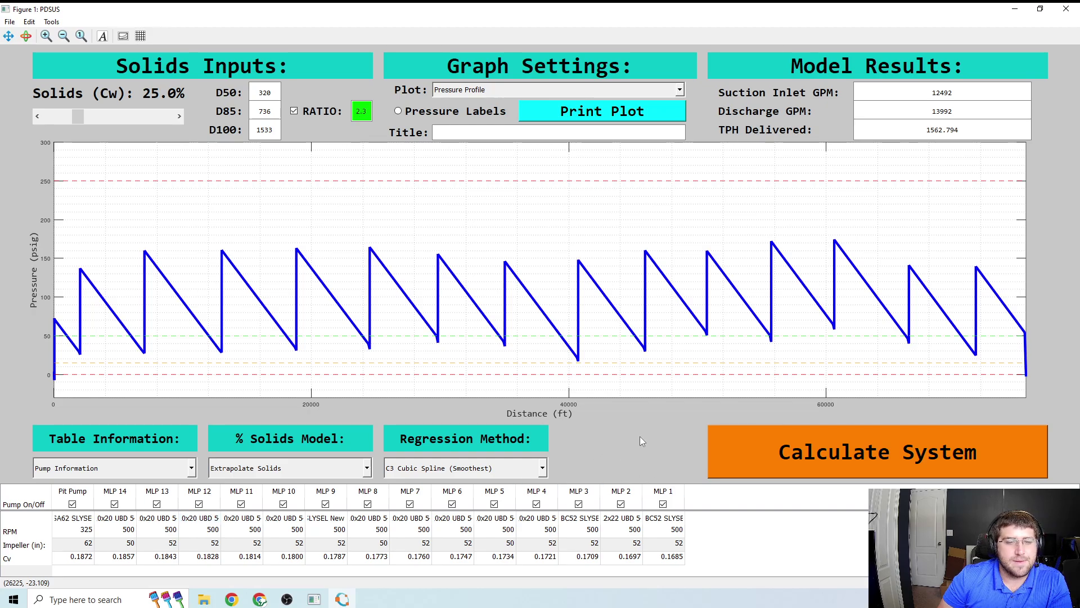
Step: Check the solver output in the Octave console, then close the PDSUS figure window
click(314, 601)
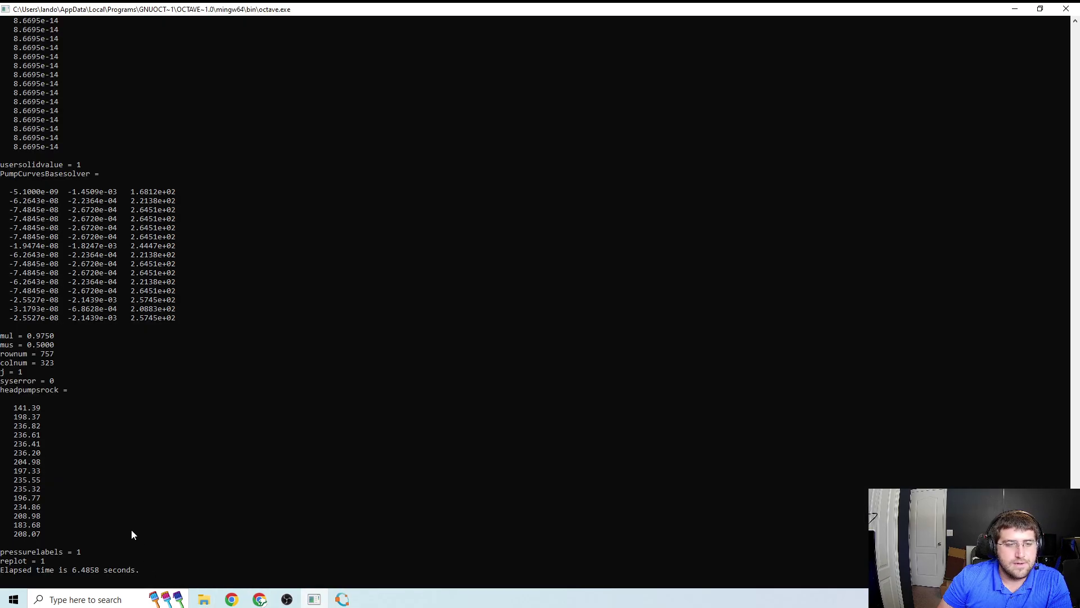
click(1015, 9)
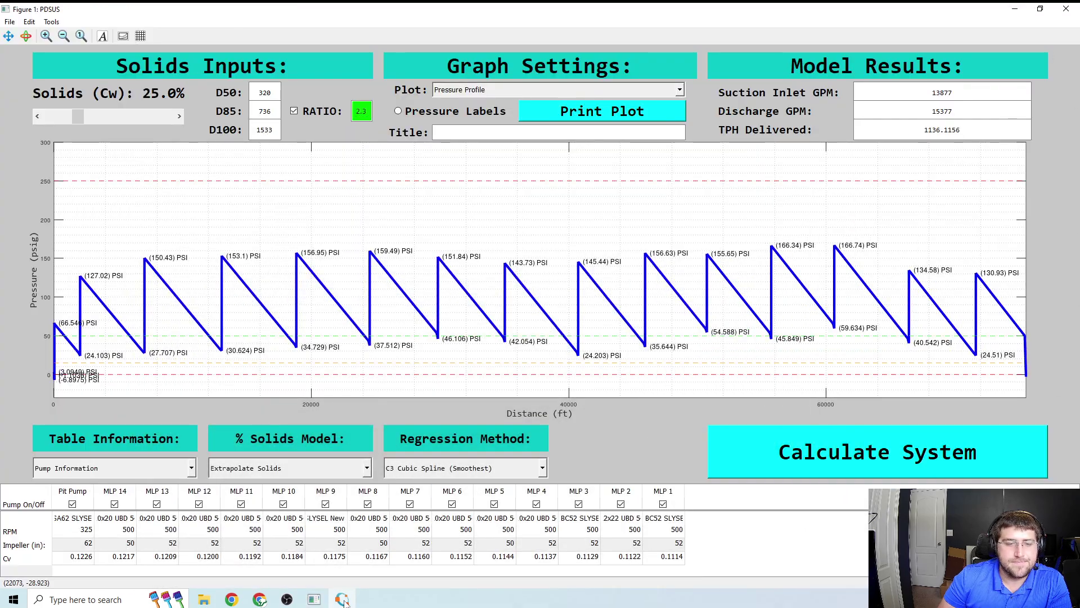
click(315, 600)
scroll(978, 286, up, 4)
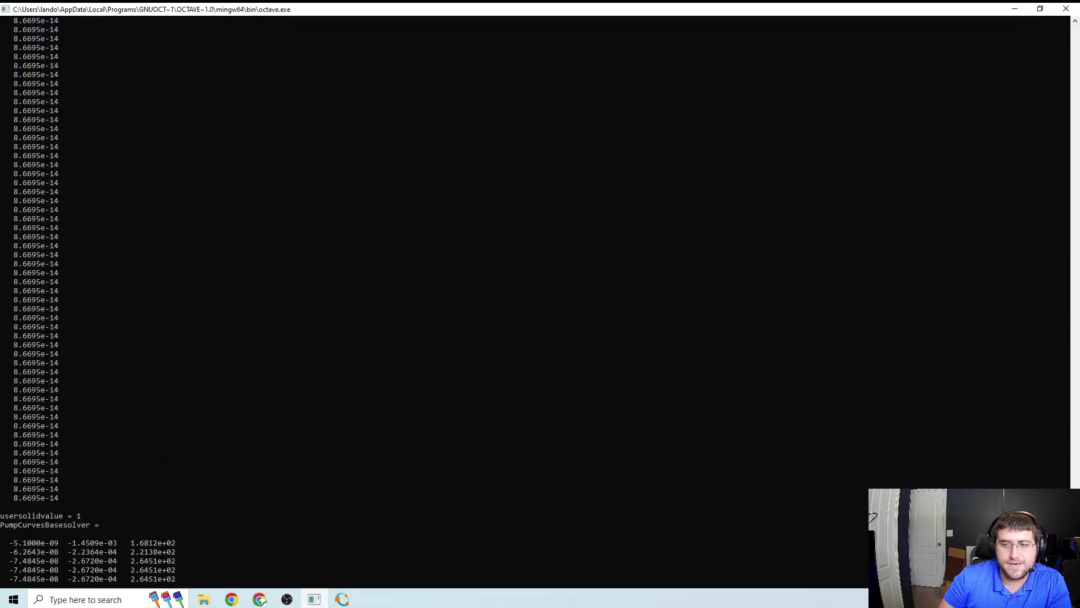
mouse_move(1075, 571)
mouse_down()
mouse_move(1076, 89)
mouse_move(1076, 576)
mouse_up()
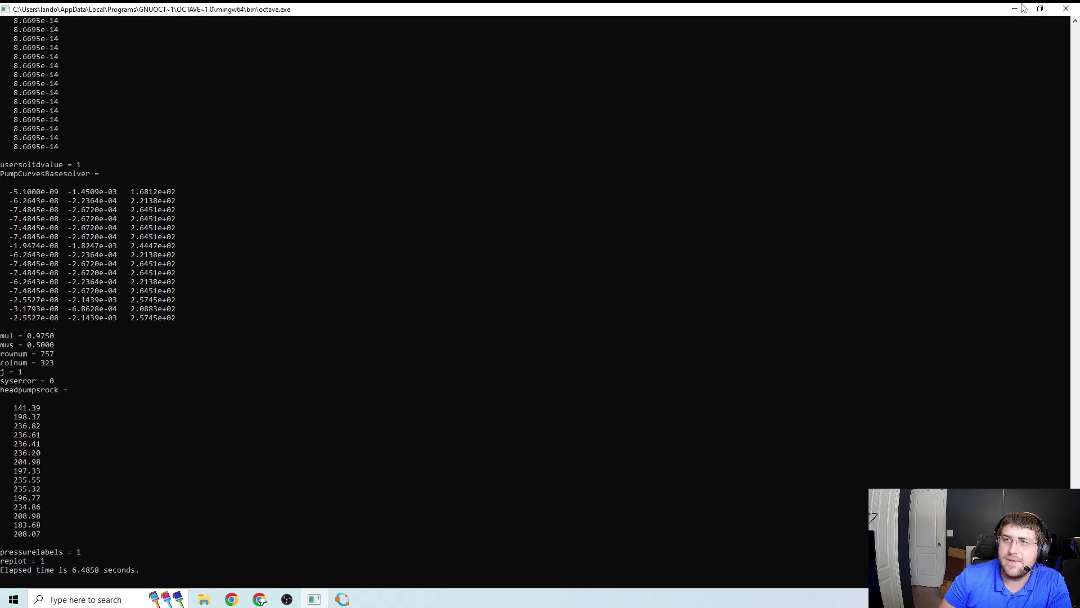
click(1020, 8)
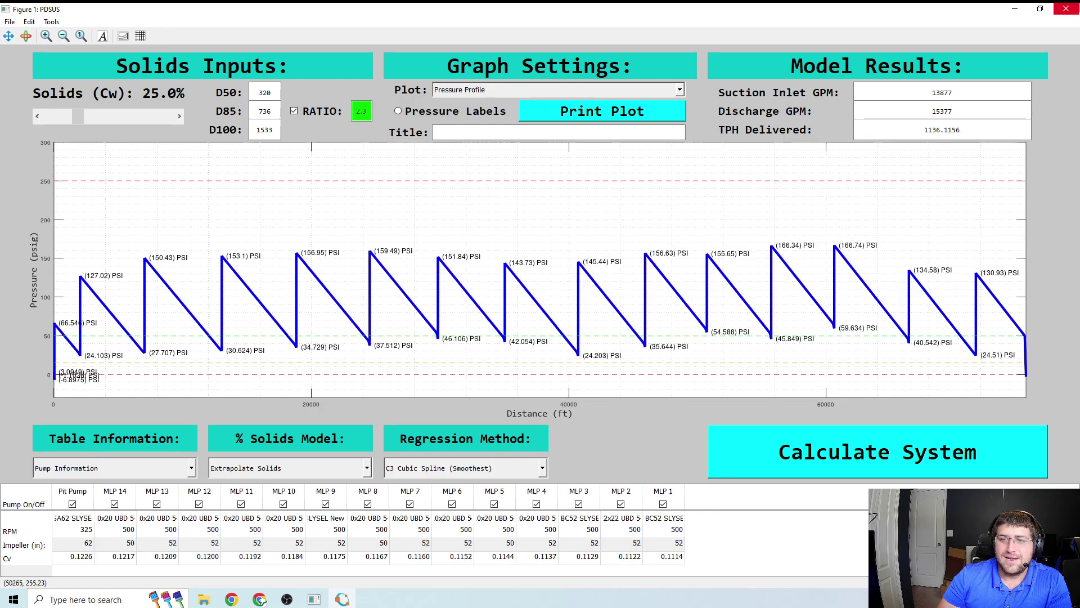
click(1066, 8)
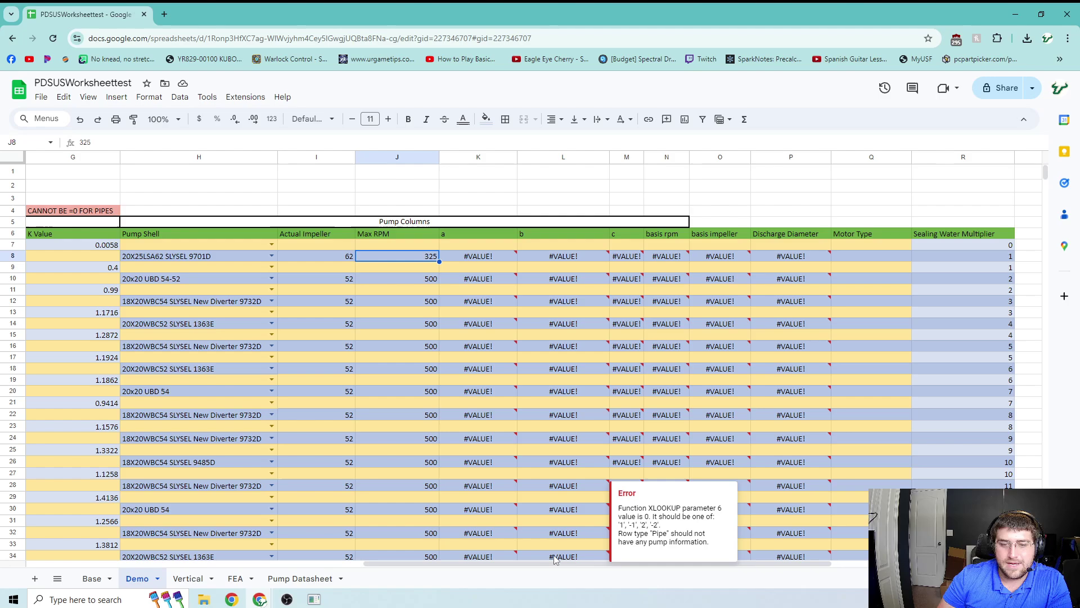
Step: Review the pipe and pump columns of the Demo sheet in the PDSUSWorksheettest spreadsheet from the suction row to the last row
drag(484, 564, 140, 568)
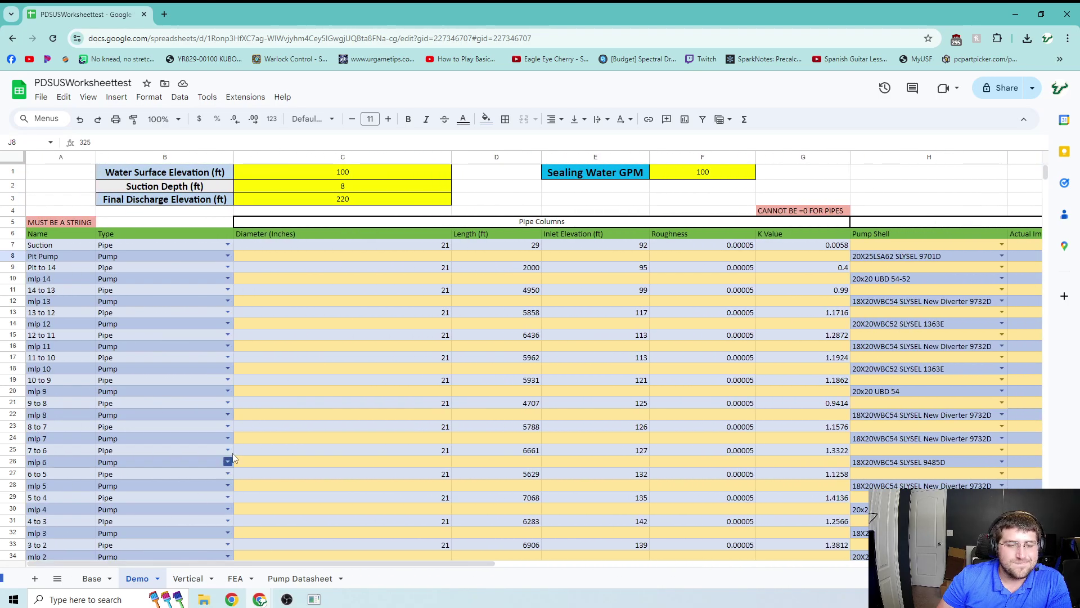
scroll(295, 473, down, 5)
scroll(327, 489, up, 5)
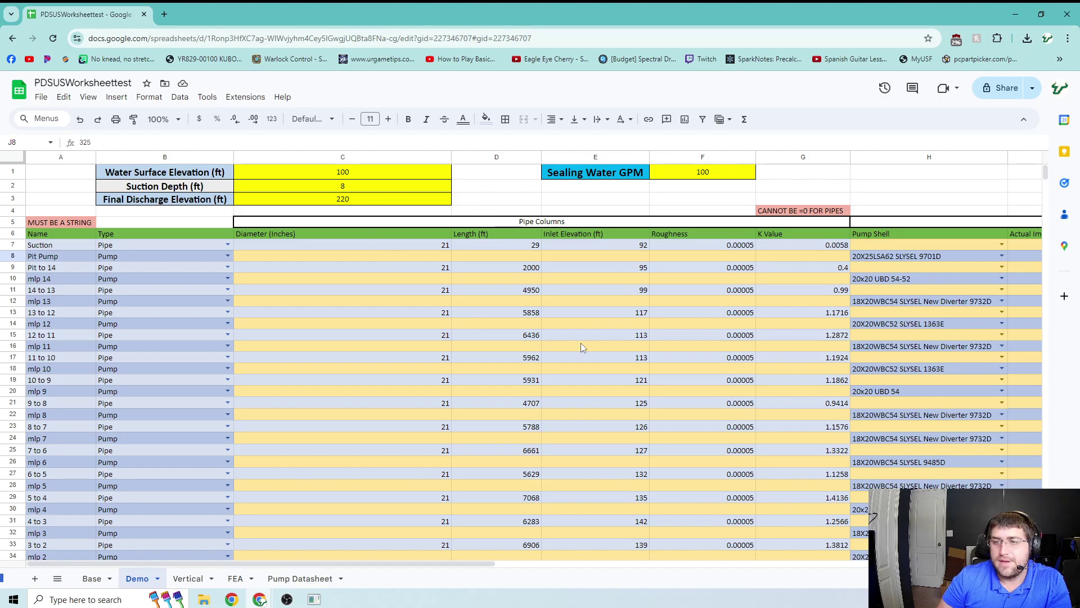
scroll(619, 382, down, 2)
drag(483, 563, 664, 564)
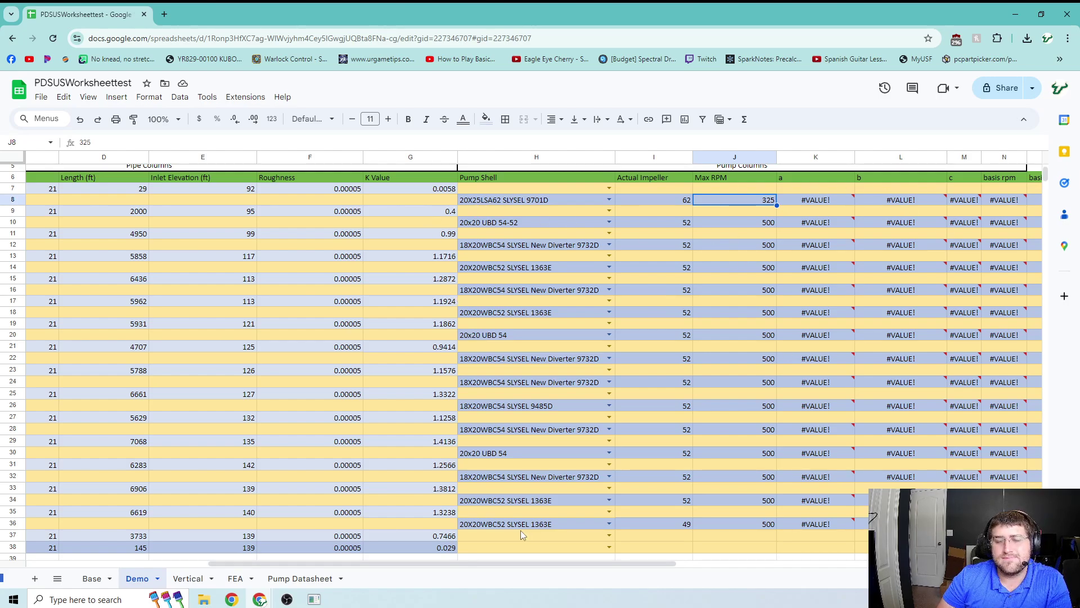
drag(487, 562, 648, 562)
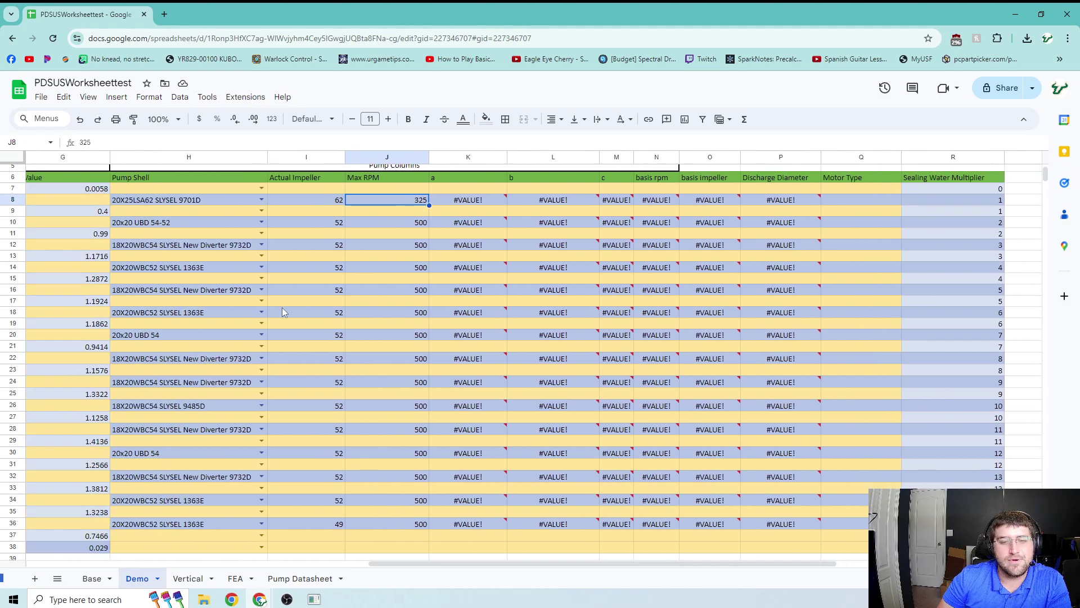
scroll(191, 271, down, 4)
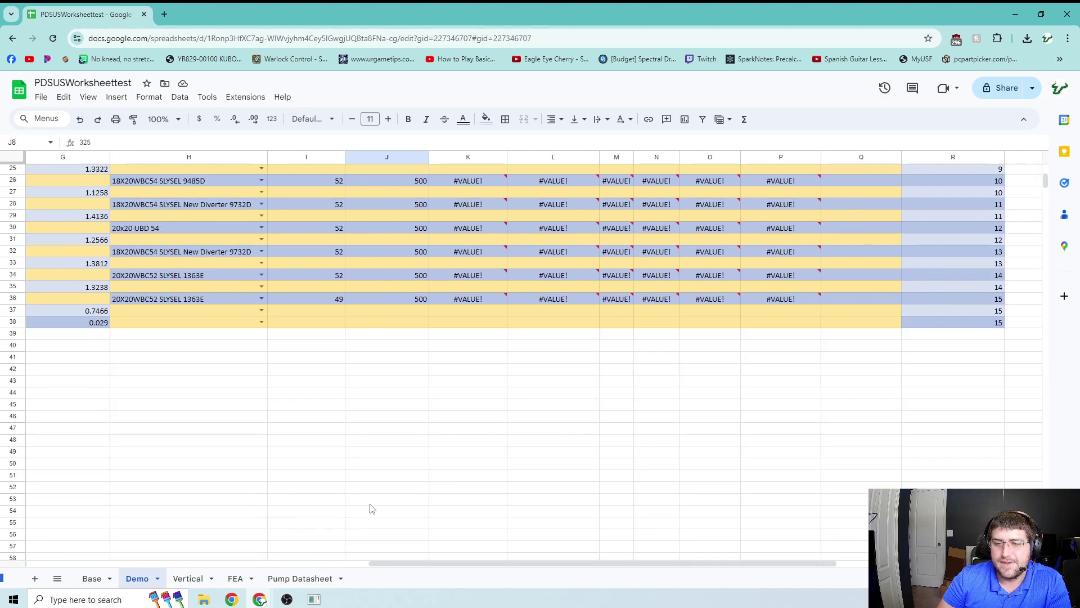
scroll(371, 508, up, 5)
drag(441, 563, 42, 565)
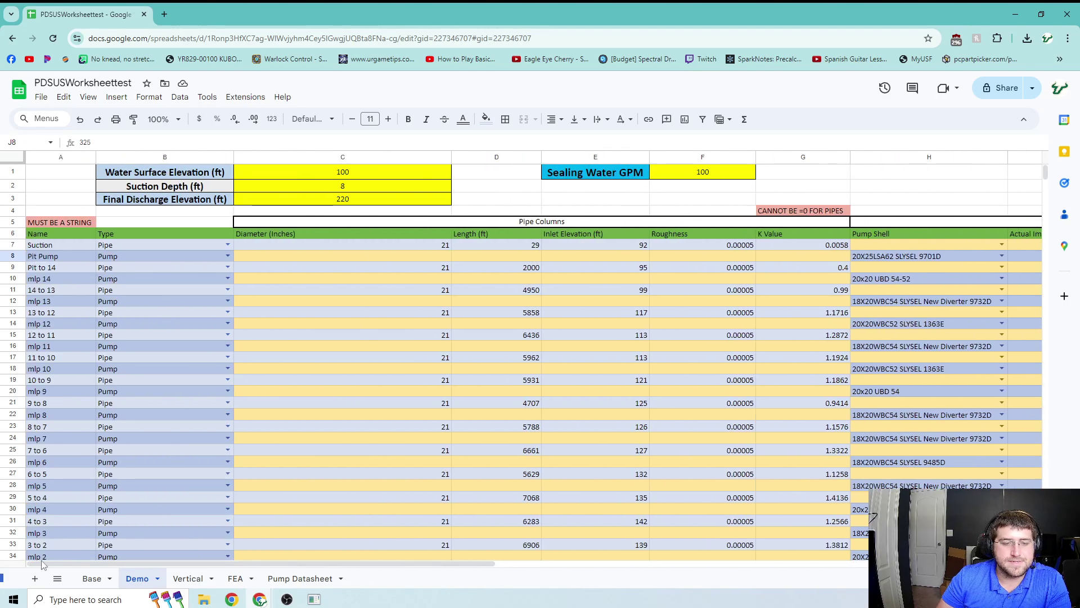
scroll(192, 483, down, 5)
scroll(285, 497, up, 5)
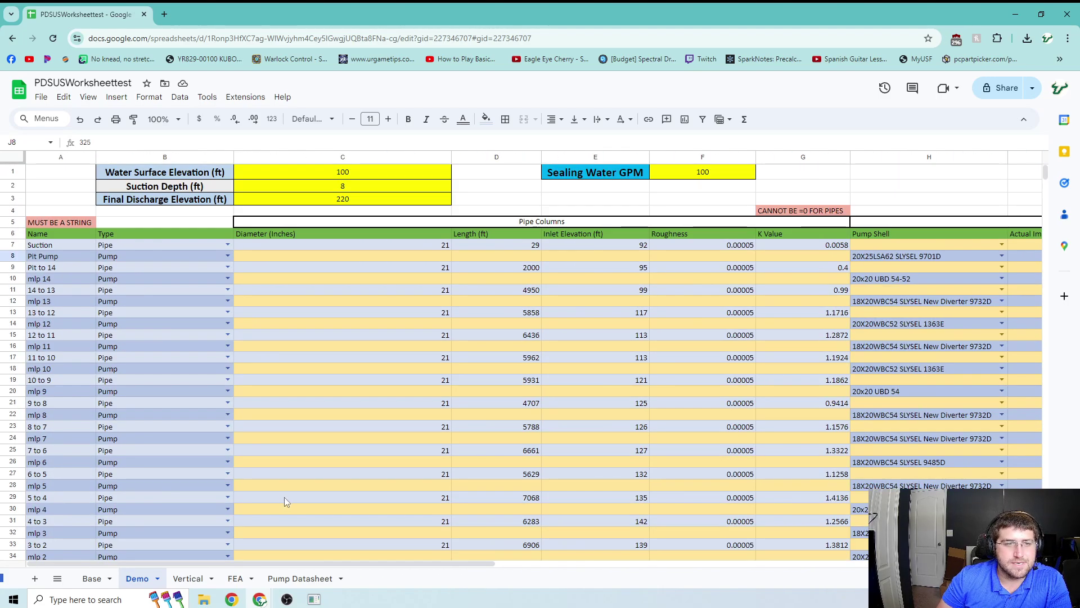
click(493, 195)
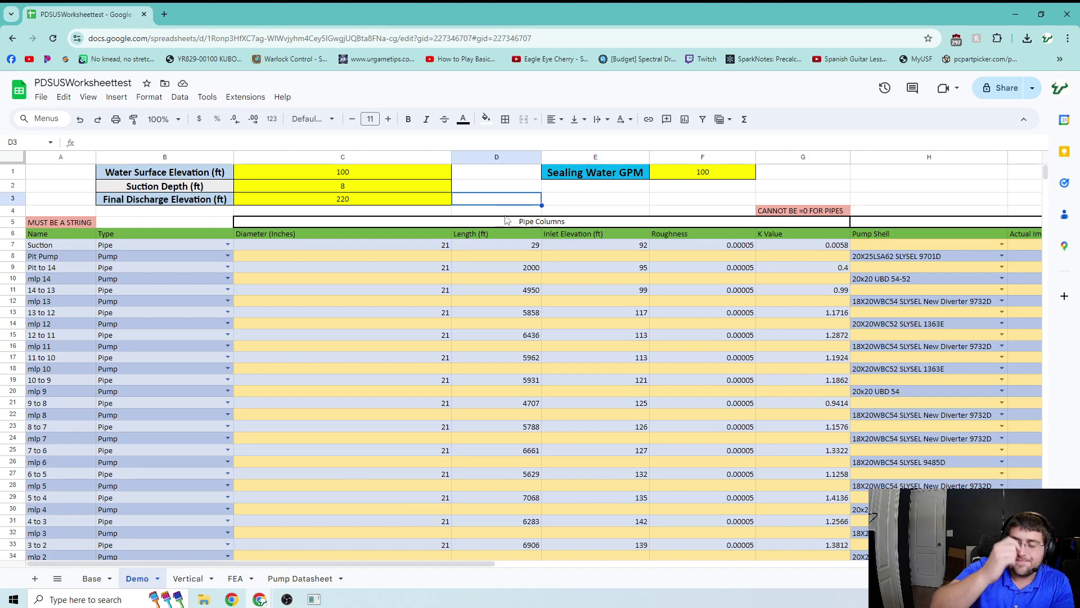
click(526, 176)
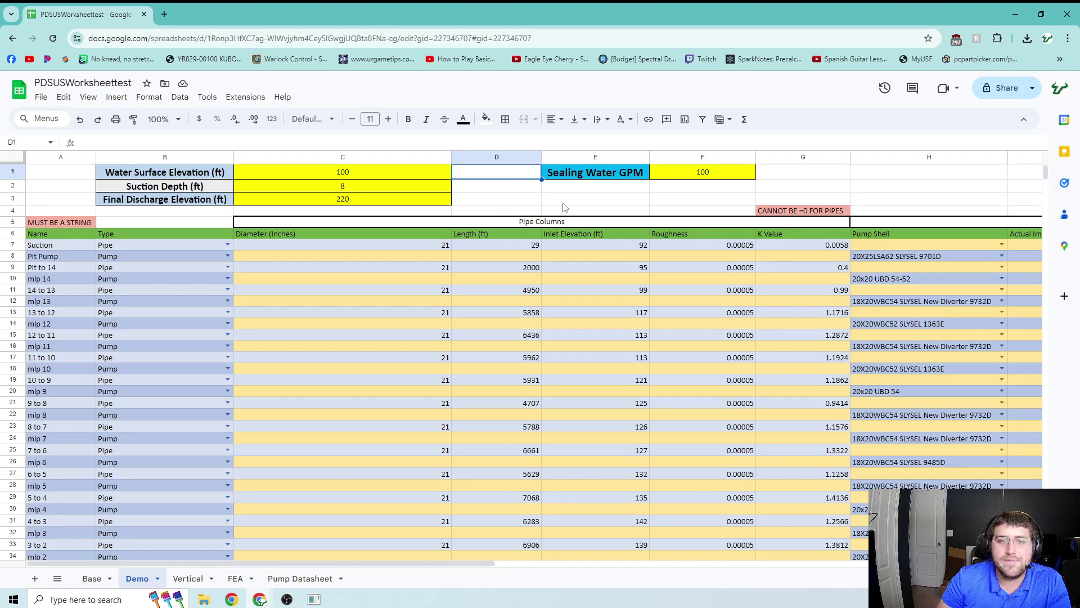
drag(656, 189, 506, 212)
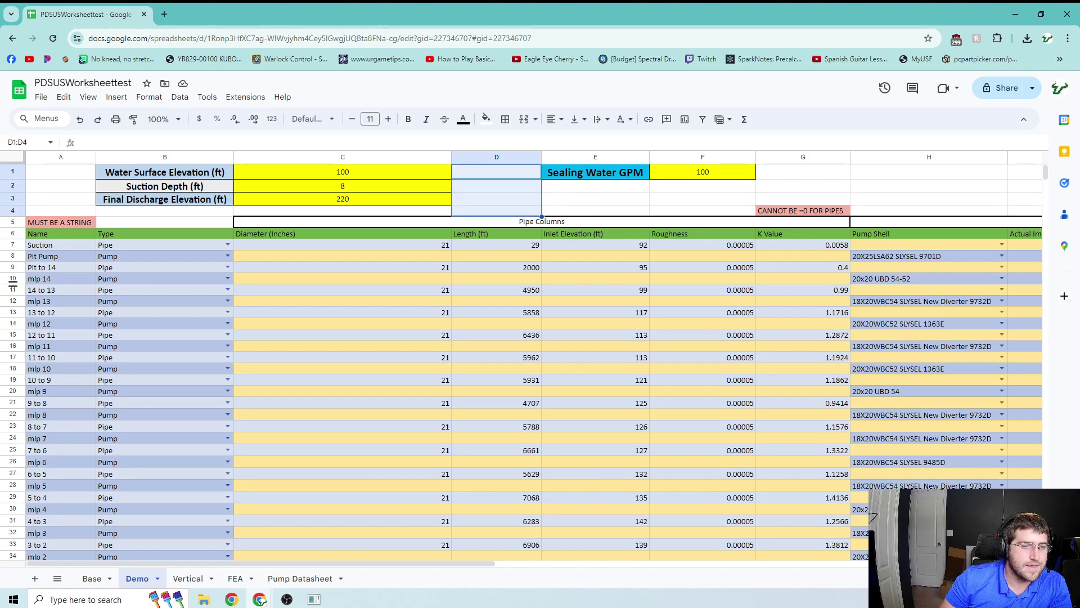